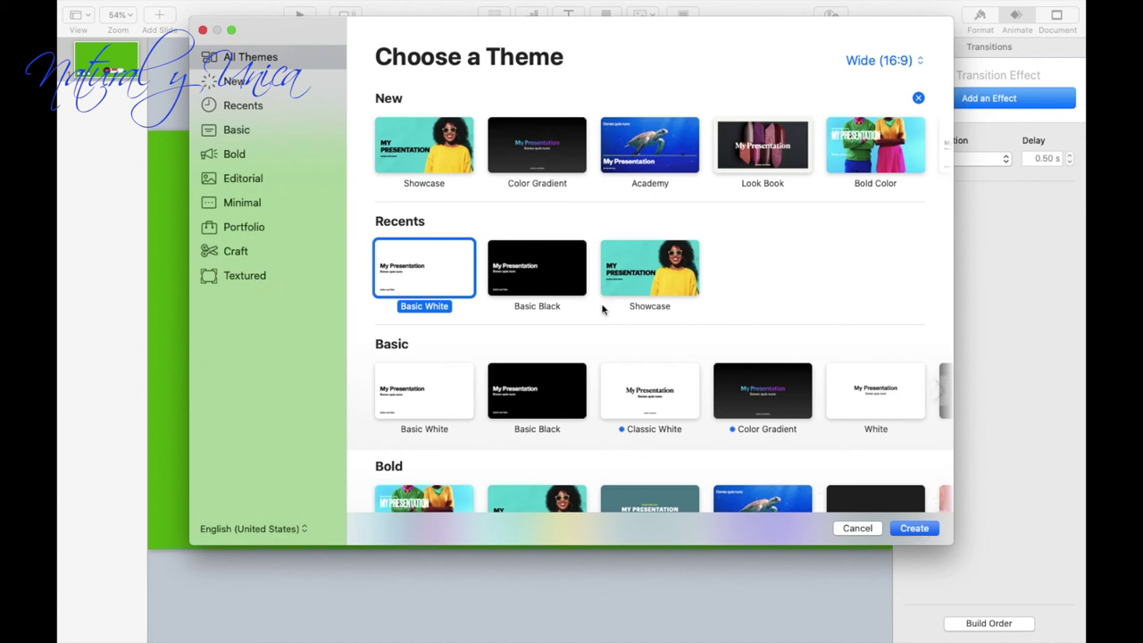
- Create a Basic White presentation and add a new Blank slide
{"action": "double_click", "coordinate": [418, 277]}
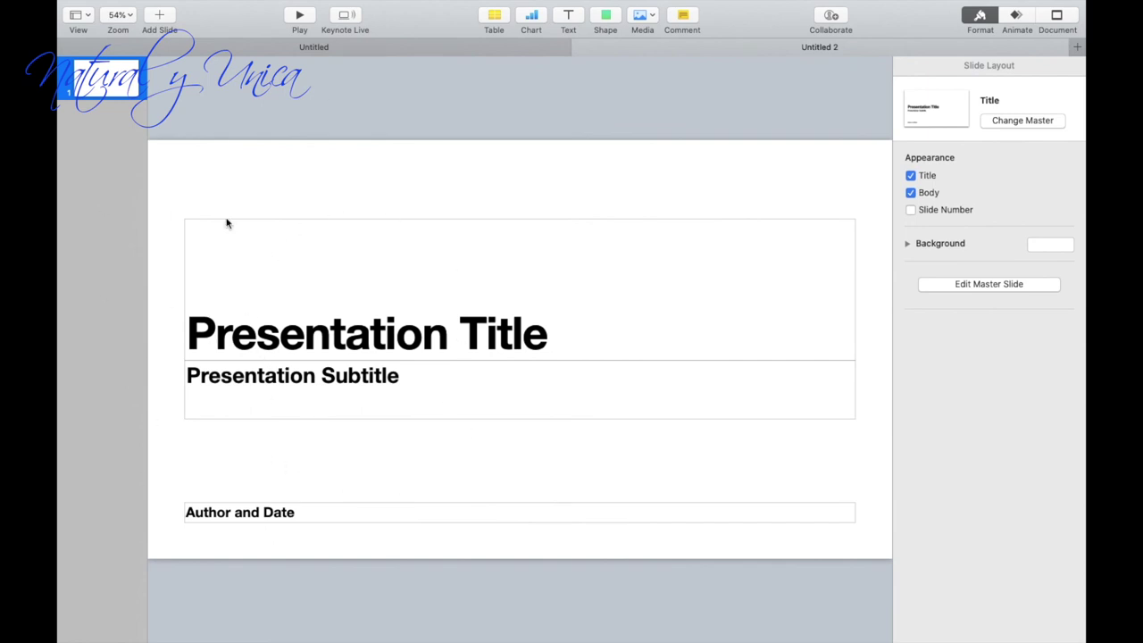
{"action": "left_click", "coordinate": [130, 87]}
{"action": "right_click", "coordinate": [129, 84]}
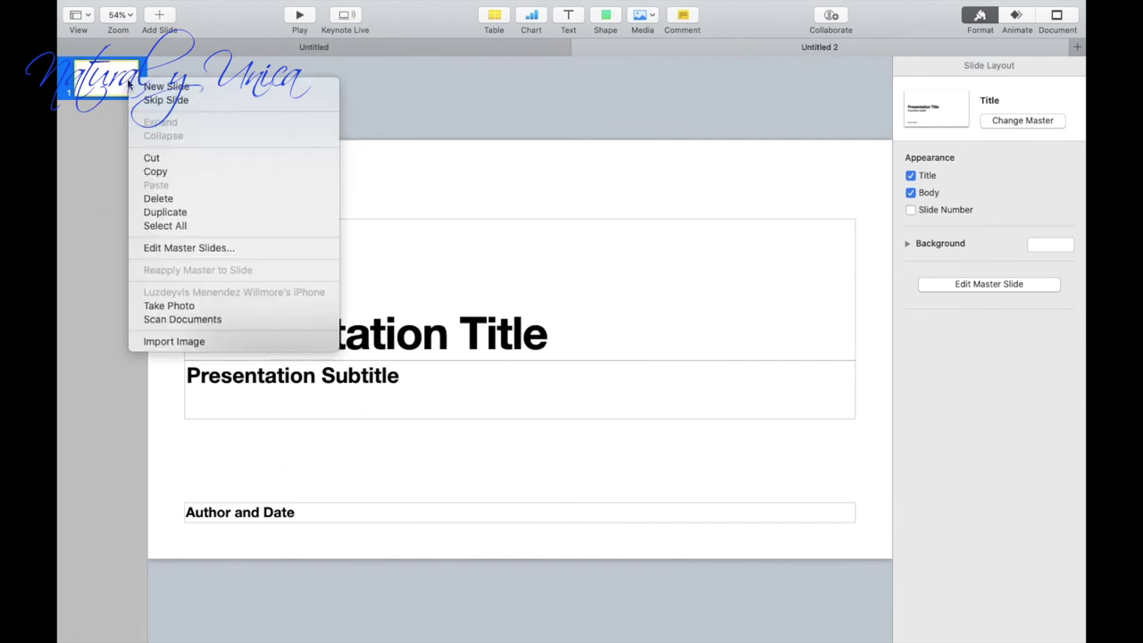
{"action": "left_click", "coordinate": [162, 16]}
{"action": "left_click", "coordinate": [163, 16]}
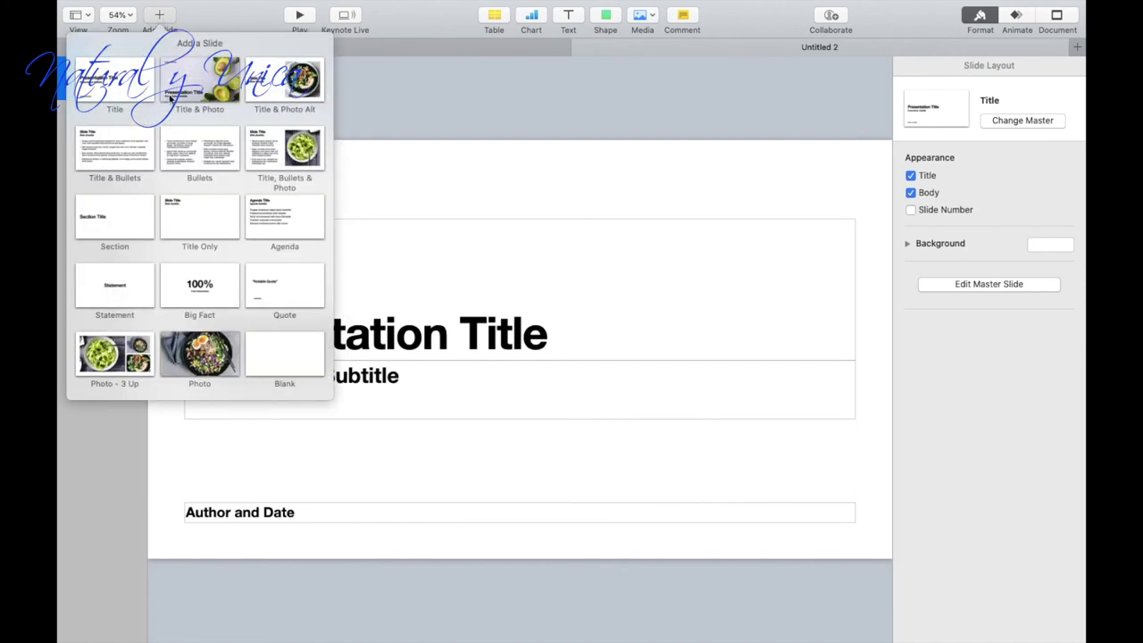
{"action": "left_click", "coordinate": [282, 348]}
- Delete the original title slide and make the blank slide's background green
{"action": "left_click", "coordinate": [126, 85]}
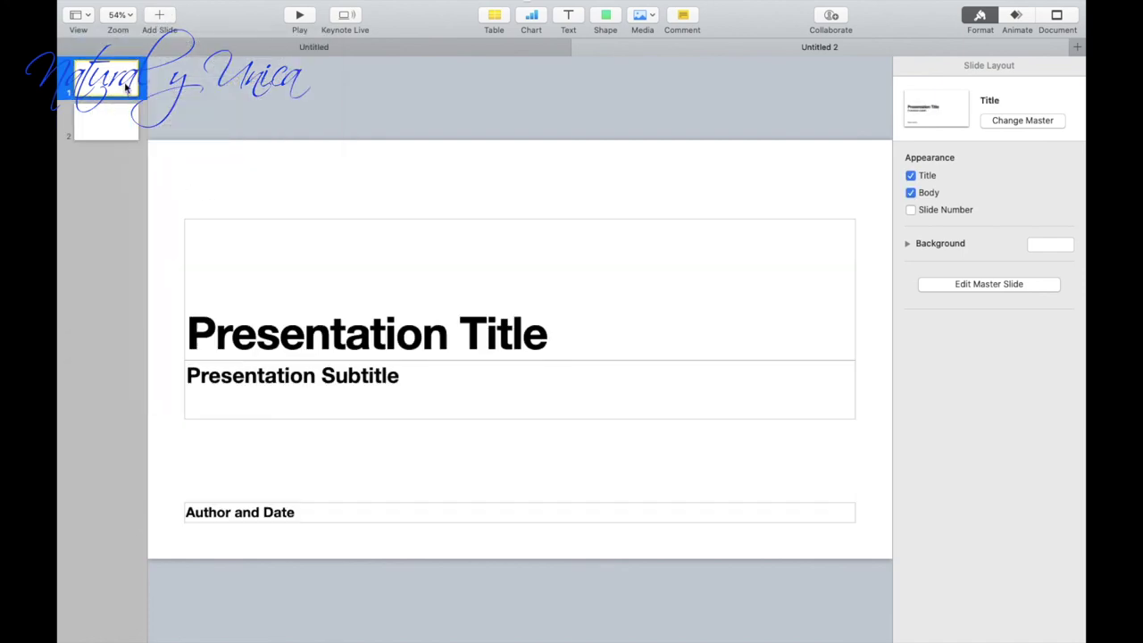
{"action": "right_click", "coordinate": [126, 85]}
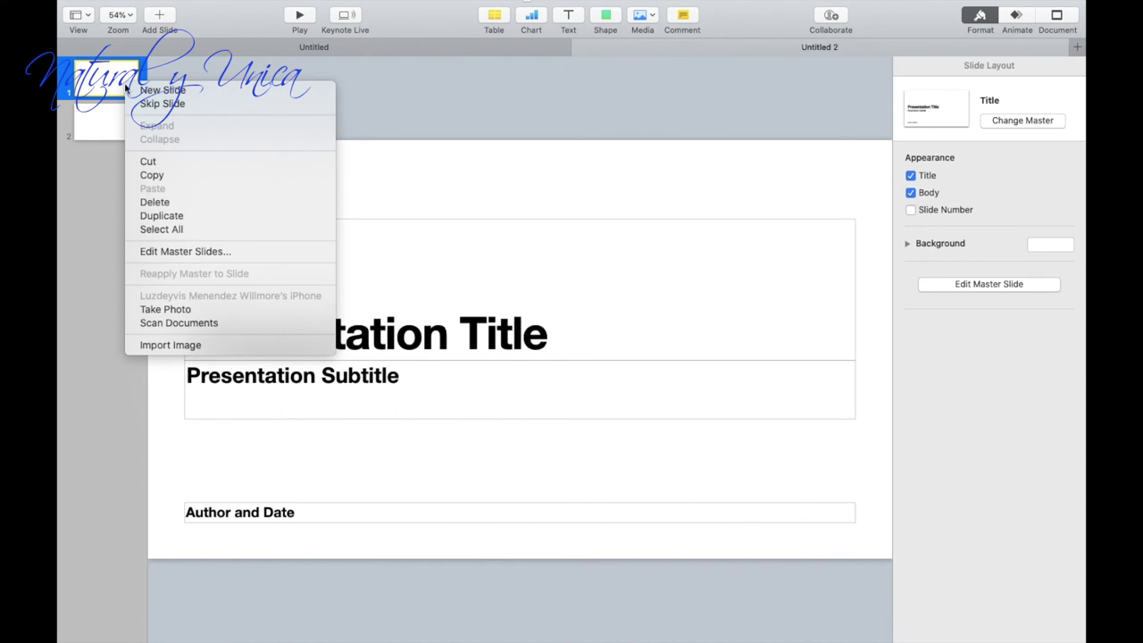
{"action": "left_click", "coordinate": [171, 204]}
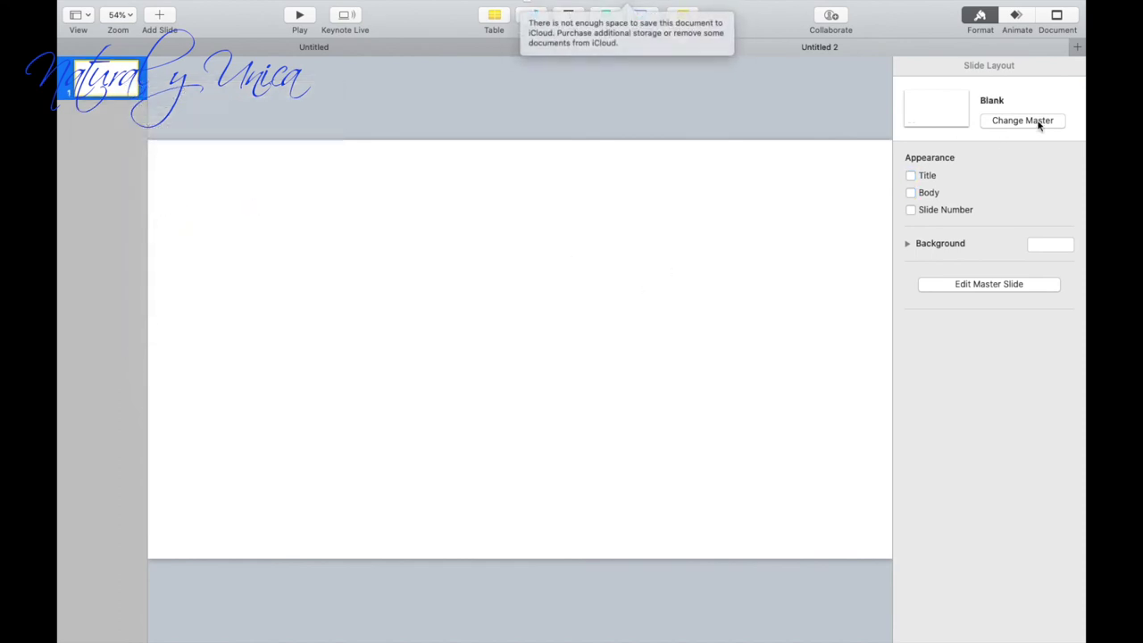
{"action": "left_click", "coordinate": [1065, 246]}
{"action": "left_click", "coordinate": [974, 361]}
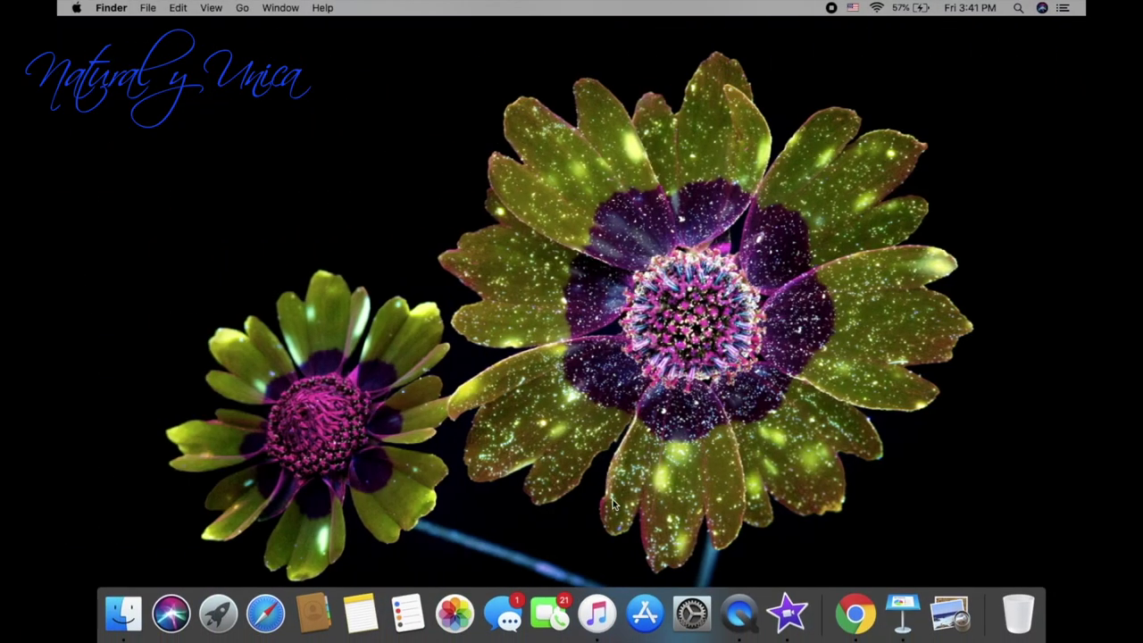
- Drag the YouTube logo PNG from the Downloads folder onto the green slide
{"action": "left_click", "coordinate": [108, 610]}
{"action": "left_click", "coordinate": [585, 175]}
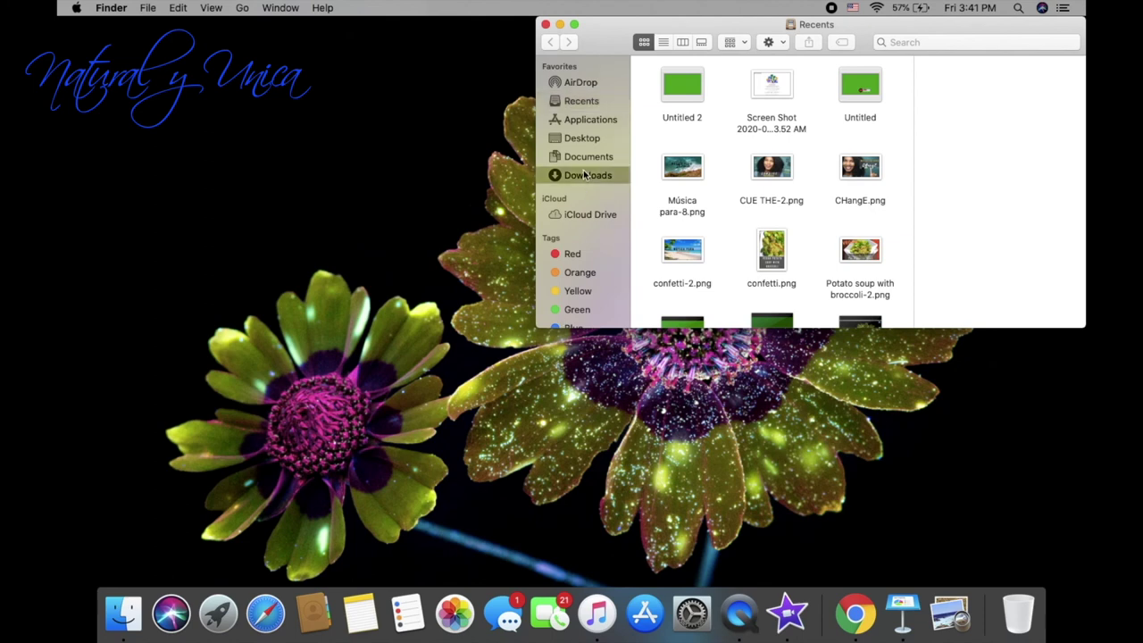
{"action": "scroll", "coordinate": [717, 241], "scroll_direction": "down", "scroll_amount": 2}
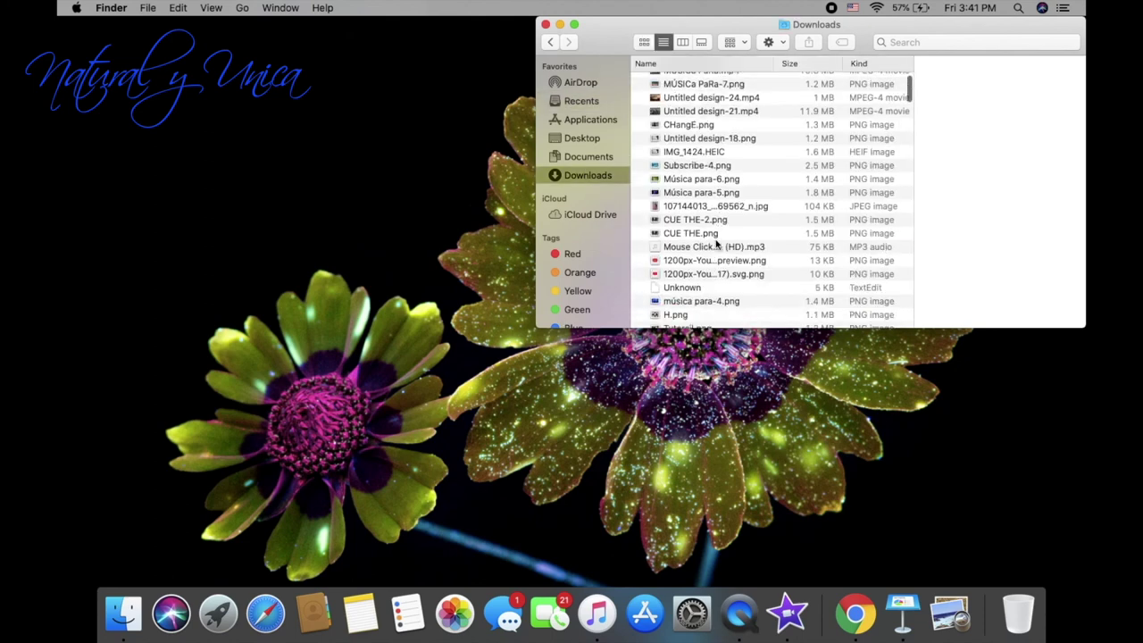
{"action": "left_click", "coordinate": [695, 248]}
{"action": "left_click_drag", "start_coordinate": [851, 253], "coordinate": [471, 401]}
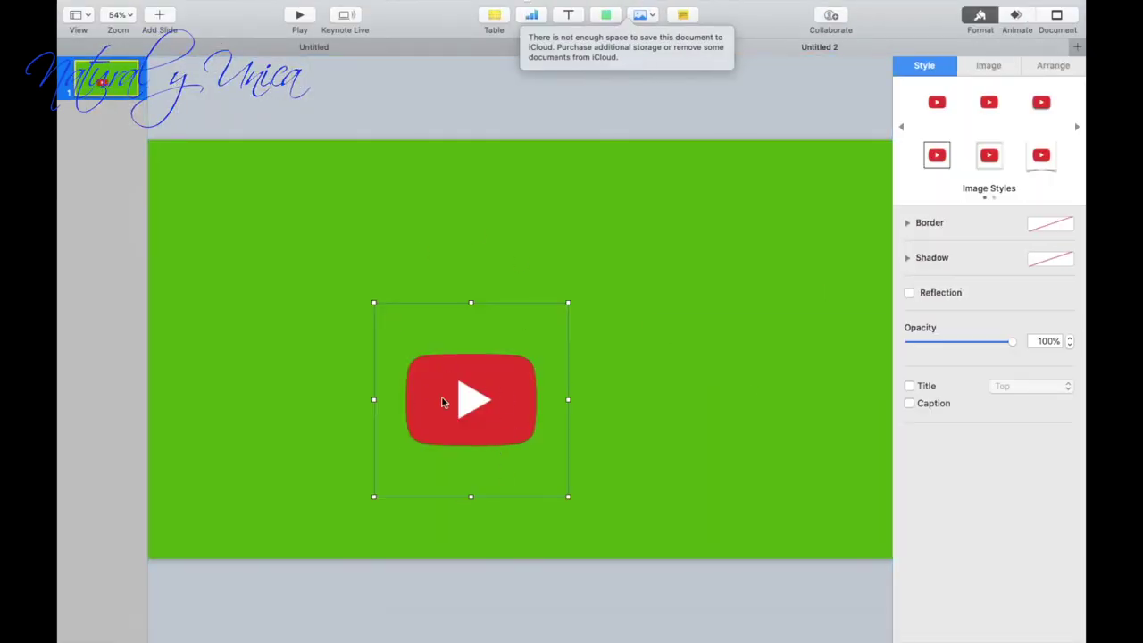
- Shrink the logo, add a black circle of about 272×242 pt, and layer the logo over it
{"action": "left_click_drag", "start_coordinate": [568, 303], "coordinate": [486, 384]}
{"action": "left_click", "coordinate": [608, 19]}
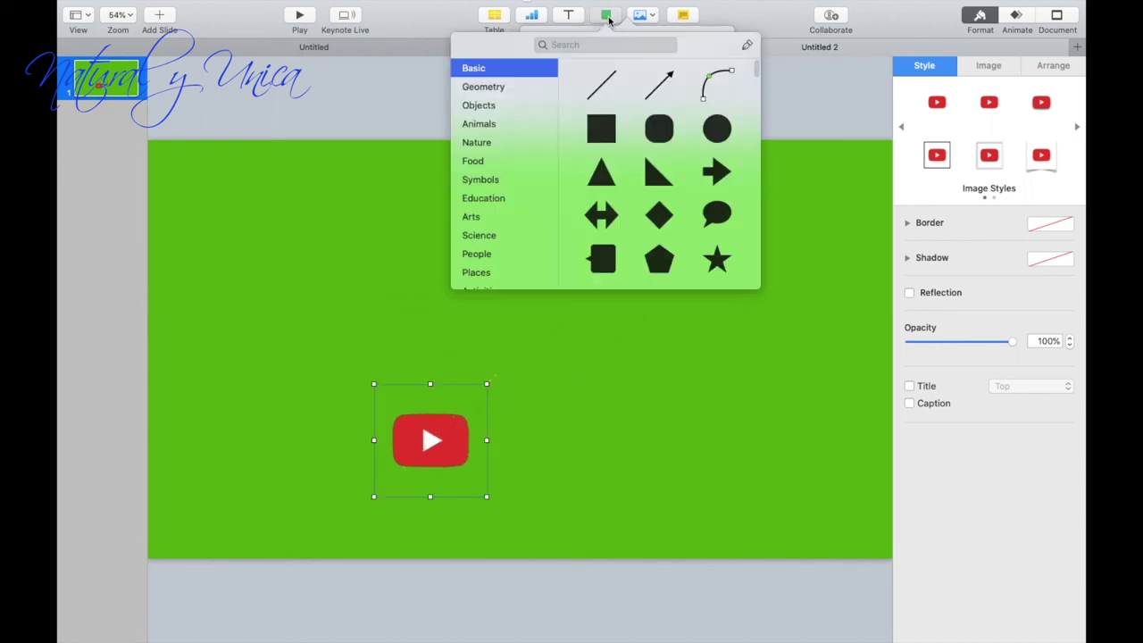
{"action": "left_click", "coordinate": [722, 129]}
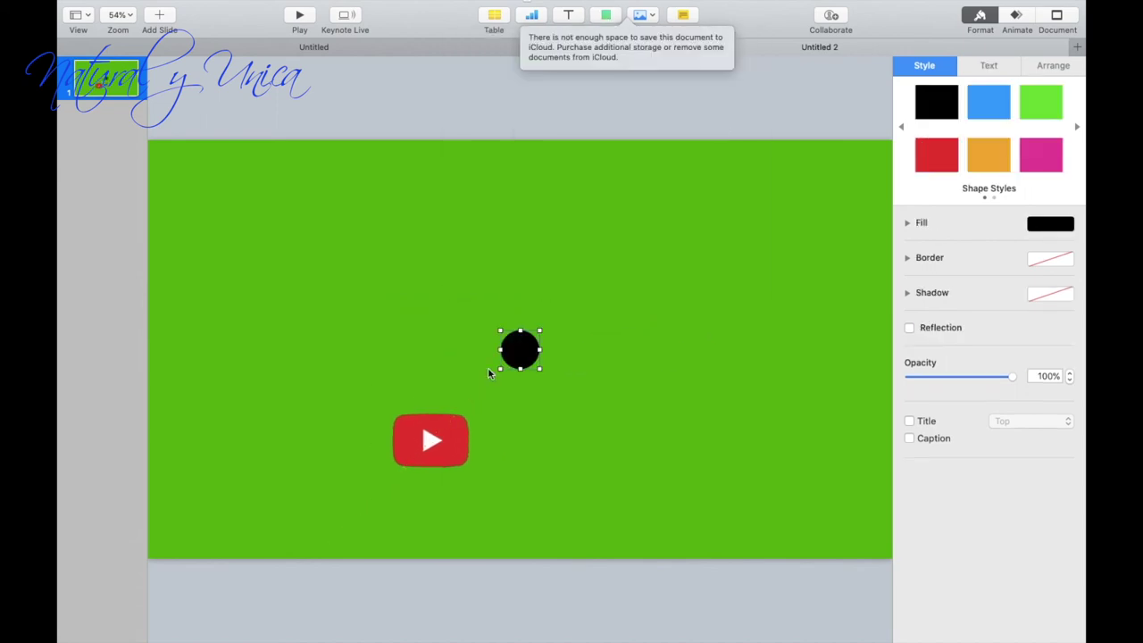
{"action": "left_click_drag", "start_coordinate": [541, 330], "coordinate": [605, 273]}
{"action": "left_click_drag", "start_coordinate": [441, 445], "coordinate": [560, 336]}
{"action": "left_click", "coordinate": [555, 335]}
{"action": "key", "text": "super+shift+b"}
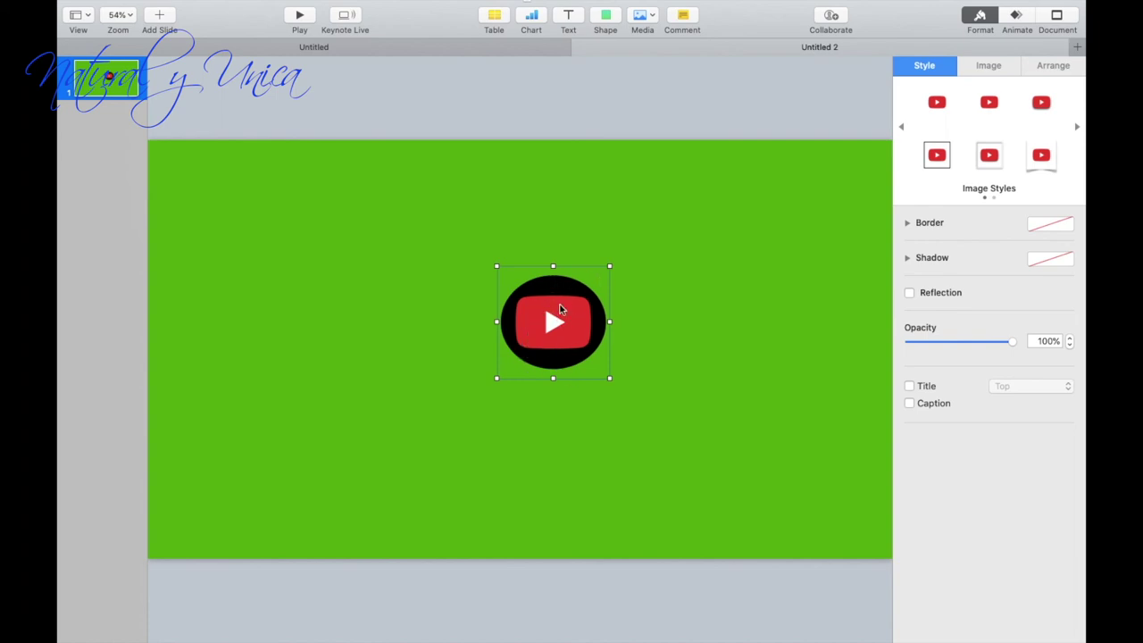
- Group the logo with the black circle, then move the group lower left and shrink it
{"action": "left_click", "coordinate": [552, 283], "text": "shift"}
{"action": "right_click", "coordinate": [552, 282]}
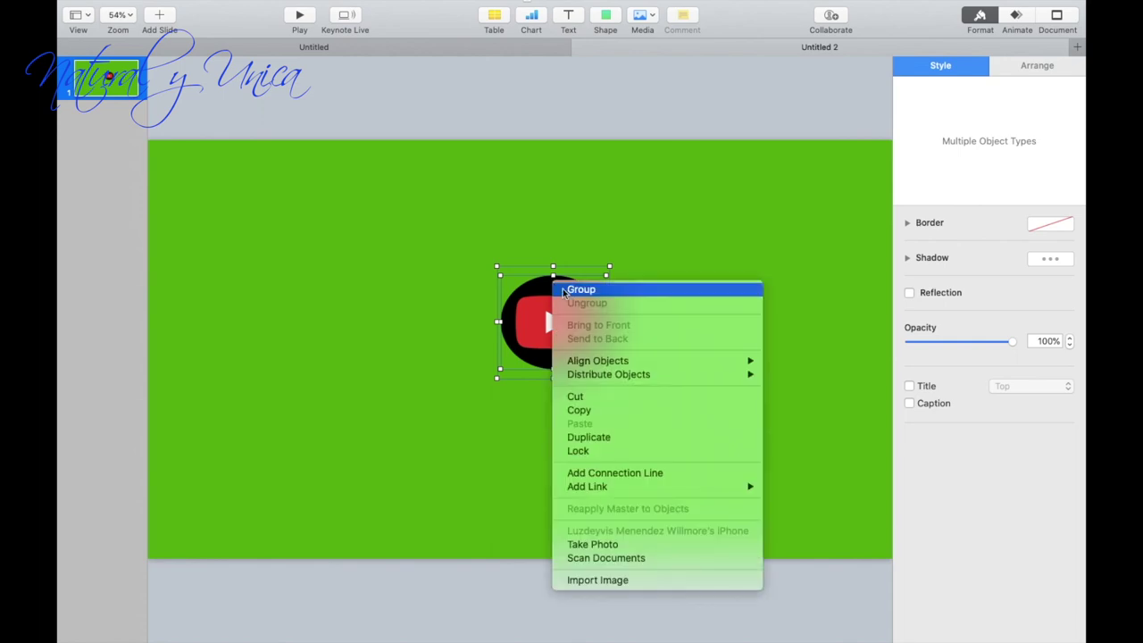
{"action": "left_click", "coordinate": [570, 291]}
{"action": "left_click_drag", "start_coordinate": [551, 296], "coordinate": [405, 422]}
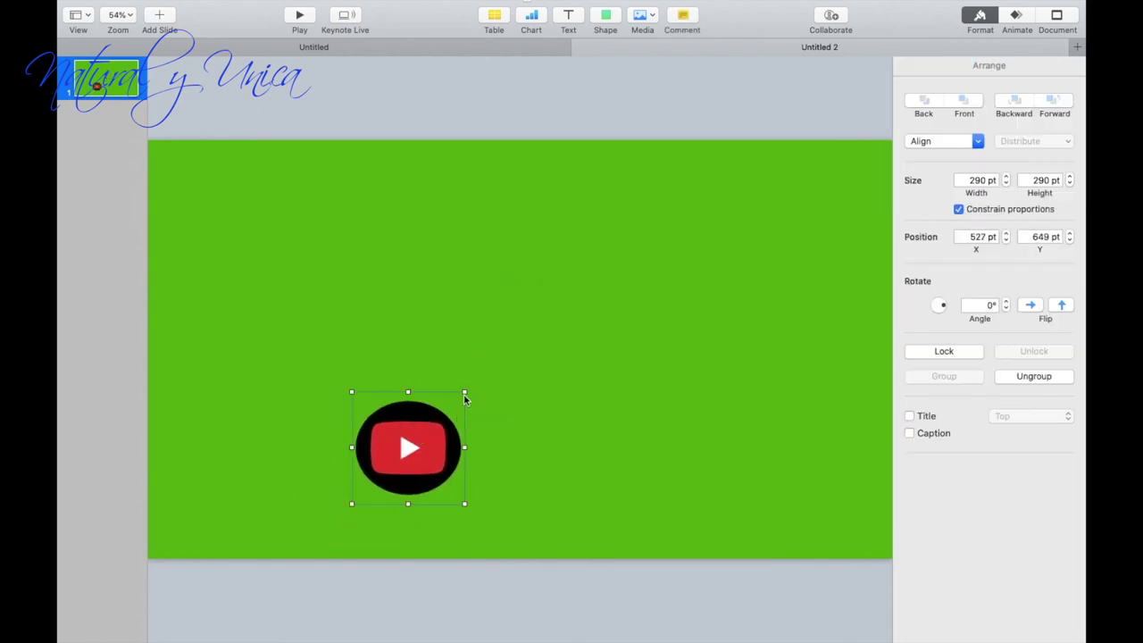
{"action": "left_click_drag", "start_coordinate": [465, 389], "coordinate": [443, 405]}
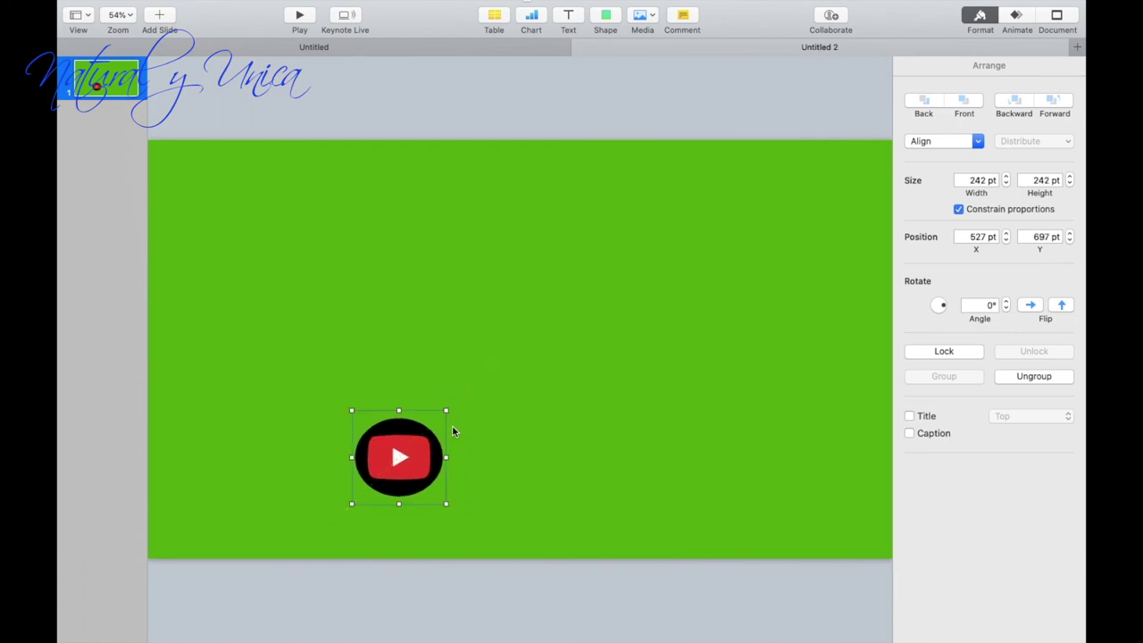
{"action": "left_click", "coordinate": [479, 447]}
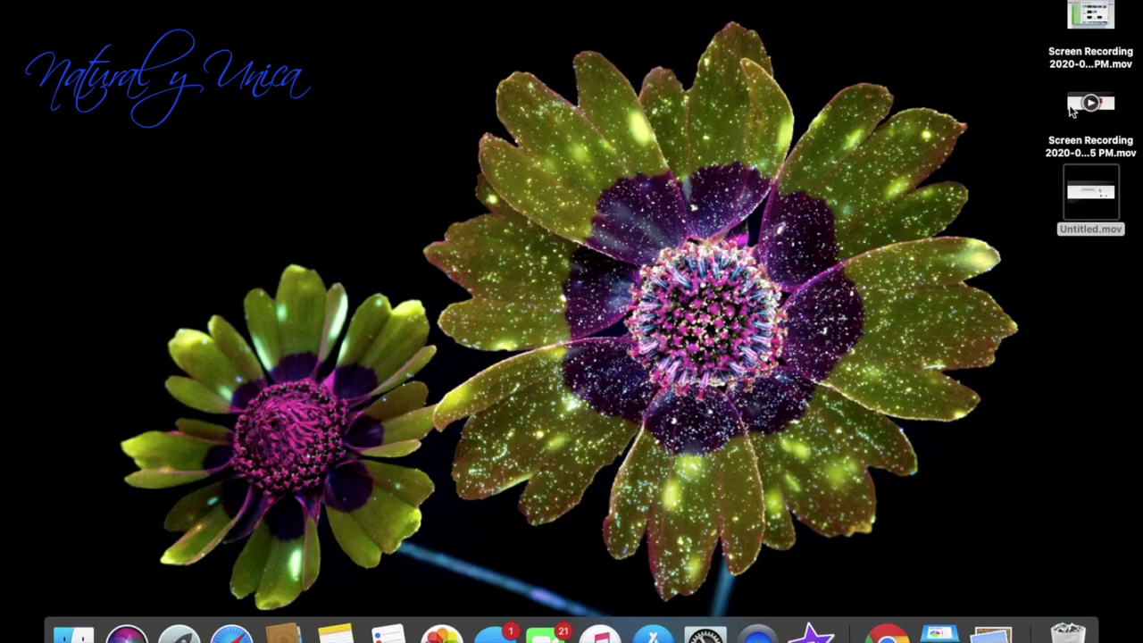
- Trim the subscribe screen recording in QuickTime to start at about 00:19.77, then play it back
{"action": "double_click", "coordinate": [1072, 105]}
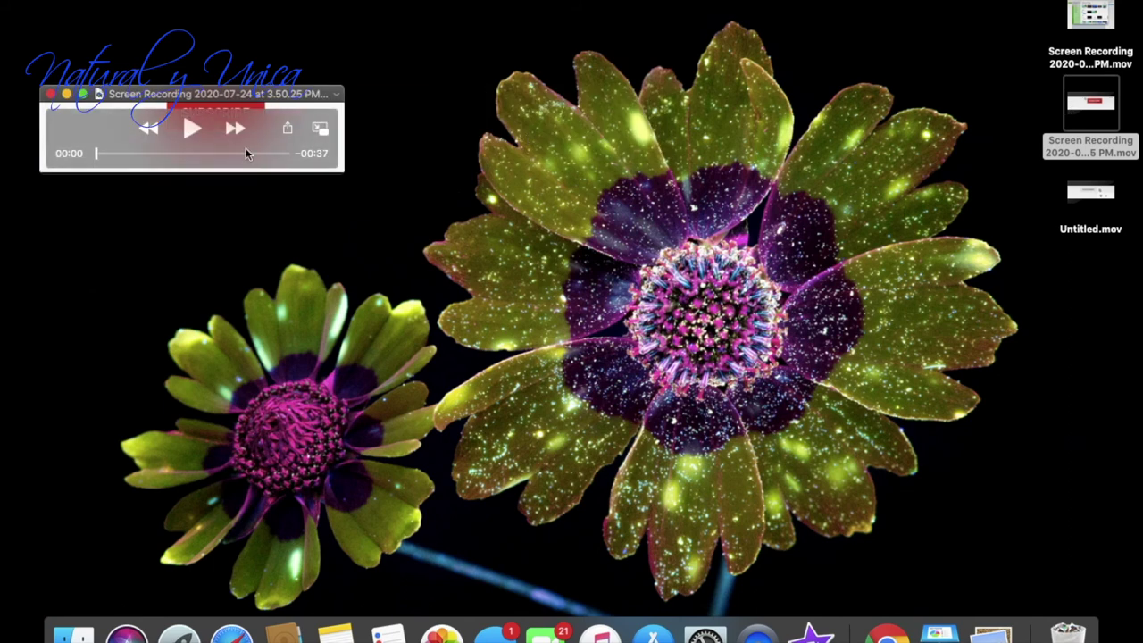
{"action": "left_click", "coordinate": [200, 4]}
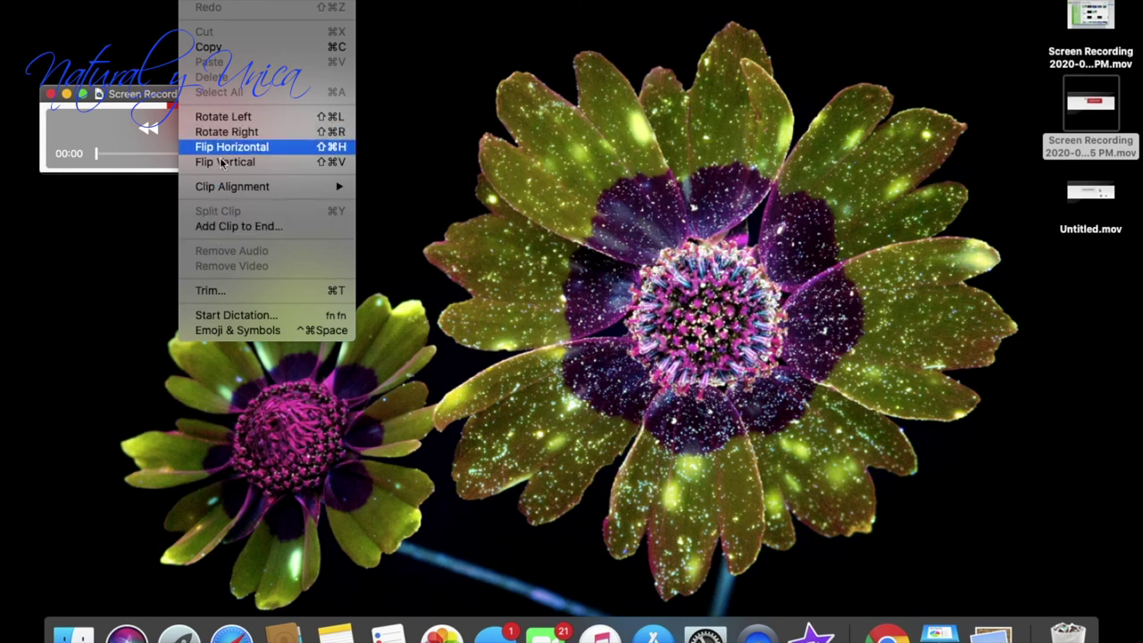
{"action": "left_click", "coordinate": [222, 293]}
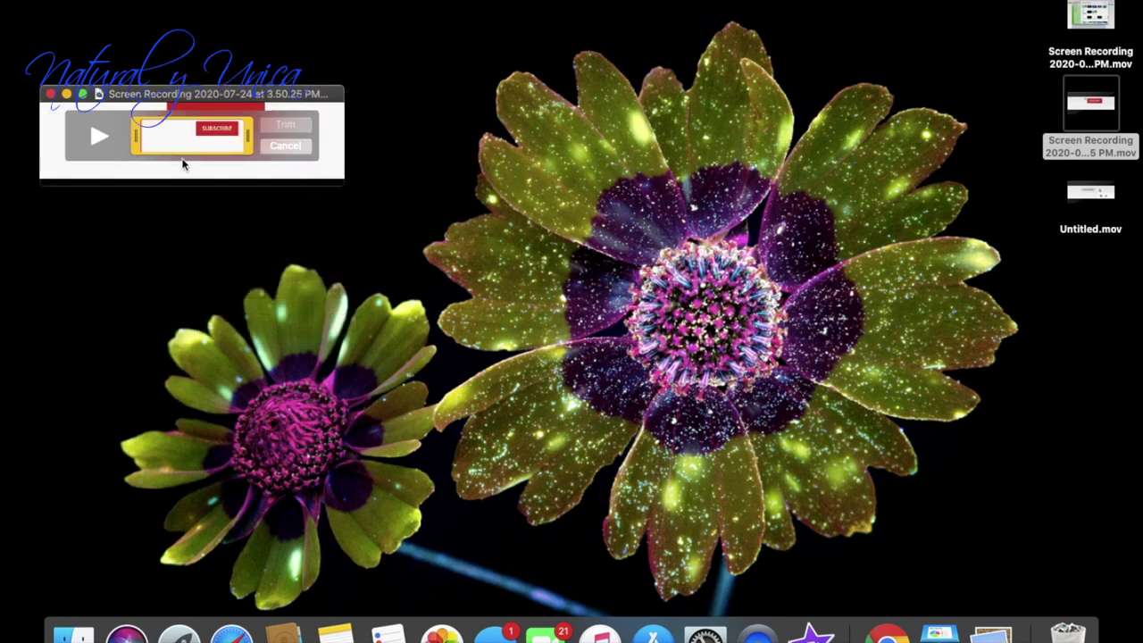
{"action": "left_click_drag", "start_coordinate": [136, 136], "coordinate": [207, 136]}
{"action": "left_click", "coordinate": [276, 129]}
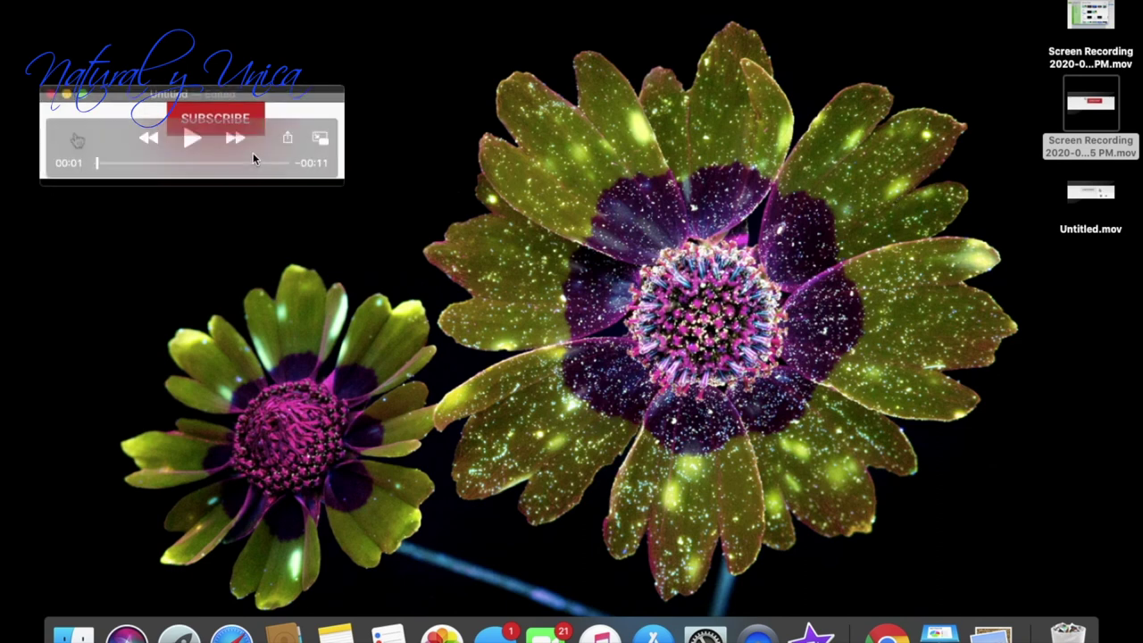
{"action": "left_click", "coordinate": [192, 138]}
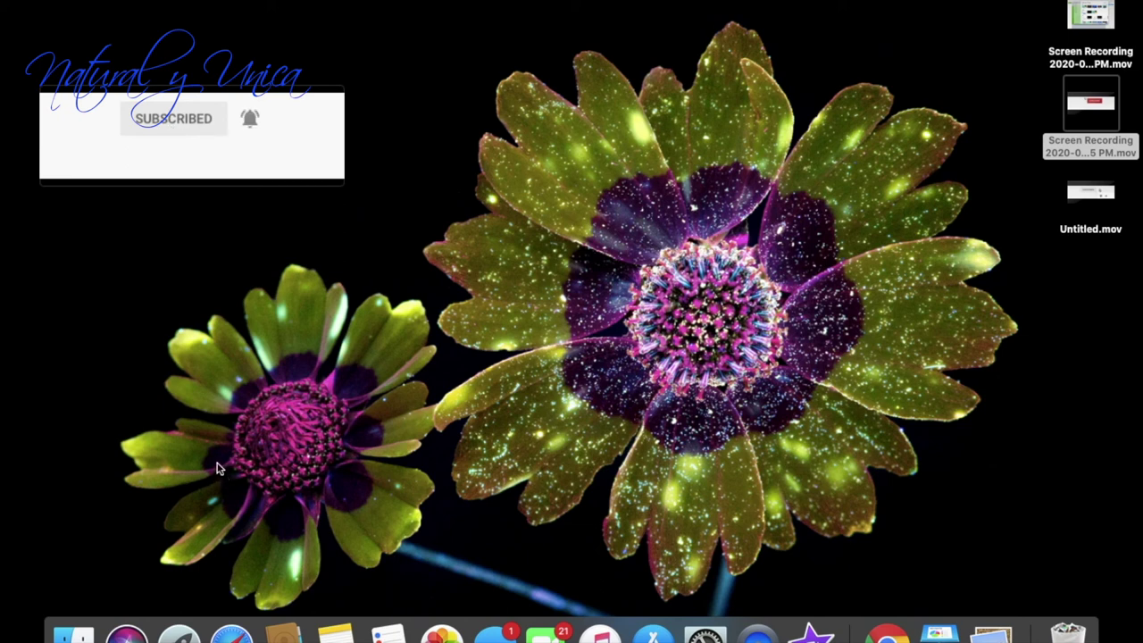
- Save the trimmed clip as Untitled.mov, replacing the existing file
{"action": "left_click", "coordinate": [103, 265]}
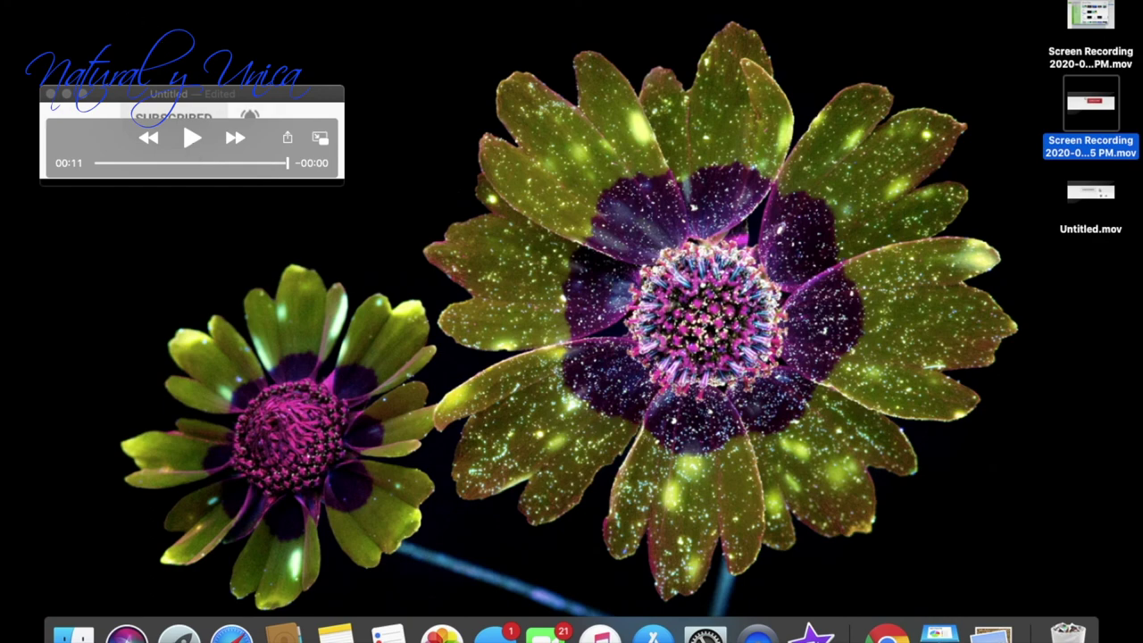
{"action": "left_click", "coordinate": [110, 4]}
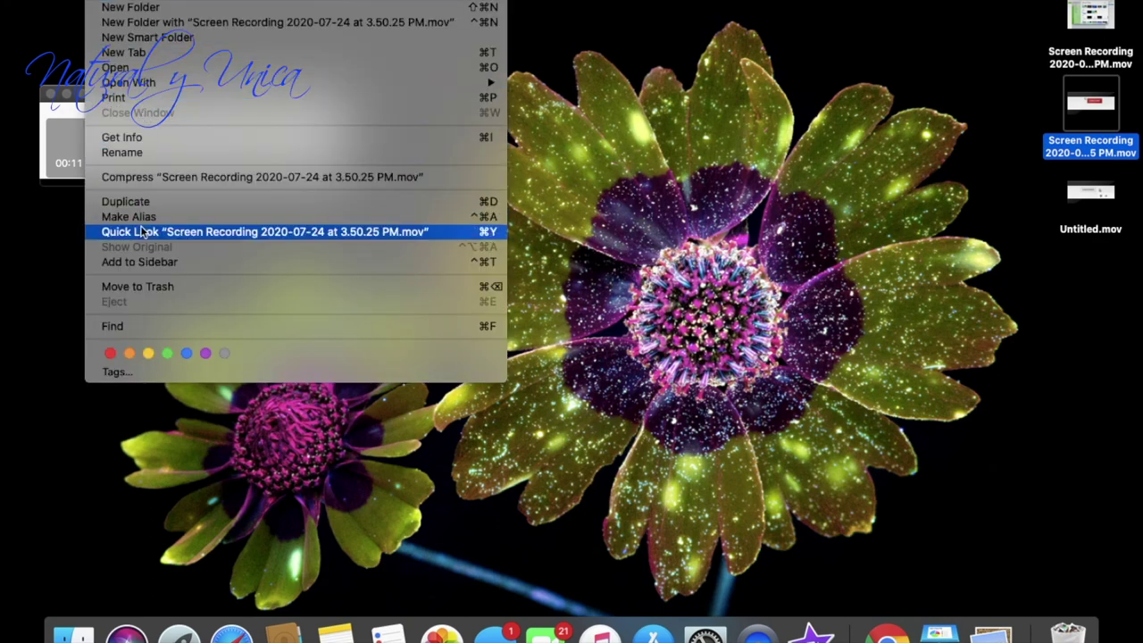
{"action": "mouse_move", "coordinate": [143, 4]}
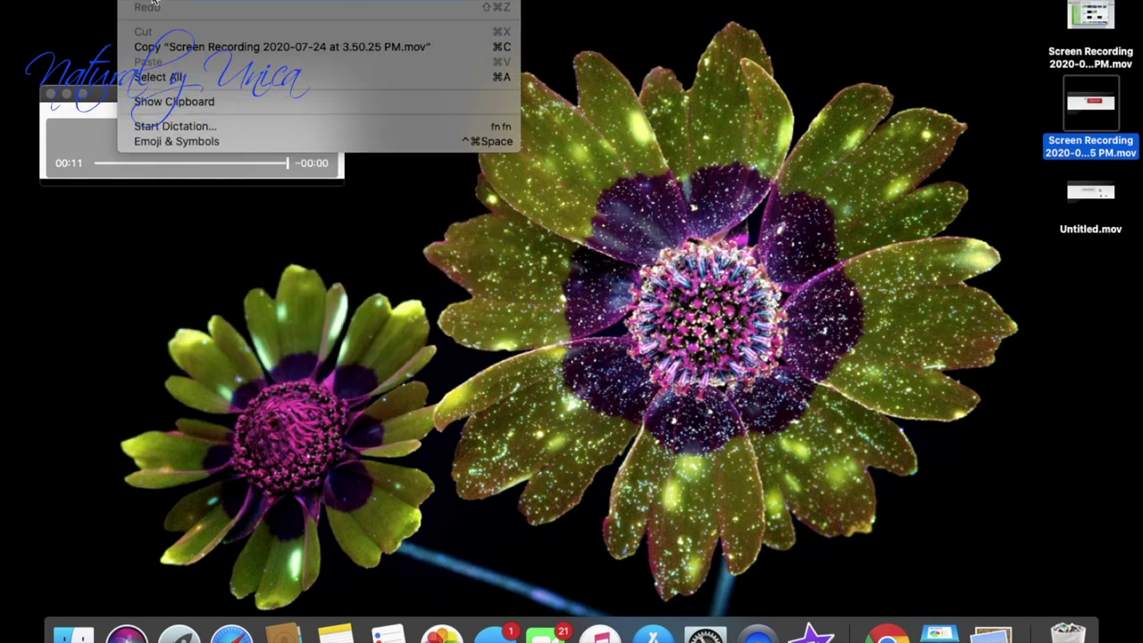
{"action": "left_click", "coordinate": [101, 130]}
{"action": "left_click", "coordinate": [165, 4]}
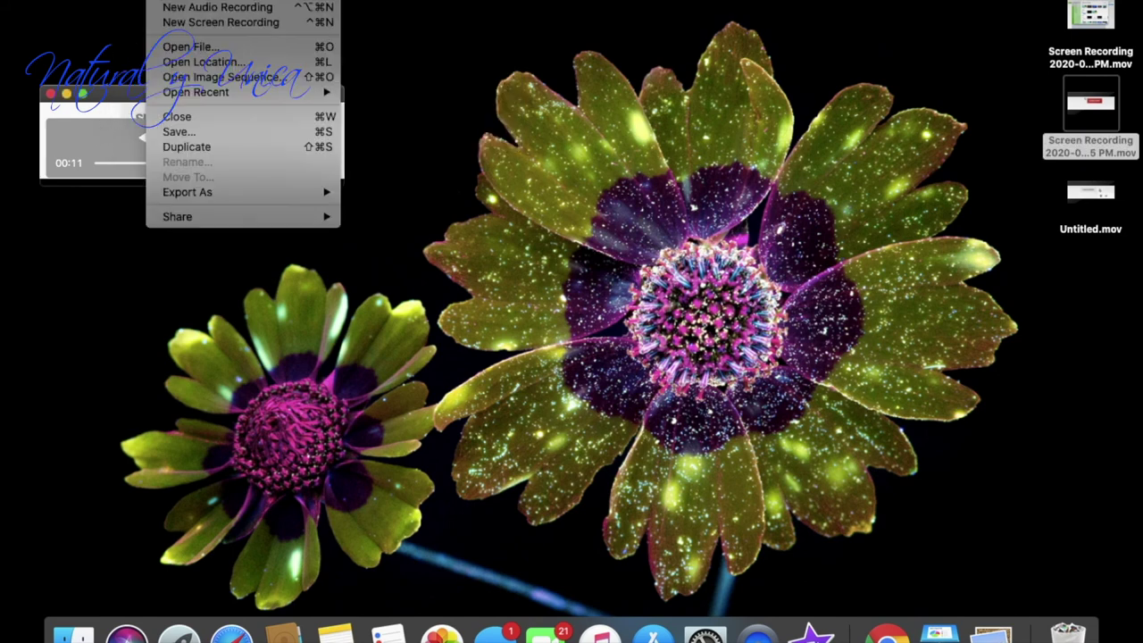
{"action": "left_click", "coordinate": [182, 134]}
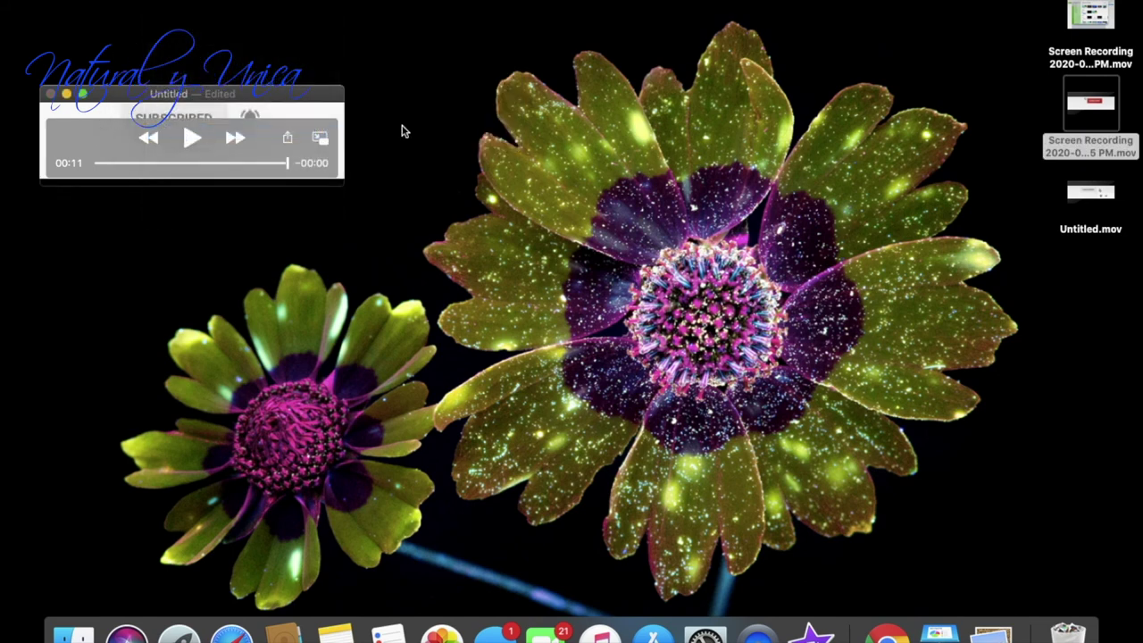
{"action": "left_click", "coordinate": [309, 205]}
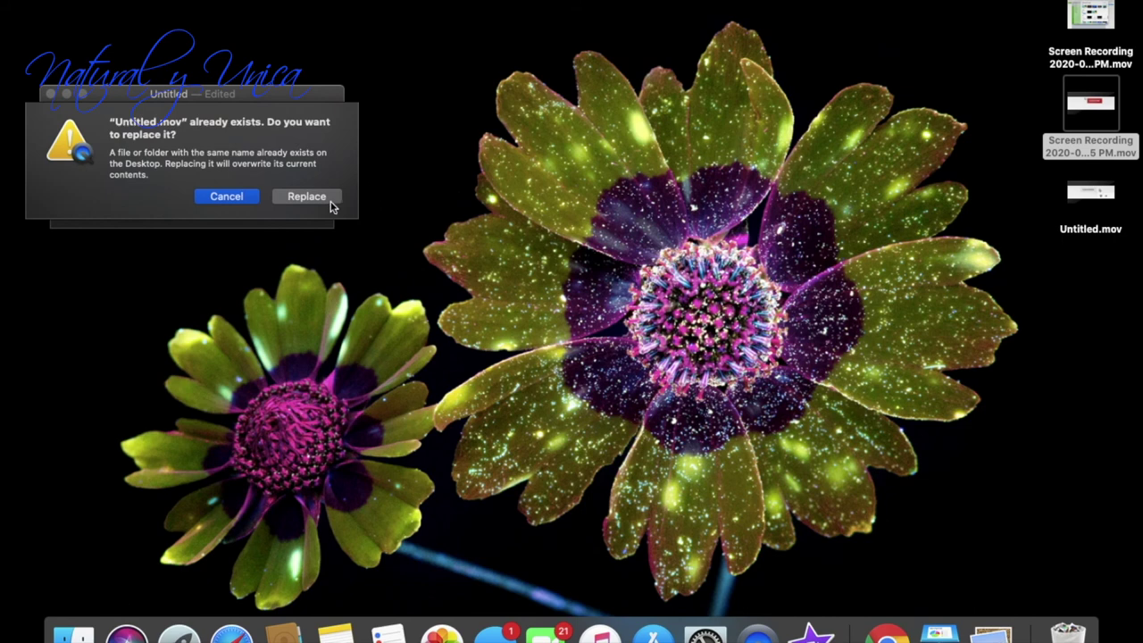
{"action": "left_click", "coordinate": [331, 201]}
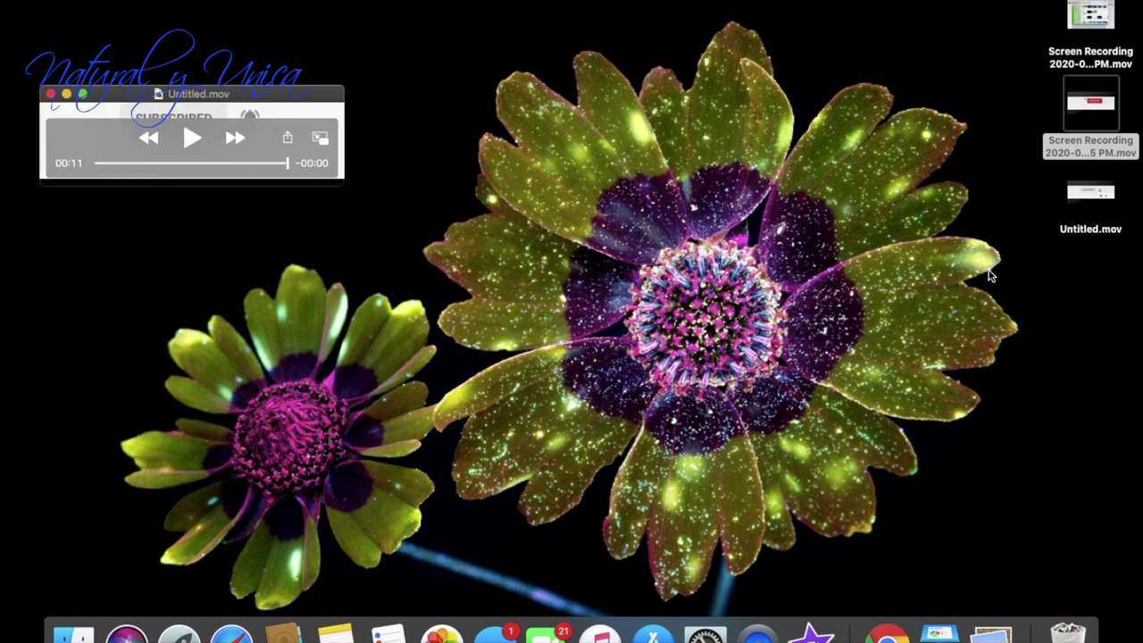
- Close the player and drag Untitled.mov onto the green slide beside the logo
{"action": "left_click", "coordinate": [49, 92]}
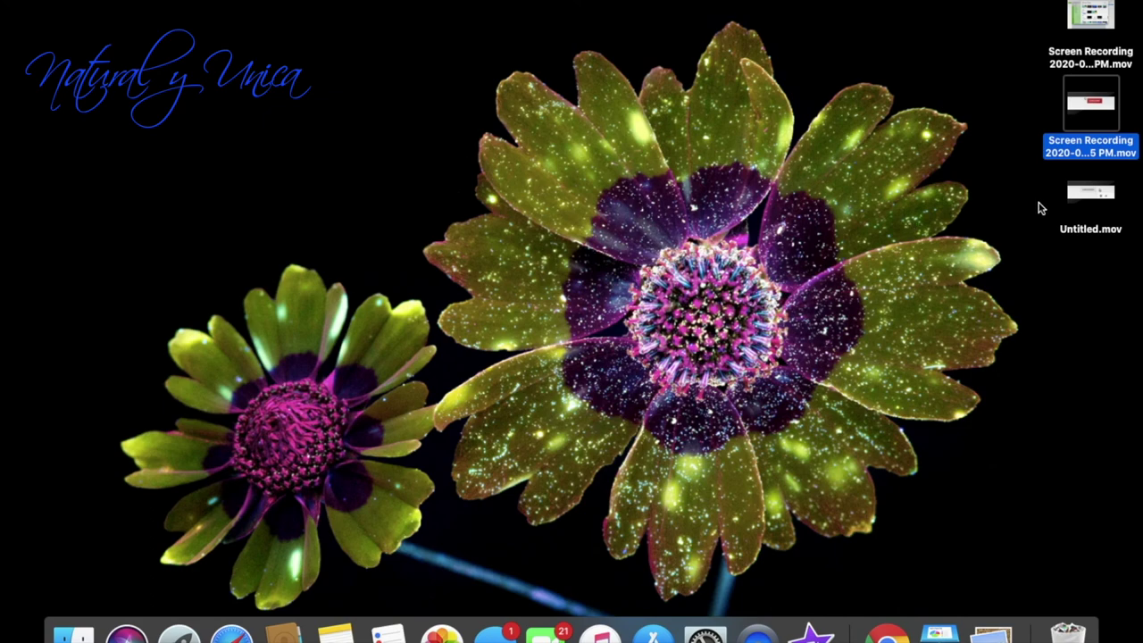
{"action": "left_click_drag", "start_coordinate": [1085, 193], "coordinate": [1139, 217]}
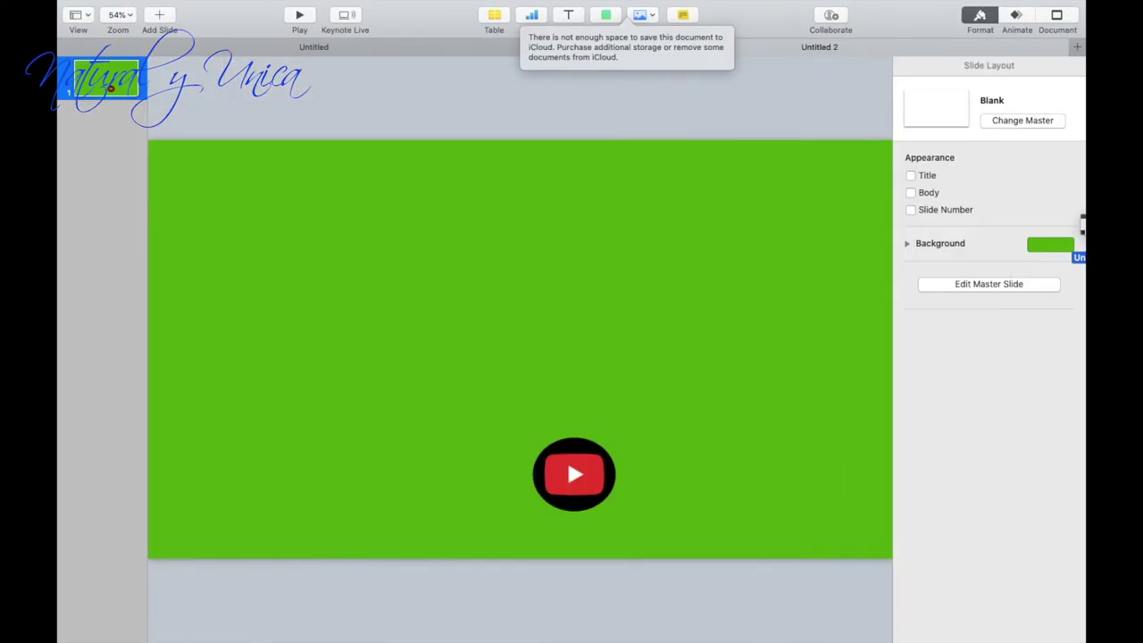
{"action": "left_click_drag", "start_coordinate": [727, 437], "coordinate": [652, 487]}
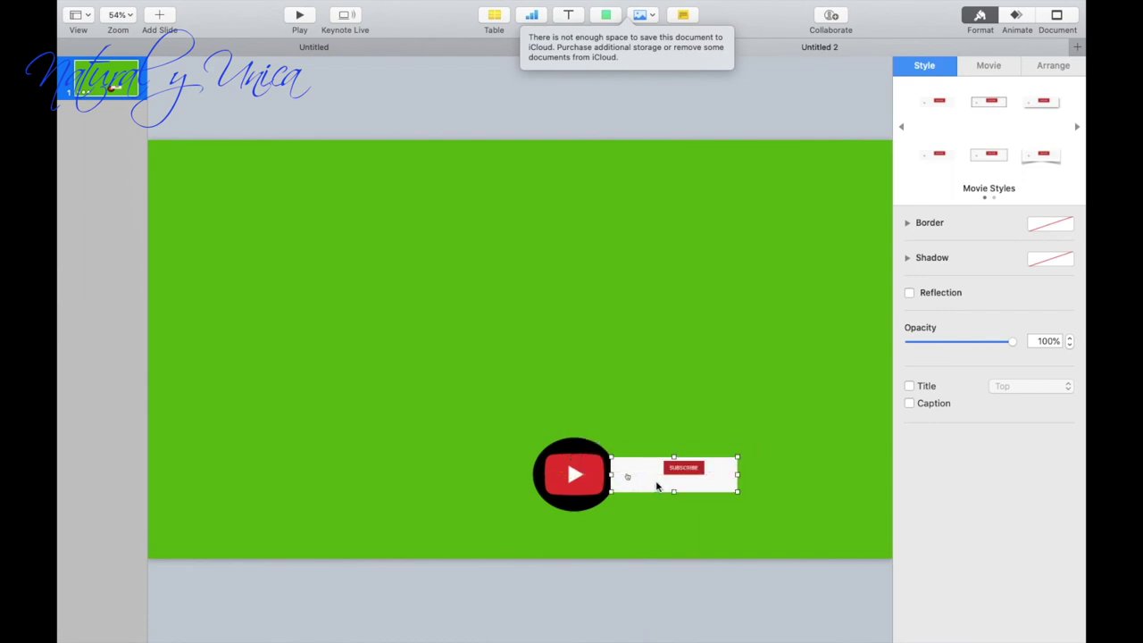
- Enlarge the subscribe movie and send it behind the YouTube logo group
{"action": "mouse_move", "coordinate": [739, 492]}
{"action": "left_mouse_down"}
{"action": "mouse_move", "coordinate": [804, 510]}
{"action": "mouse_move", "coordinate": [722, 490]}
{"action": "left_mouse_up"}
{"action": "right_click", "coordinate": [720, 490]}
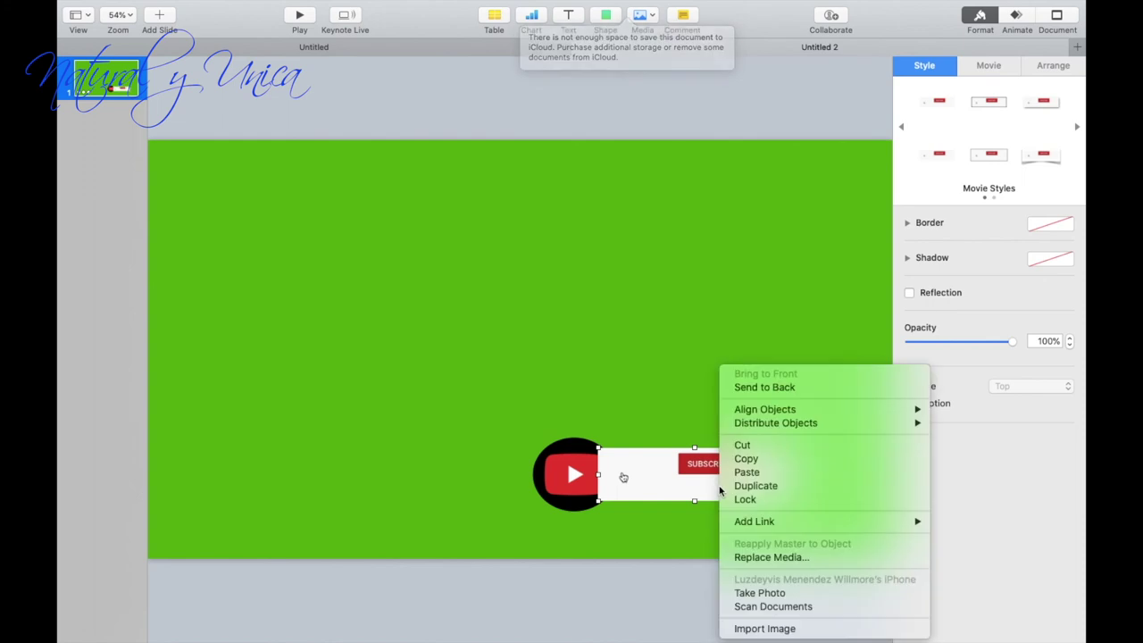
{"action": "left_click", "coordinate": [777, 387]}
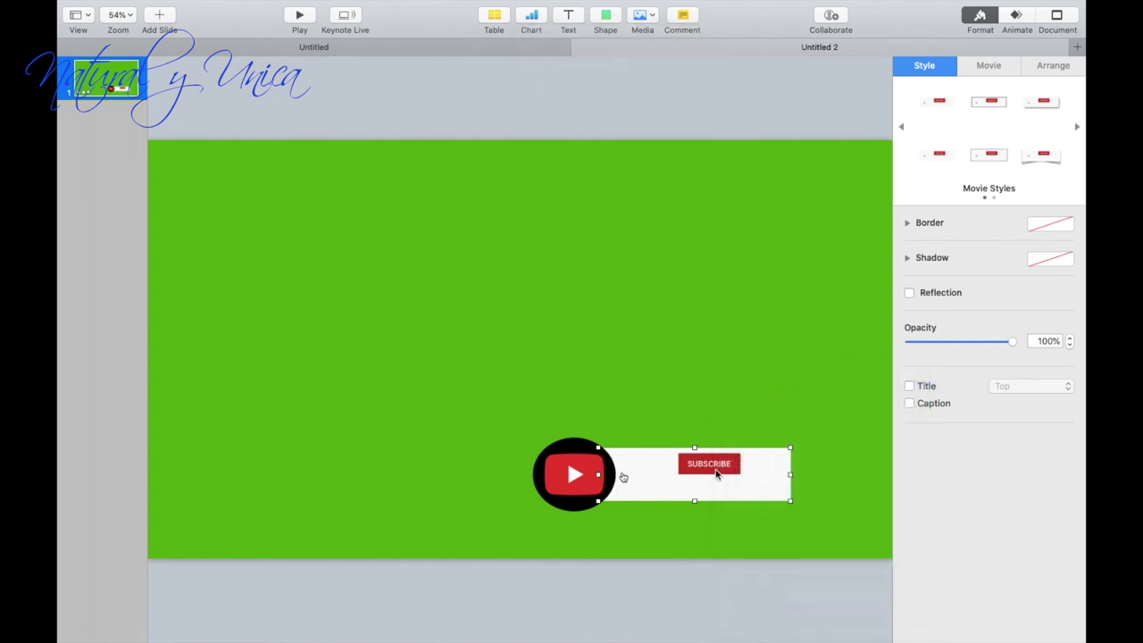
{"action": "left_click_drag", "start_coordinate": [710, 492], "coordinate": [699, 485]}
{"action": "left_click_drag", "start_coordinate": [782, 503], "coordinate": [809, 500]}
{"action": "left_click_drag", "start_coordinate": [735, 500], "coordinate": [732, 482]}
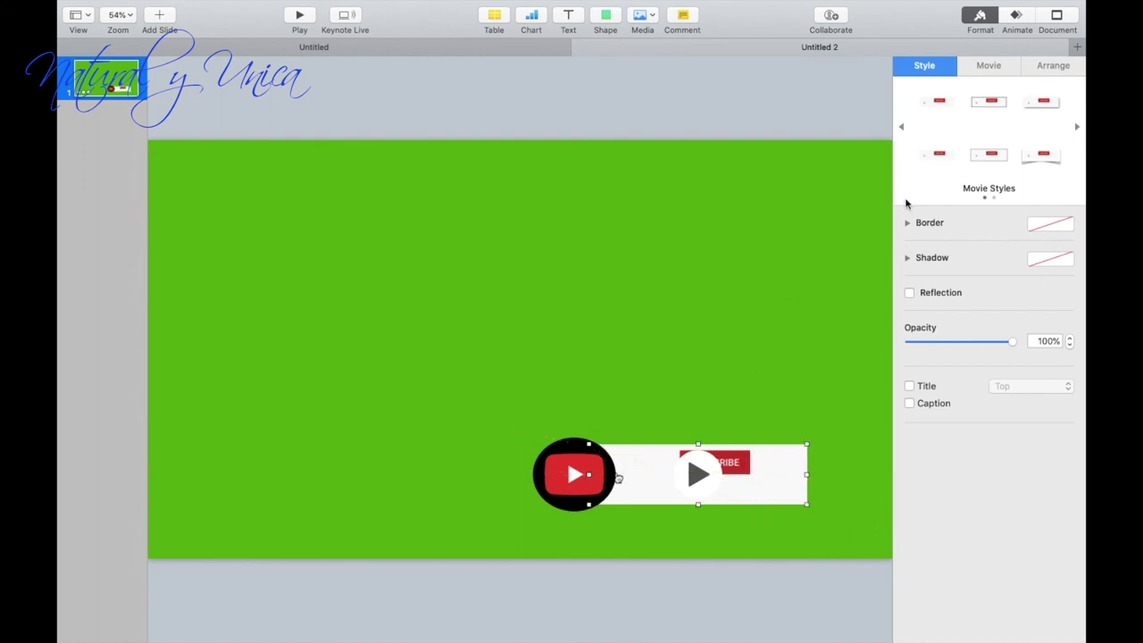
- Give the subscribe movie a thick black border
{"action": "left_click", "coordinate": [1054, 224]}
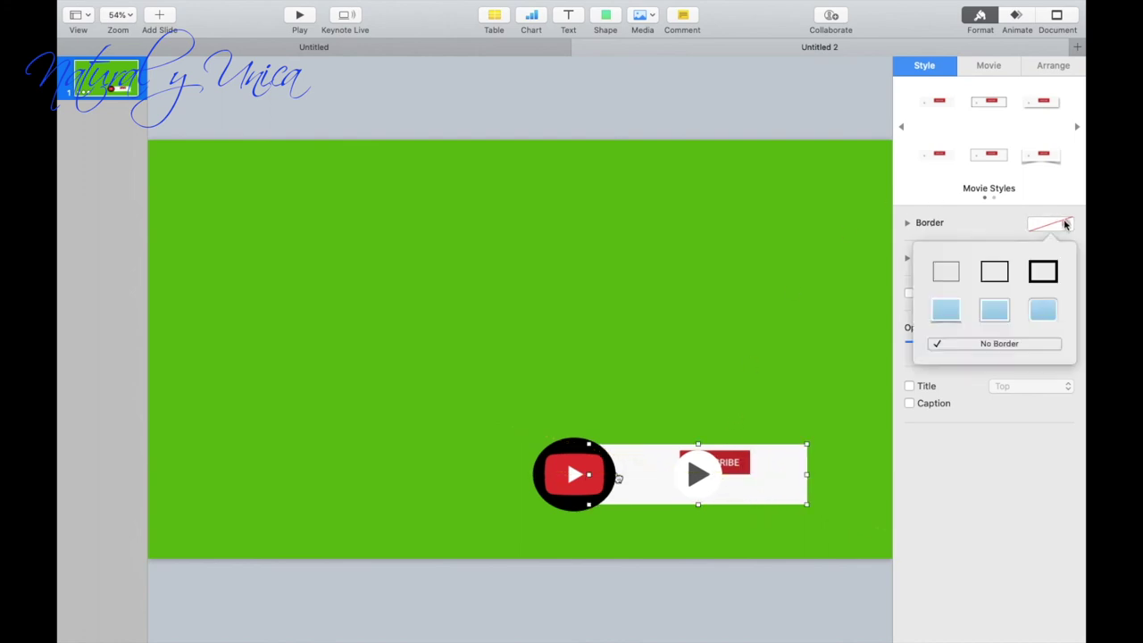
{"action": "left_click", "coordinate": [1044, 271]}
{"action": "left_click", "coordinate": [802, 336]}
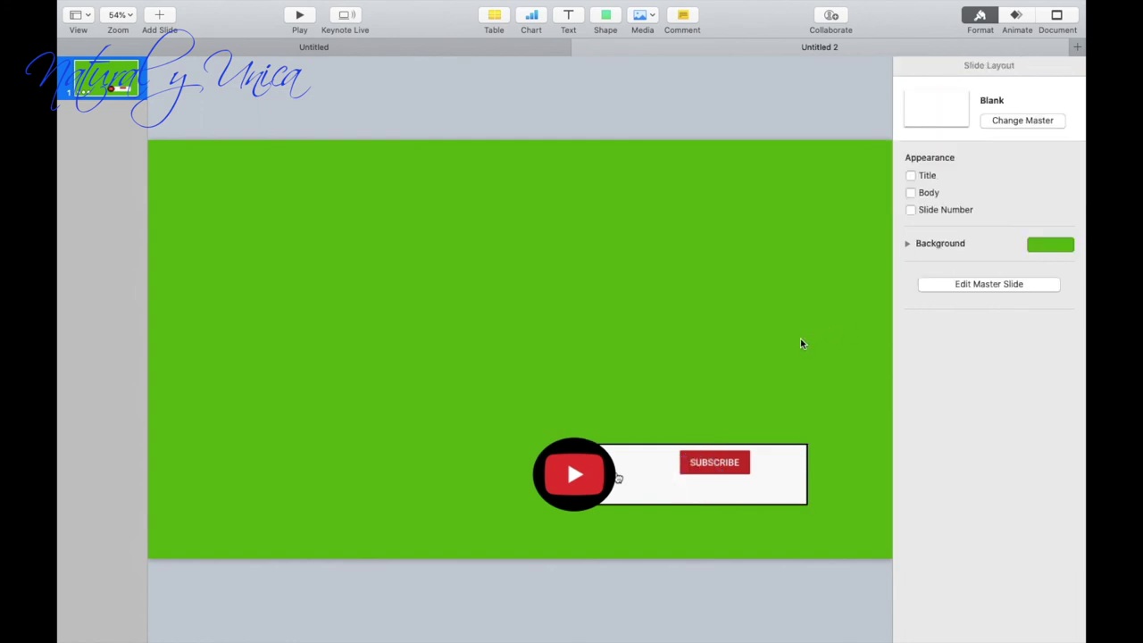
{"action": "left_click", "coordinate": [782, 490]}
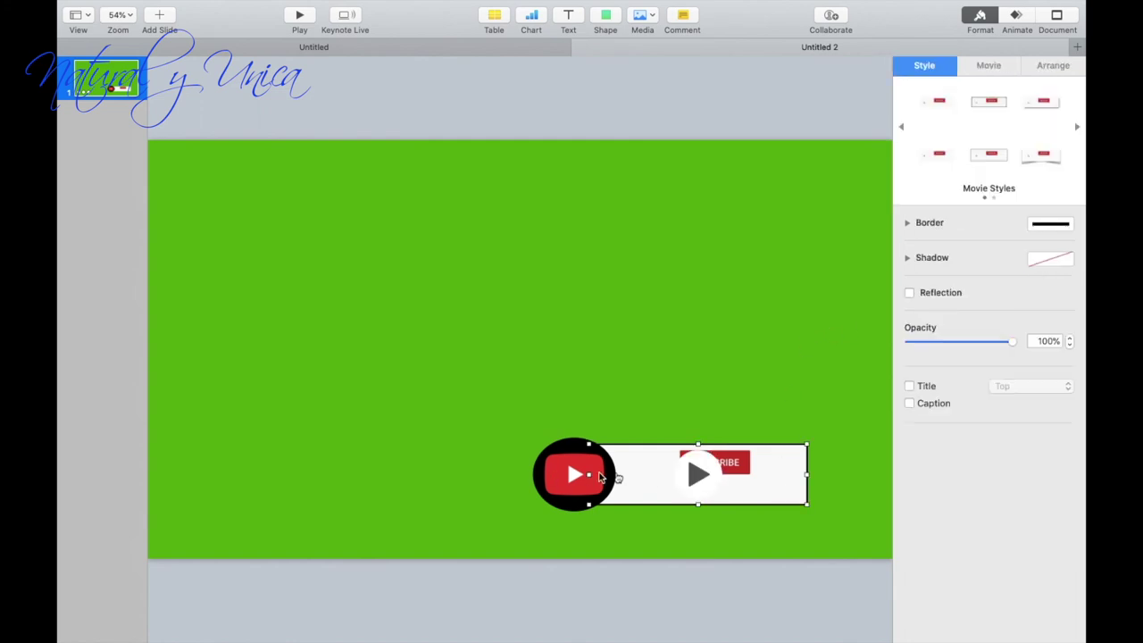
- Select the YouTube logo and browse its Build In entrance effects
{"action": "left_click", "coordinate": [747, 213]}
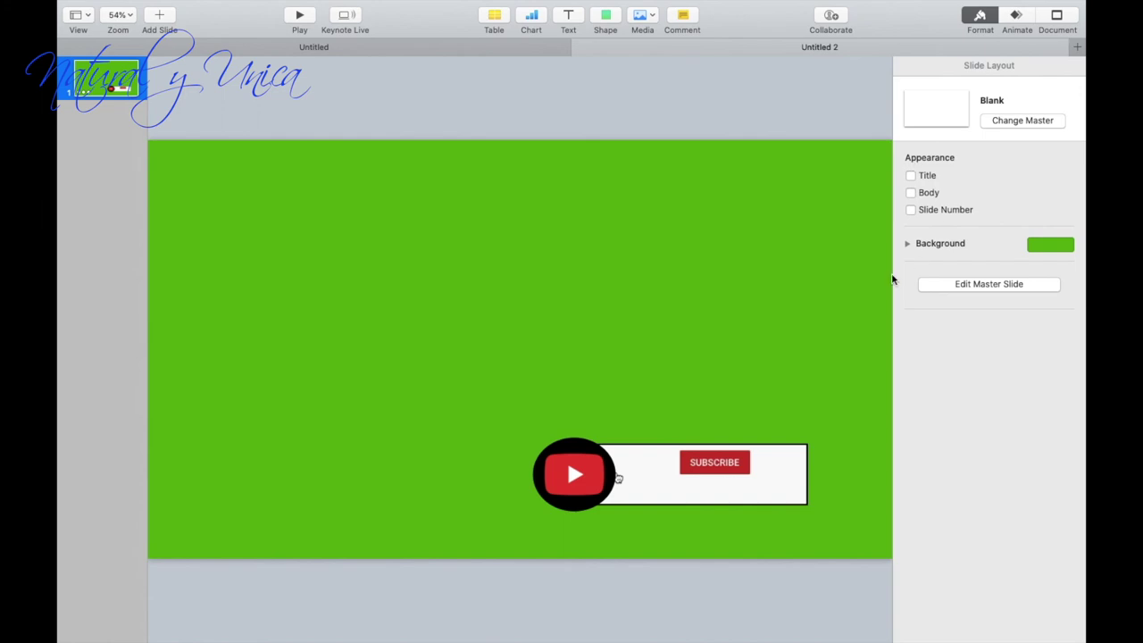
{"action": "left_click", "coordinate": [580, 463]}
{"action": "left_click", "coordinate": [1015, 20]}
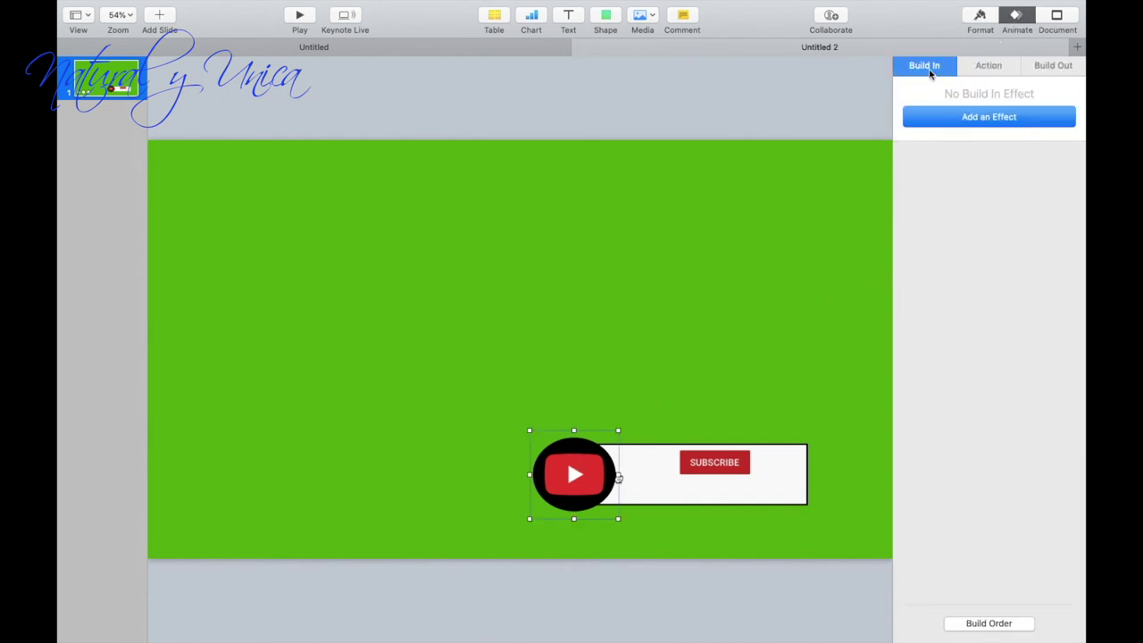
{"action": "left_click", "coordinate": [942, 124]}
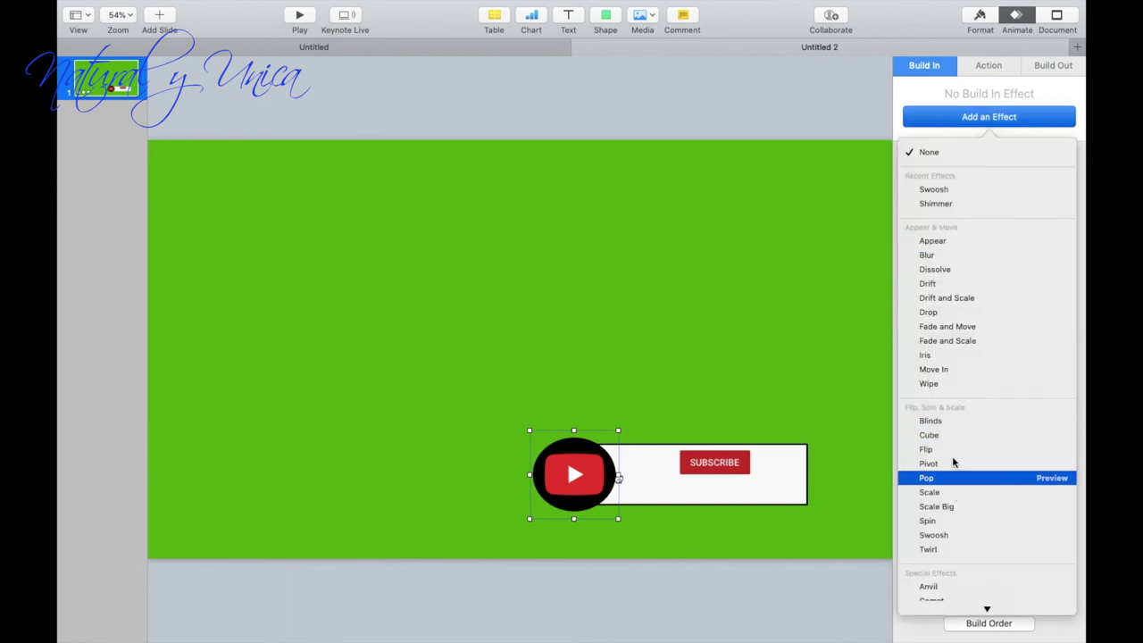
{"action": "scroll", "coordinate": [952, 402], "scroll_direction": "down", "scroll_amount": 2}
{"action": "scroll", "coordinate": [952, 366], "scroll_direction": "down", "scroll_amount": 2}
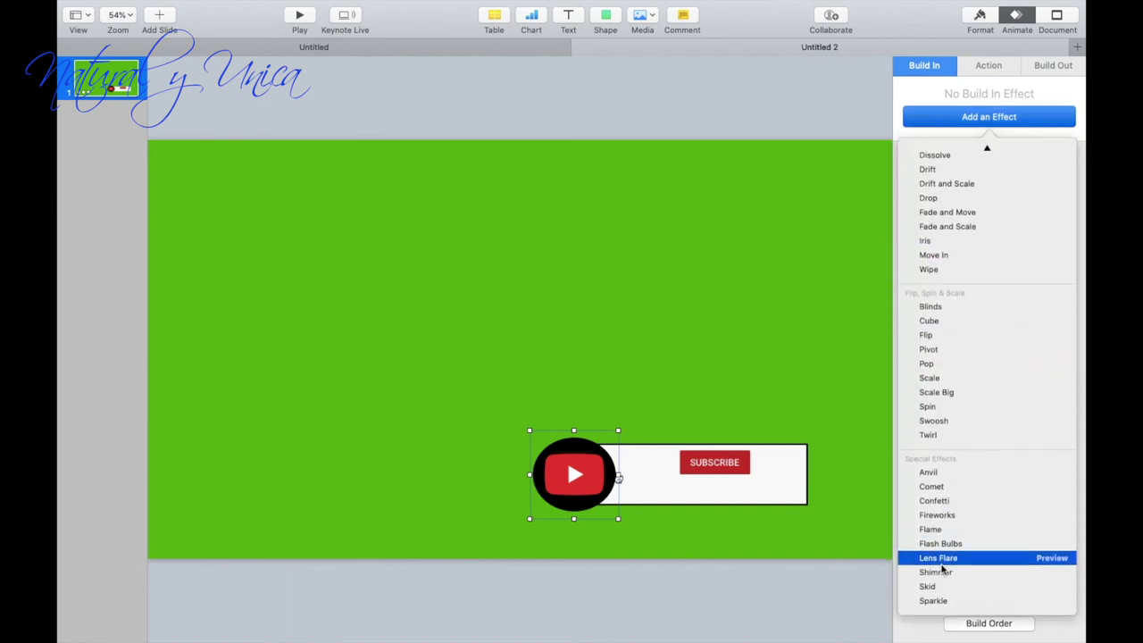
{"action": "scroll", "coordinate": [949, 435], "scroll_direction": "up", "scroll_amount": 4}
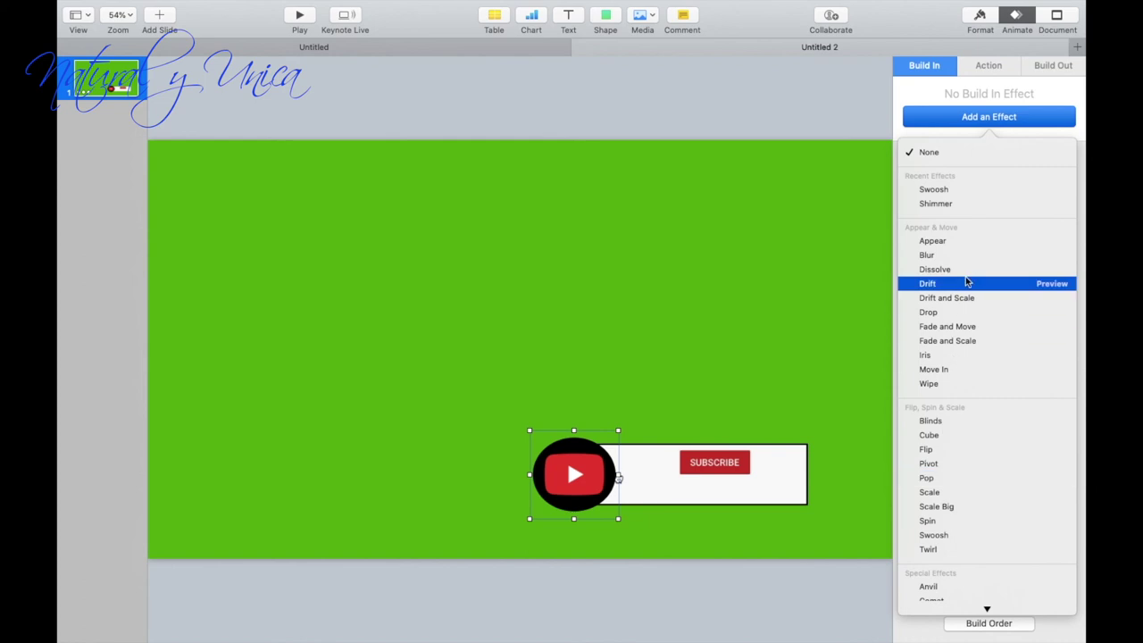
- Browse the Action and Build Out effect lists without applying any, returning to Build In
{"action": "left_click", "coordinate": [996, 66]}
{"action": "left_click", "coordinate": [982, 119]}
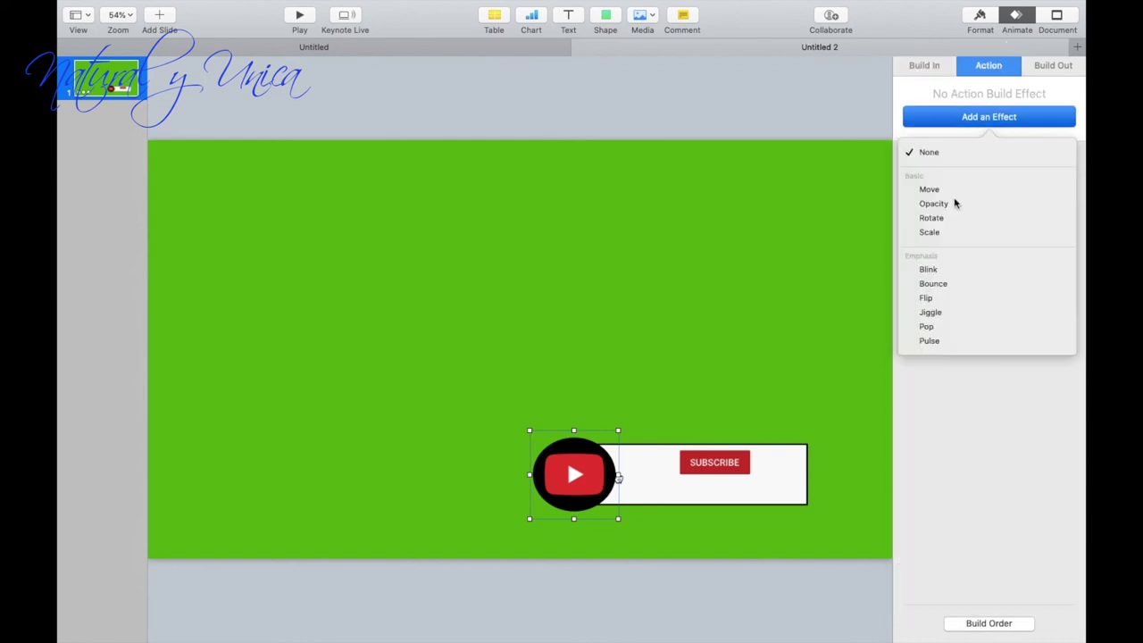
{"action": "left_click", "coordinate": [1054, 71]}
{"action": "left_click", "coordinate": [1010, 116]}
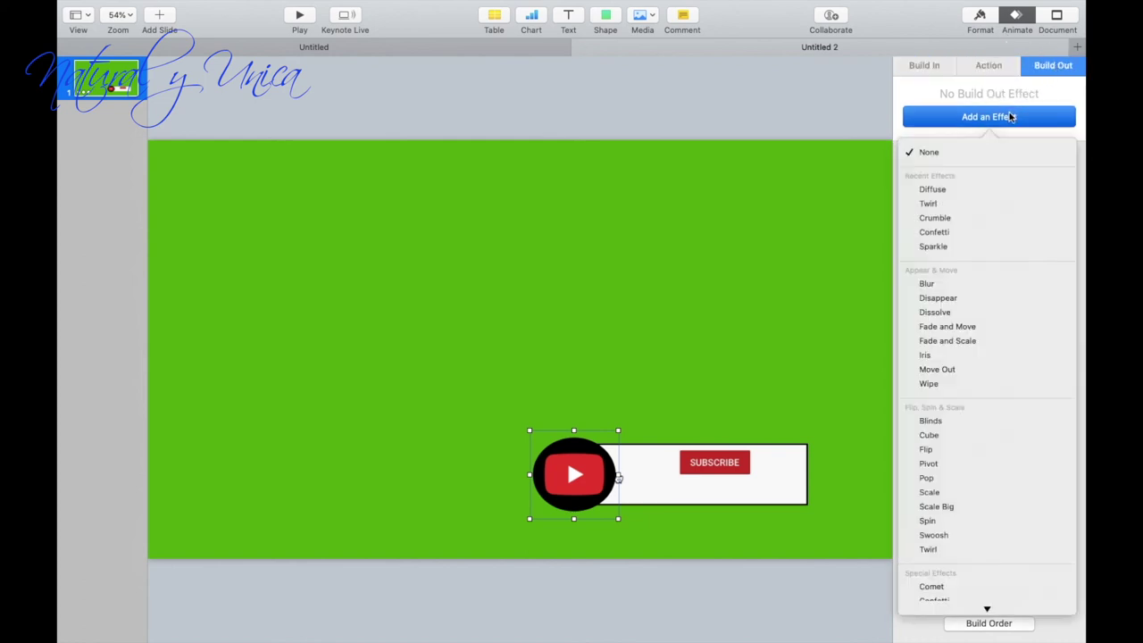
{"action": "scroll", "coordinate": [921, 598], "scroll_direction": "down", "scroll_amount": 3}
{"action": "scroll", "coordinate": [938, 544], "scroll_direction": "up", "scroll_amount": 5}
{"action": "left_click", "coordinate": [929, 120]}
{"action": "left_click", "coordinate": [924, 71]}
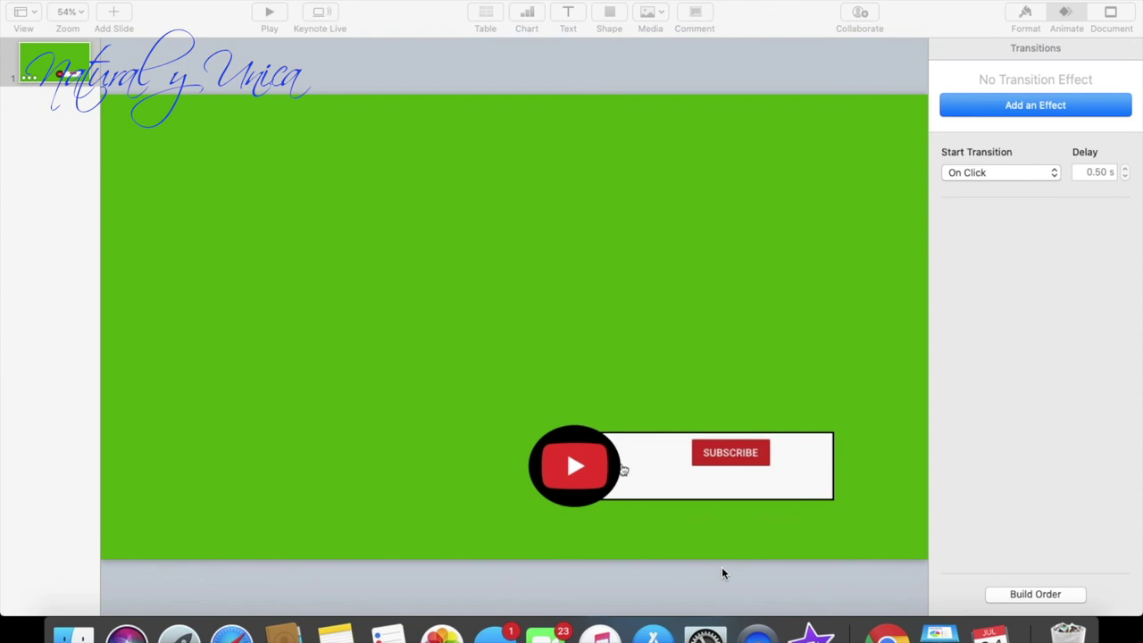
{"action": "left_click", "coordinate": [568, 469]}
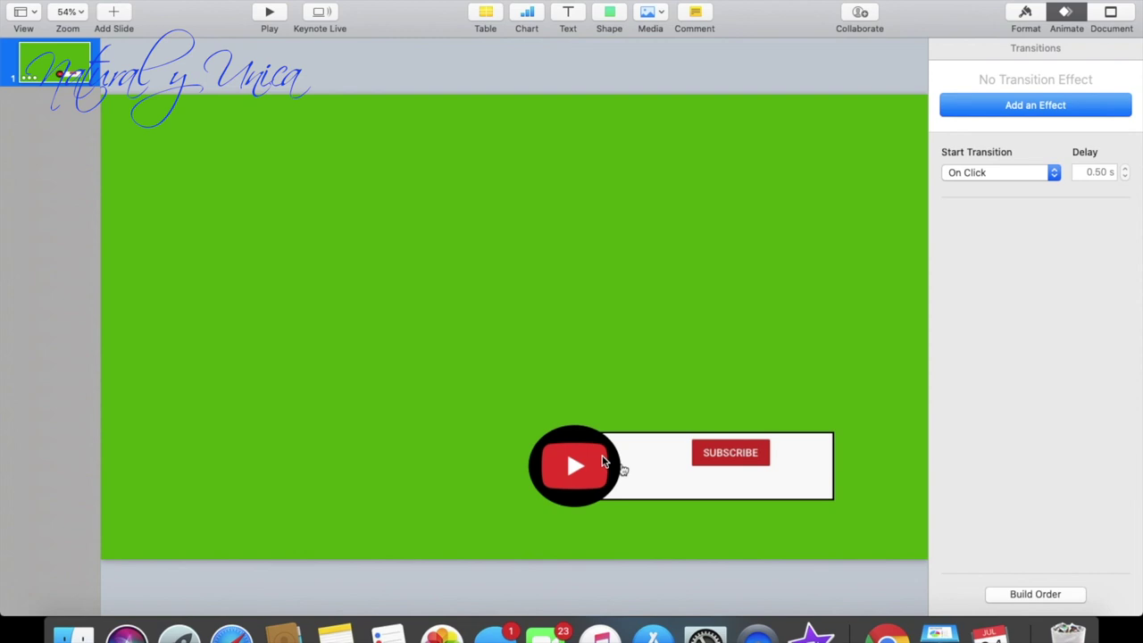
{"action": "left_click", "coordinate": [583, 484]}
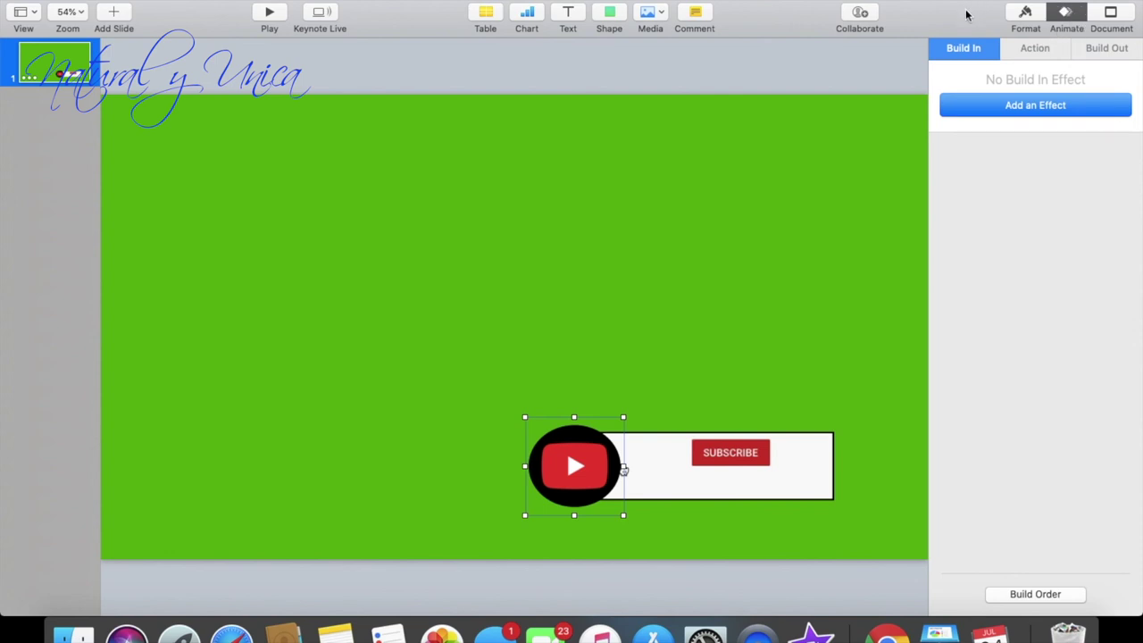
- Give the logo a Swoosh entrance, then select the movie to view its Start Movie build
{"action": "left_click", "coordinate": [964, 102]}
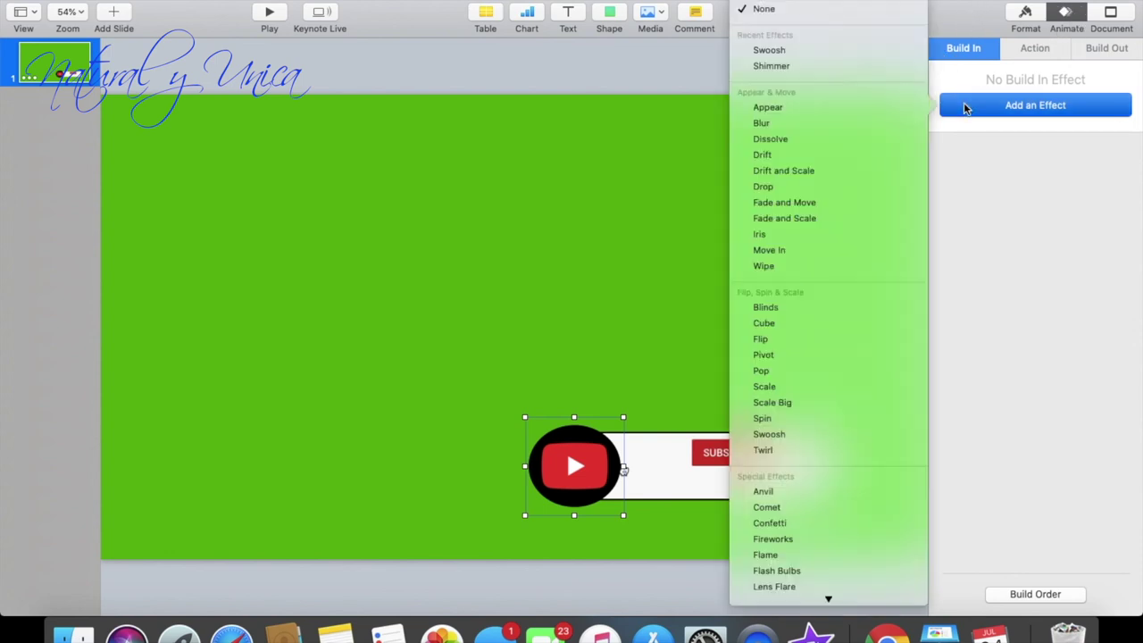
{"action": "left_click", "coordinate": [801, 50]}
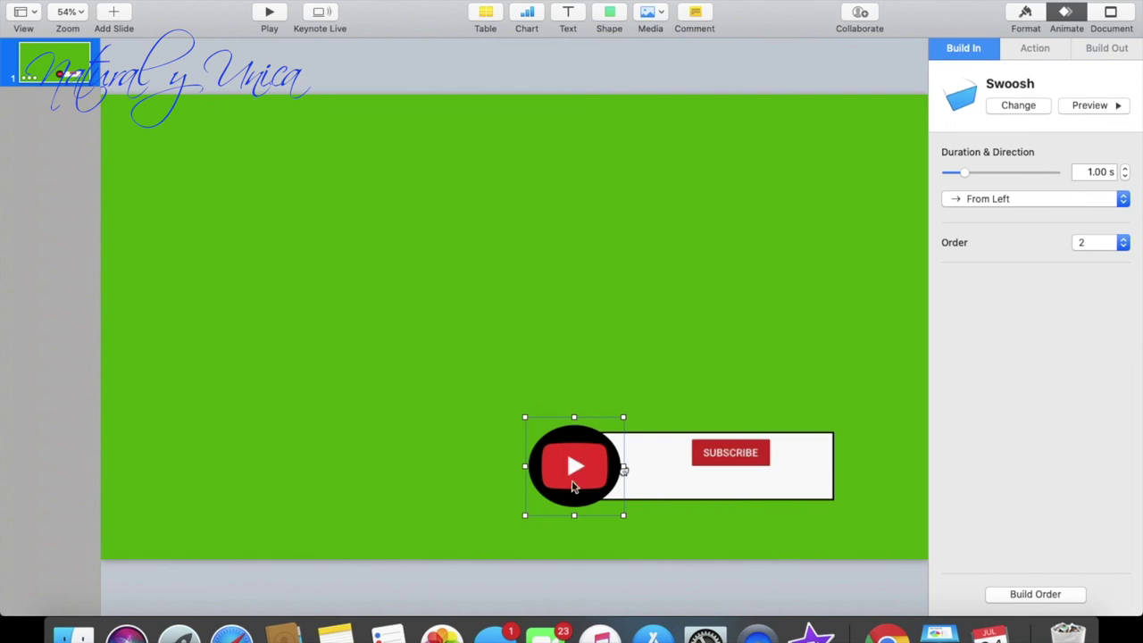
{"action": "left_click", "coordinate": [657, 483]}
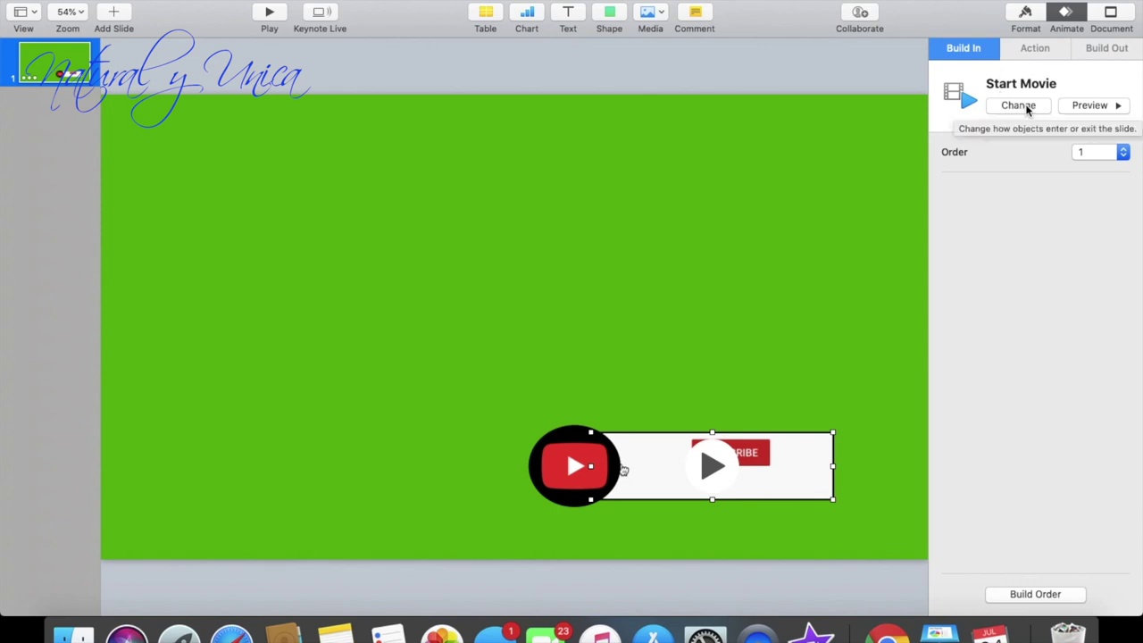
- In Build Order, move the logo's Swoosh to first, with the movie's Start Movie second
{"action": "left_click", "coordinate": [1036, 594]}
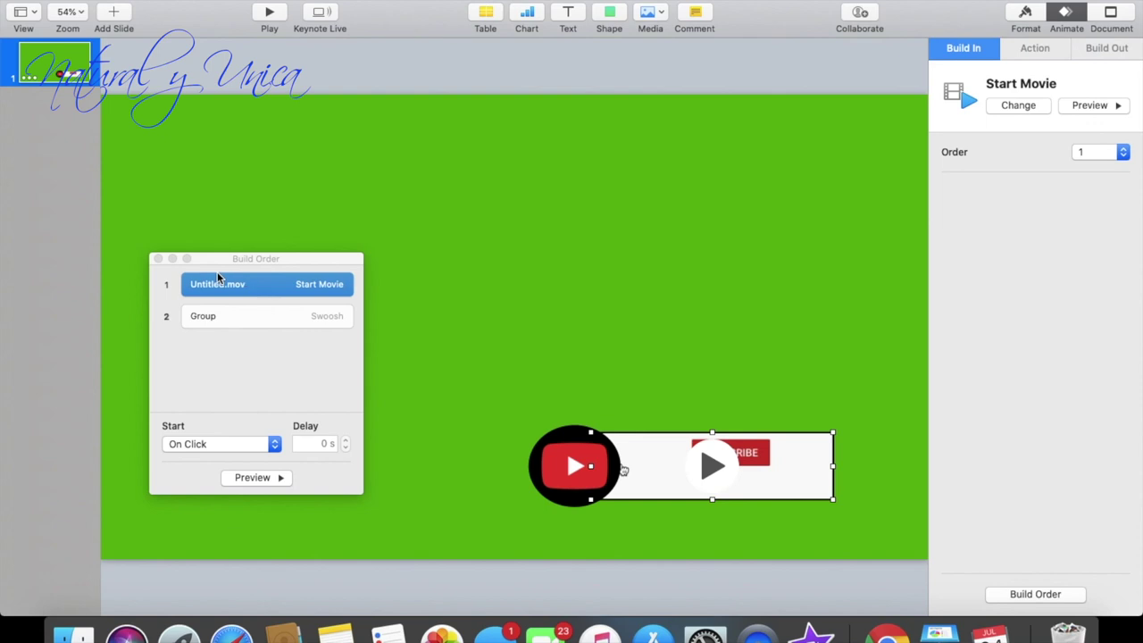
{"action": "left_click", "coordinate": [241, 318]}
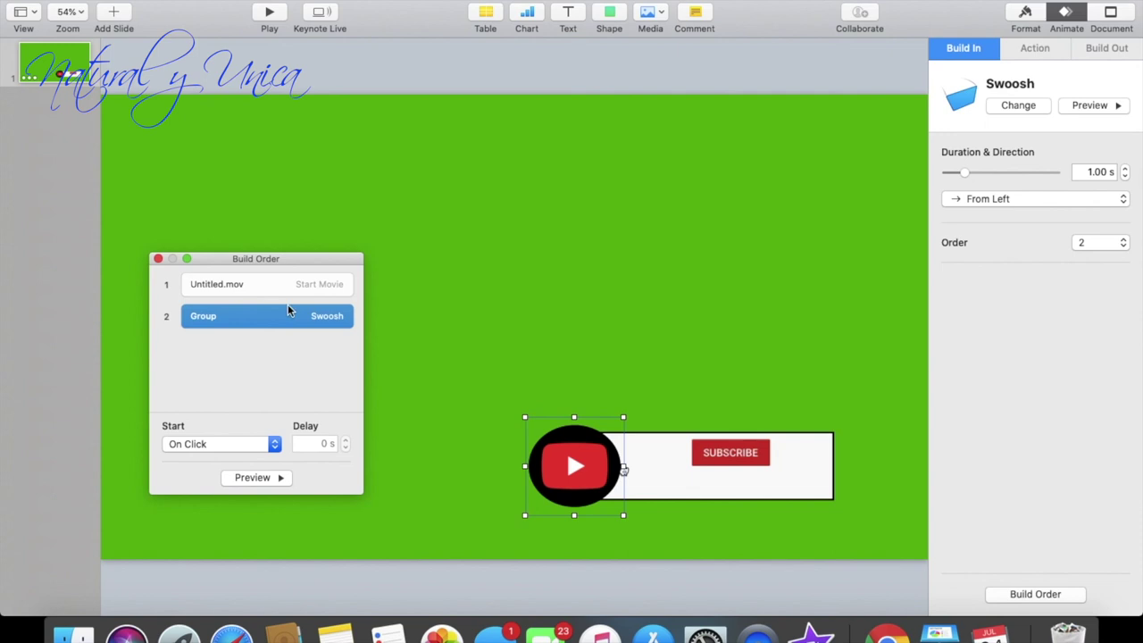
{"action": "left_click_drag", "start_coordinate": [220, 327], "coordinate": [220, 286]}
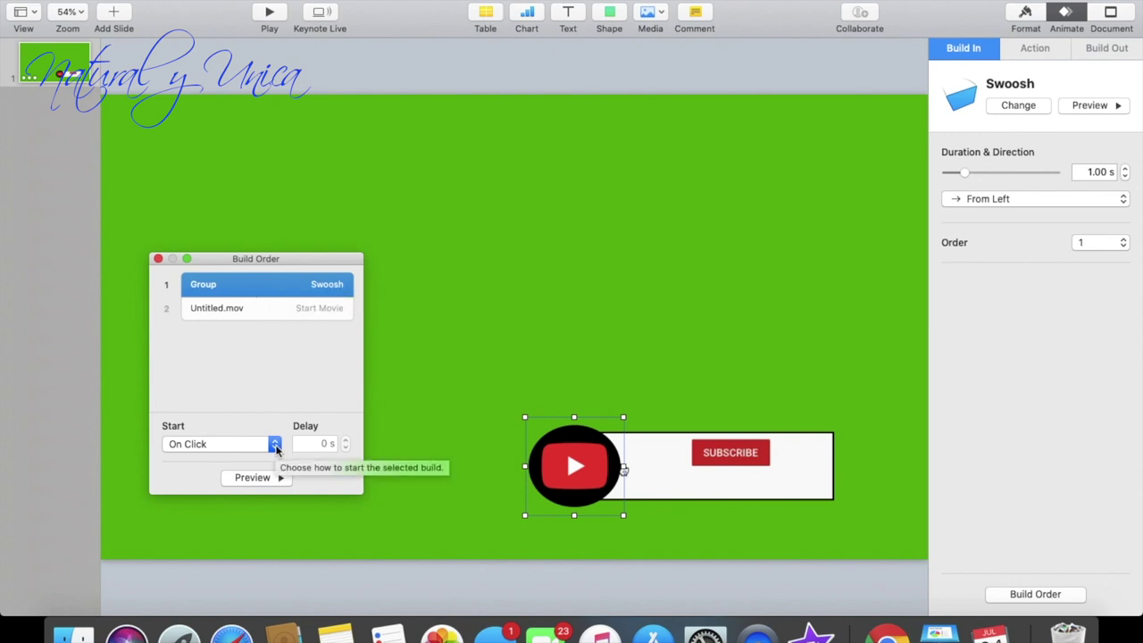
{"action": "left_click", "coordinate": [292, 314]}
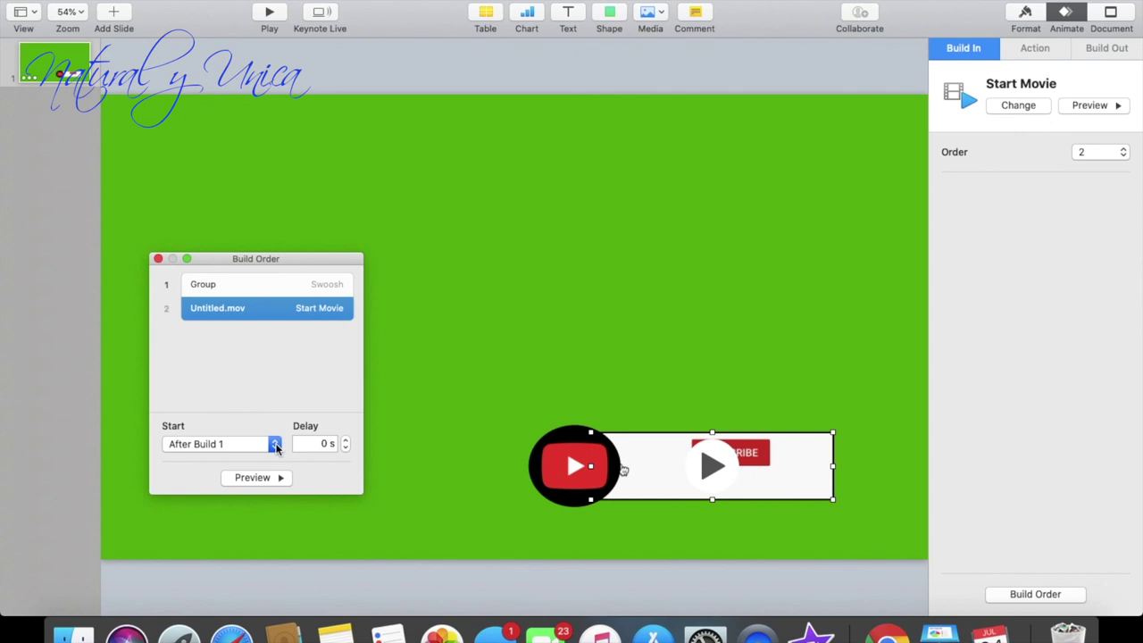
{"action": "left_click", "coordinate": [269, 288]}
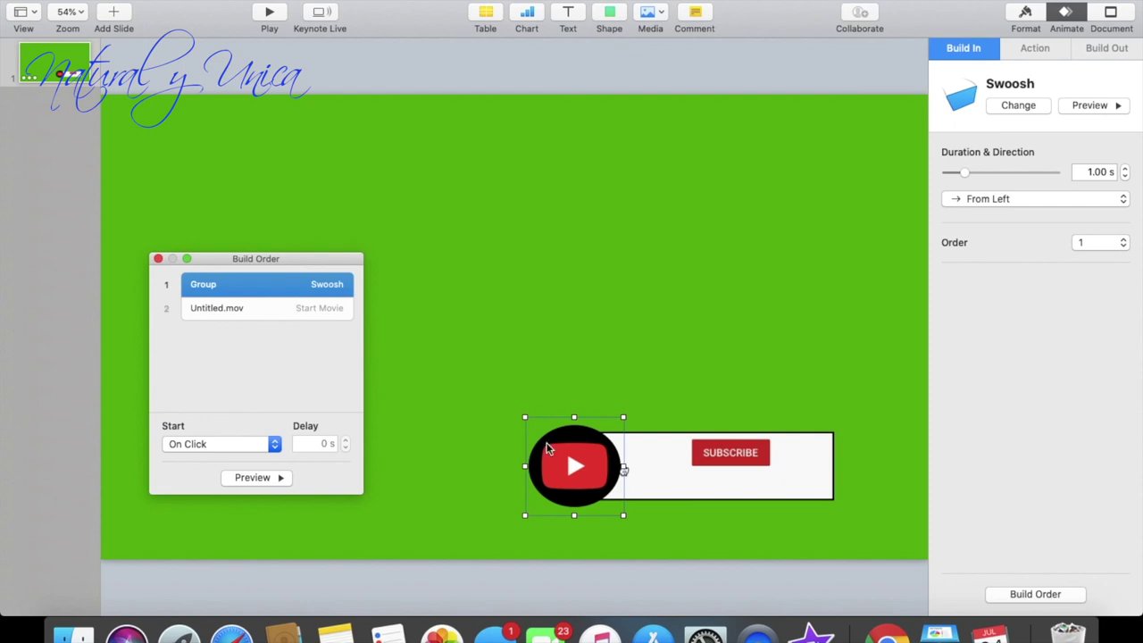
{"action": "left_click", "coordinate": [688, 472]}
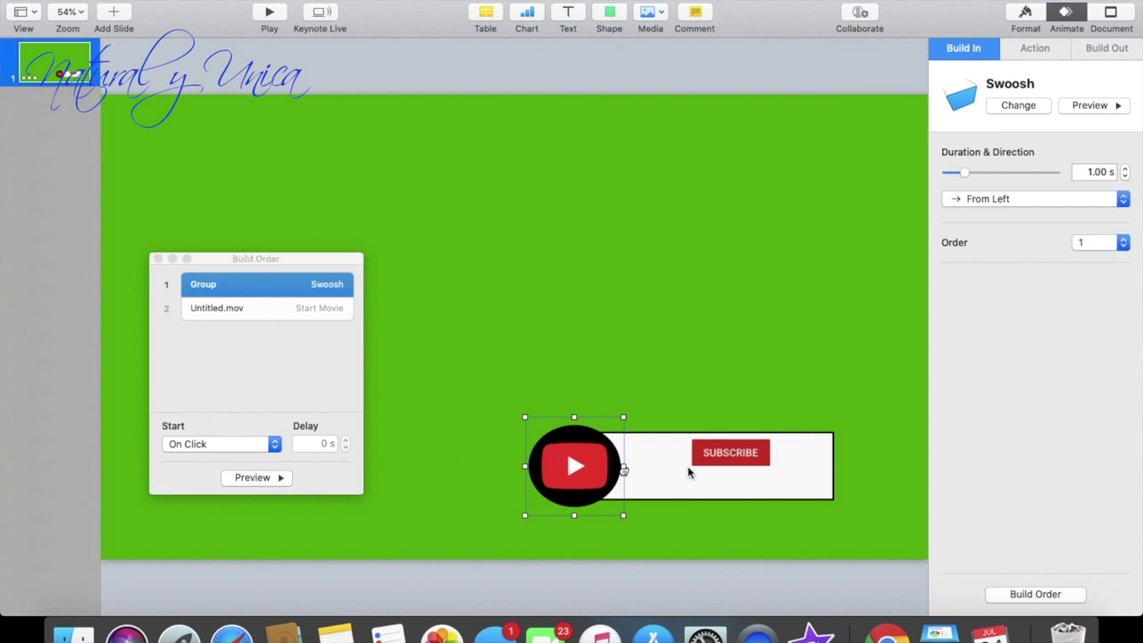
{"action": "left_click", "coordinate": [566, 450]}
- Add an emphasis action to the logo, trying Blink, Bounce and then Jiggle
{"action": "left_click", "coordinate": [1031, 51]}
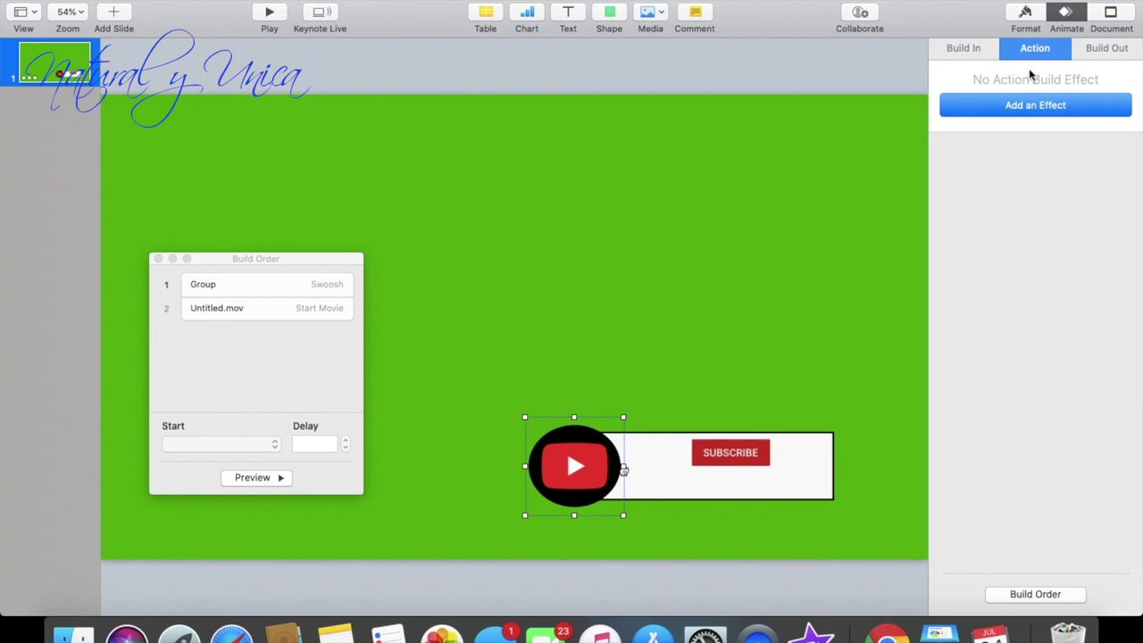
{"action": "left_click", "coordinate": [1025, 107]}
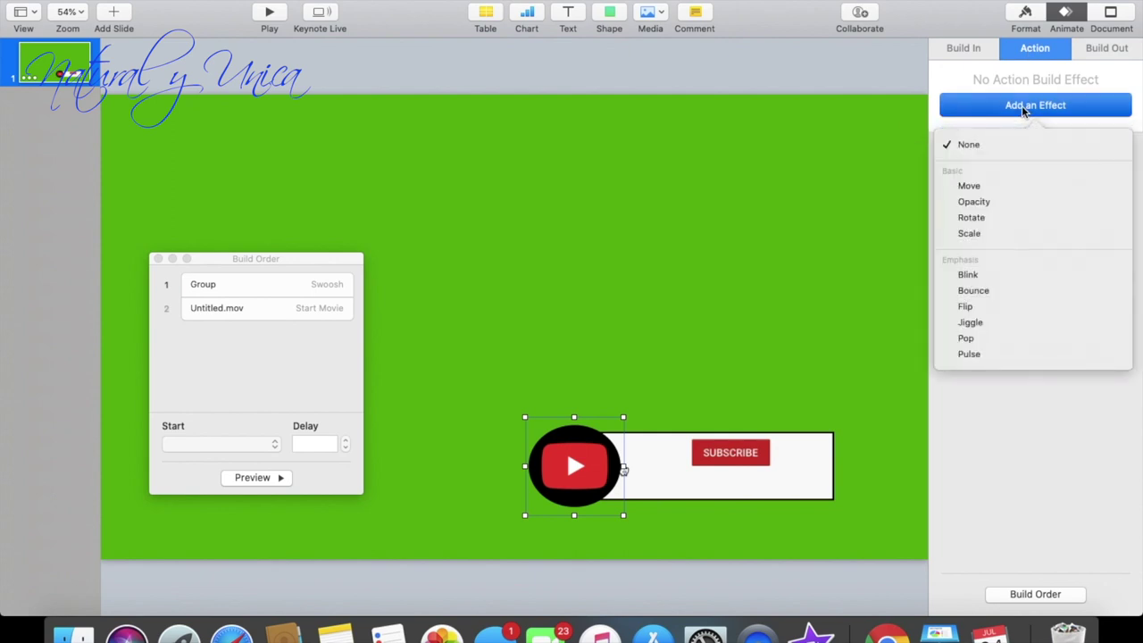
{"action": "left_click", "coordinate": [992, 278]}
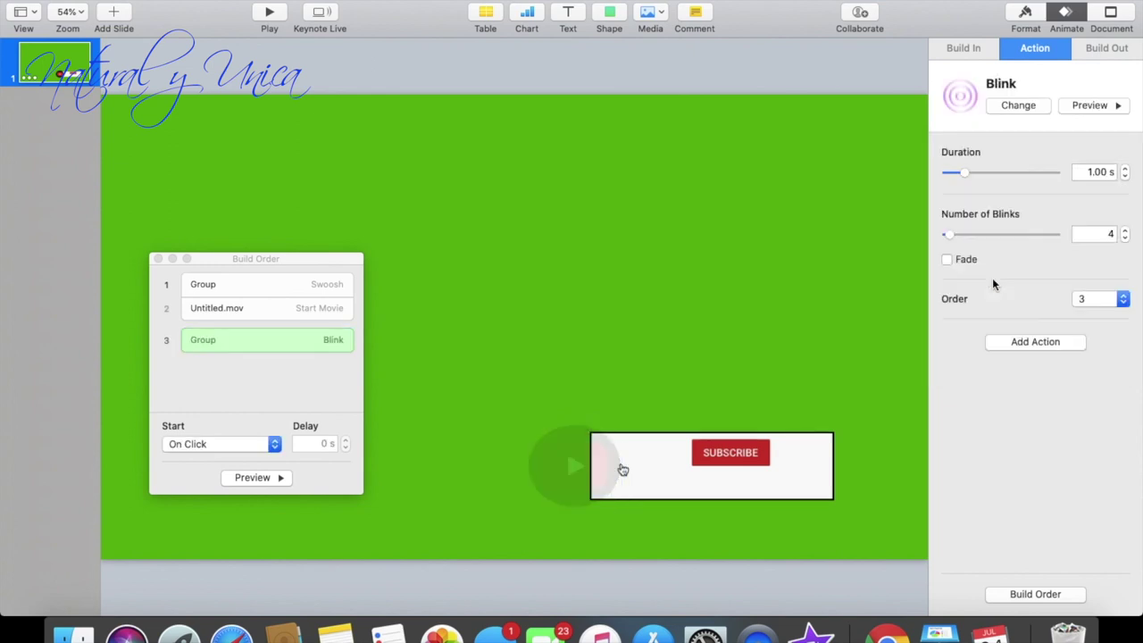
{"action": "left_click", "coordinate": [1019, 105]}
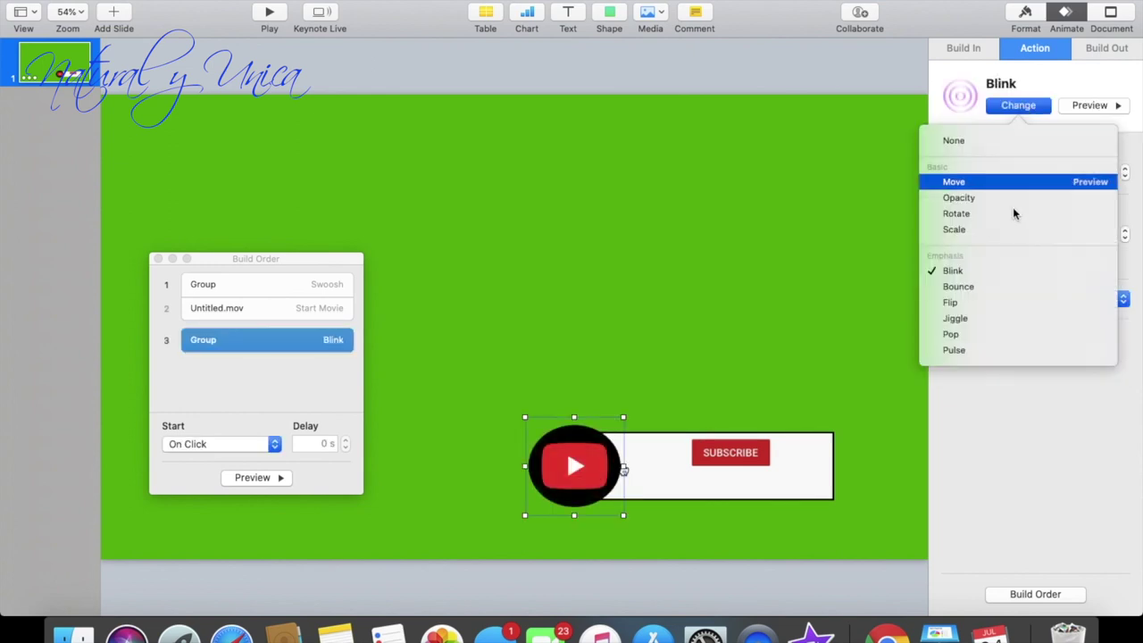
{"action": "left_click", "coordinate": [997, 284]}
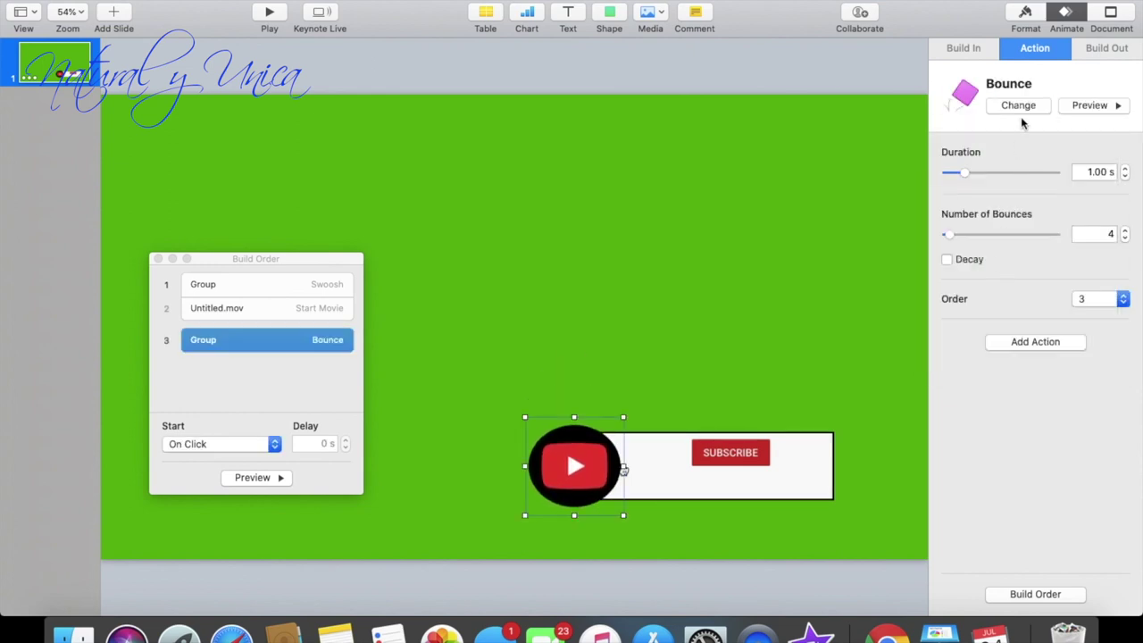
{"action": "left_click", "coordinate": [1023, 107]}
{"action": "left_click", "coordinate": [980, 318]}
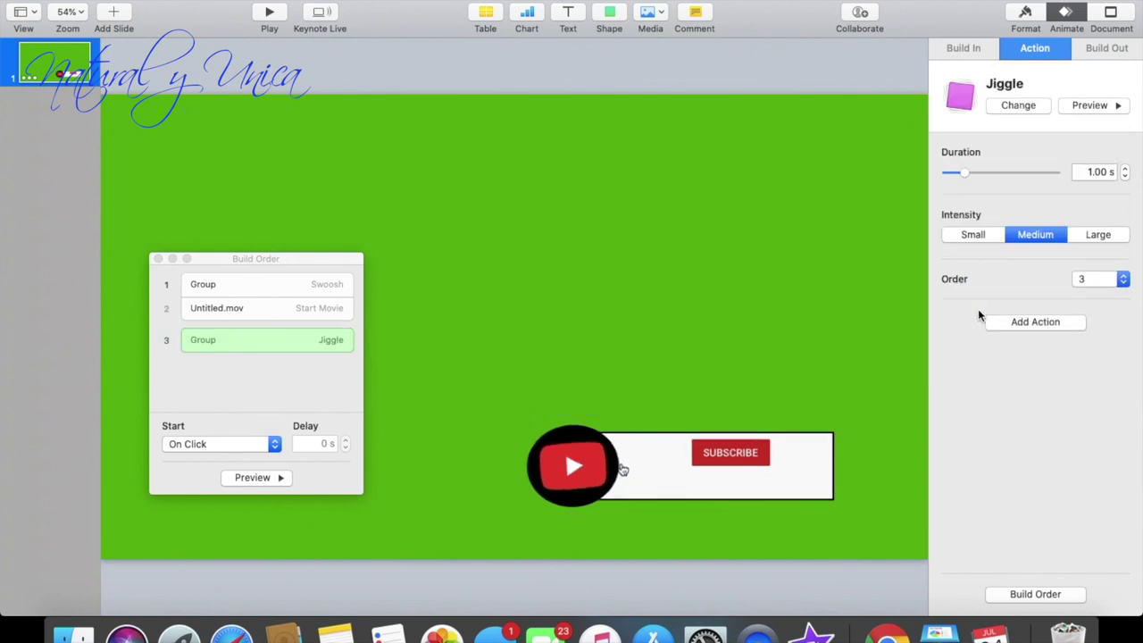
- Try Flip, Pop and Pulse, then settle on a 45° counterclockwise Rotate action
{"action": "left_click", "coordinate": [1021, 105]}
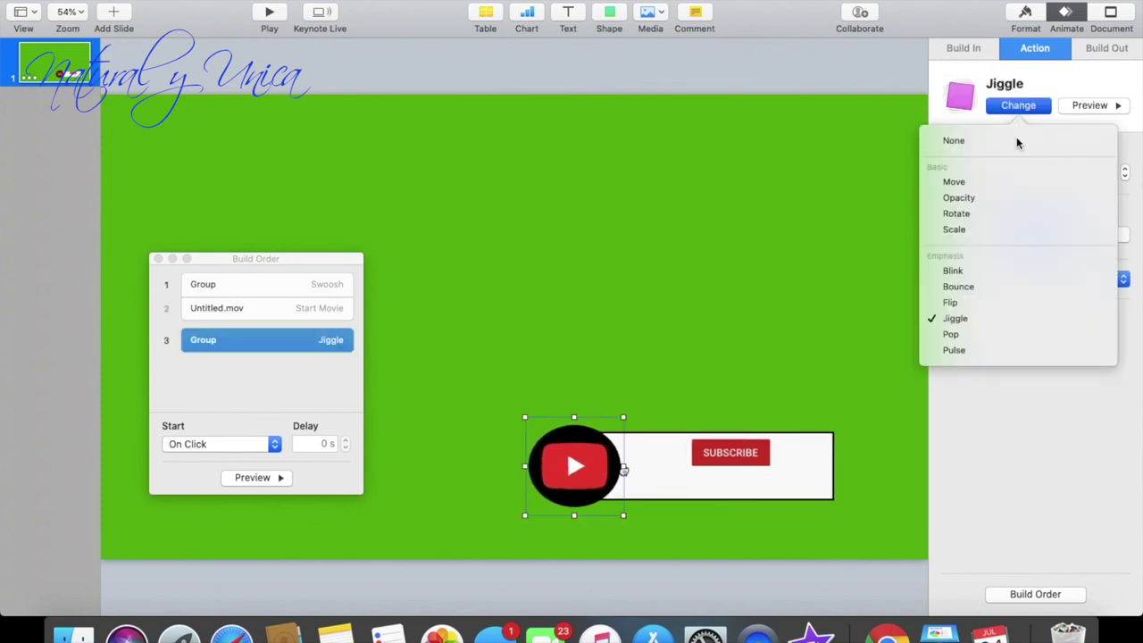
{"action": "left_click", "coordinate": [971, 305]}
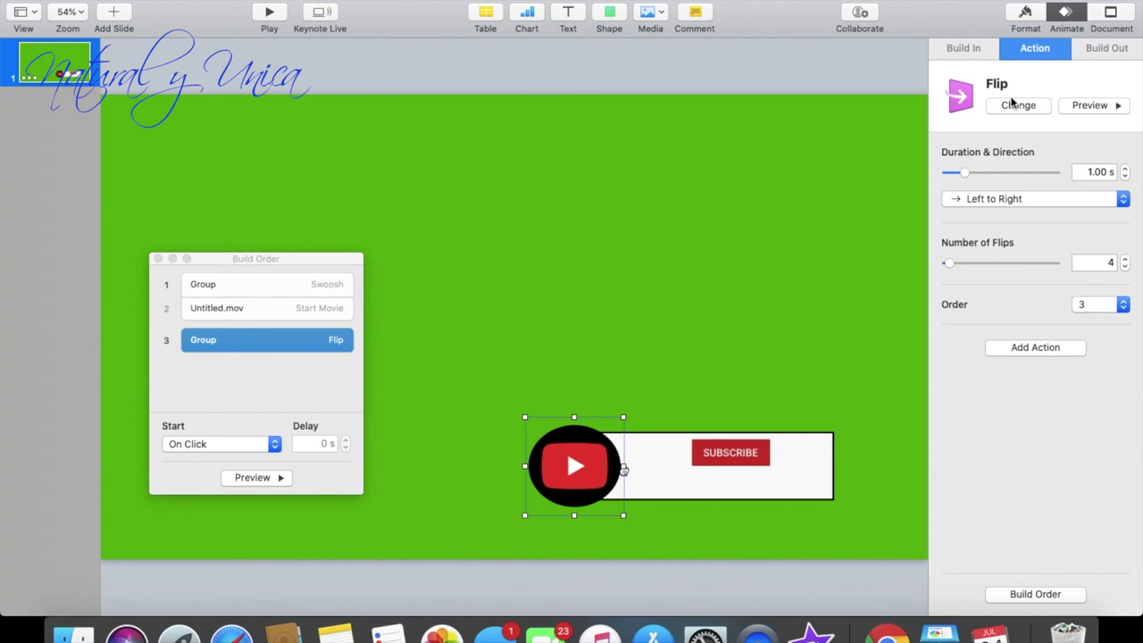
{"action": "left_click", "coordinate": [1005, 107]}
{"action": "left_click", "coordinate": [952, 334]}
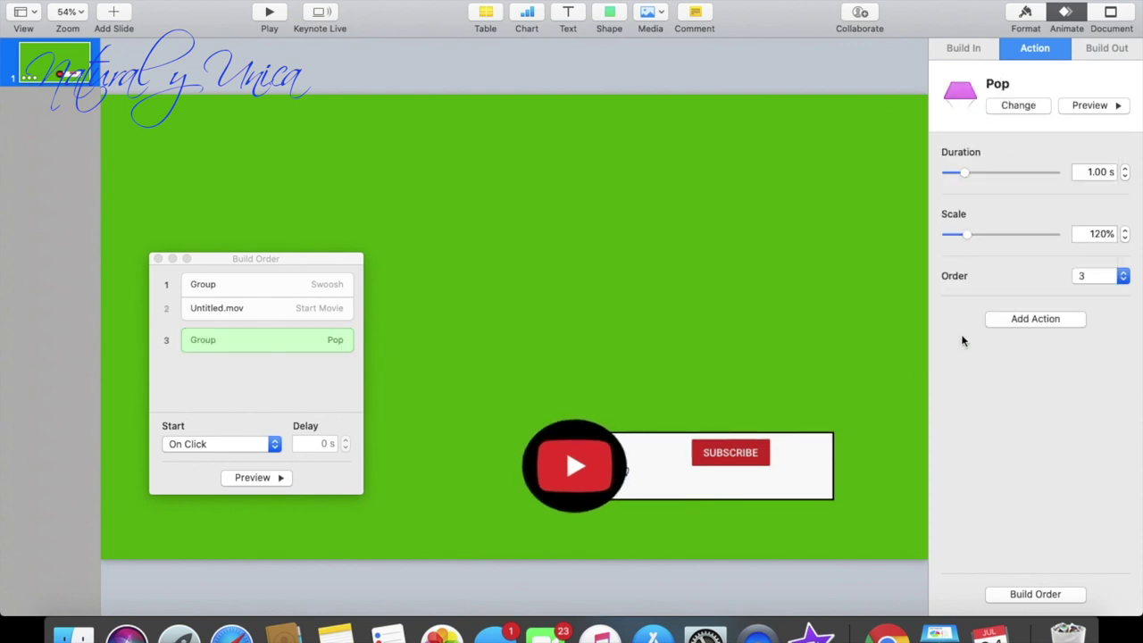
{"action": "left_click", "coordinate": [1008, 108]}
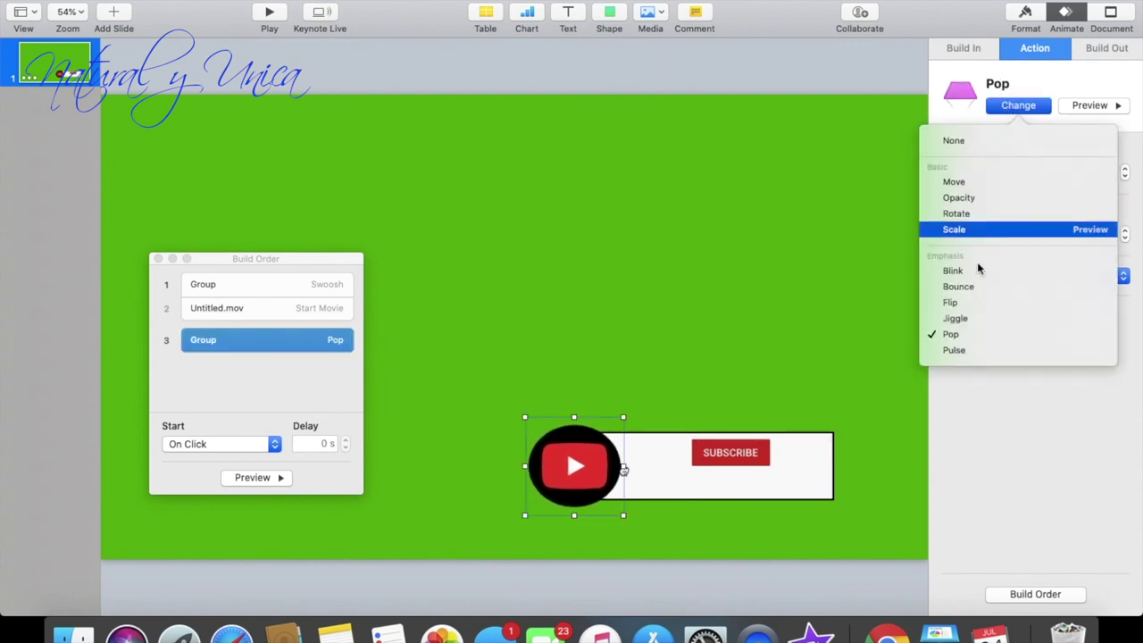
{"action": "left_click", "coordinate": [967, 352]}
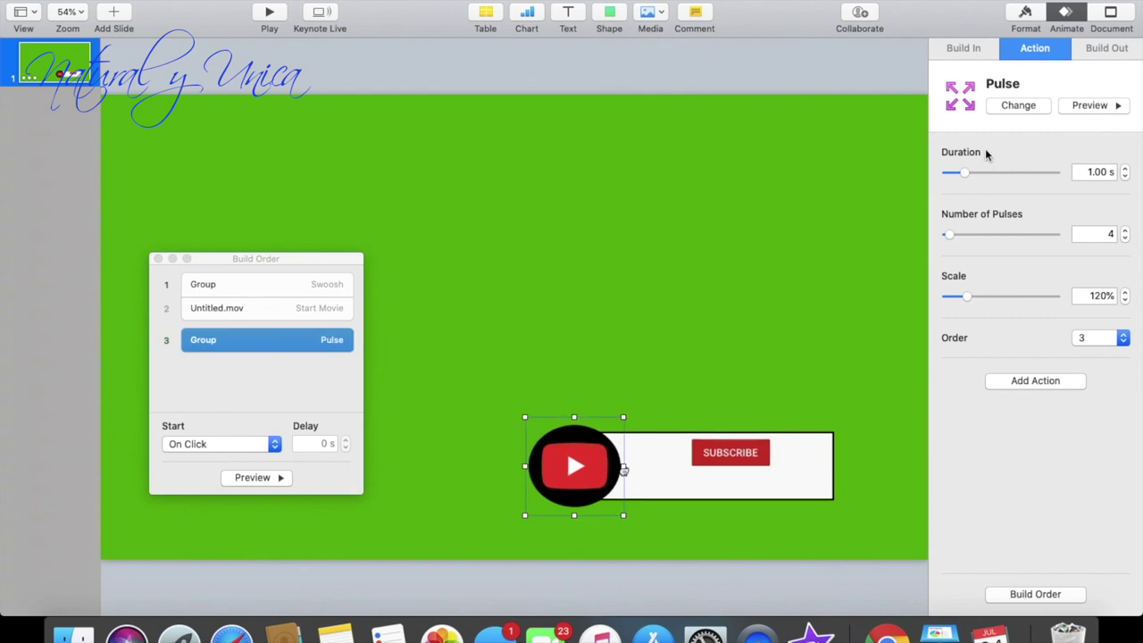
{"action": "left_click", "coordinate": [1011, 107]}
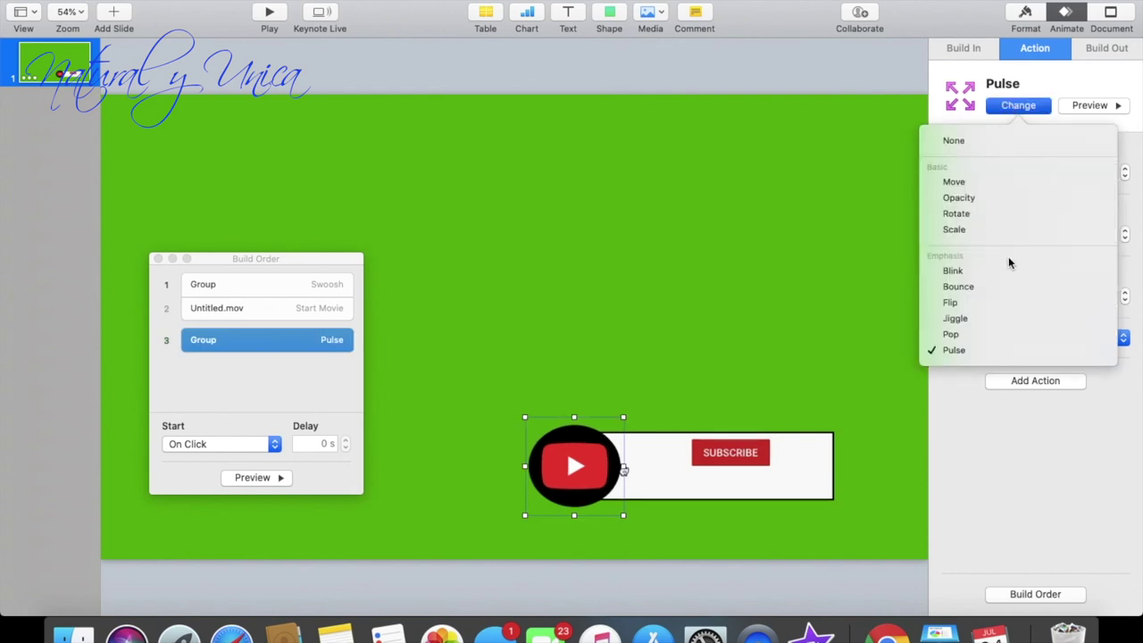
{"action": "left_click", "coordinate": [977, 211]}
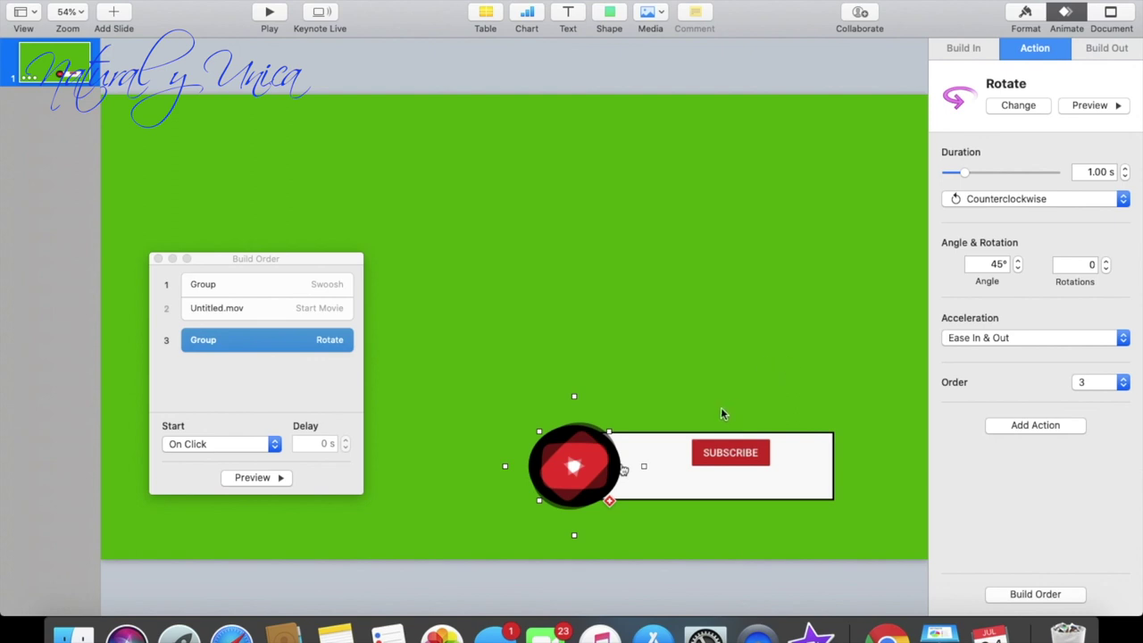
- Move the logo's Rotate up to build 2, starting After Build 1, ahead of Untitled.mov
{"action": "left_click", "coordinate": [283, 341]}
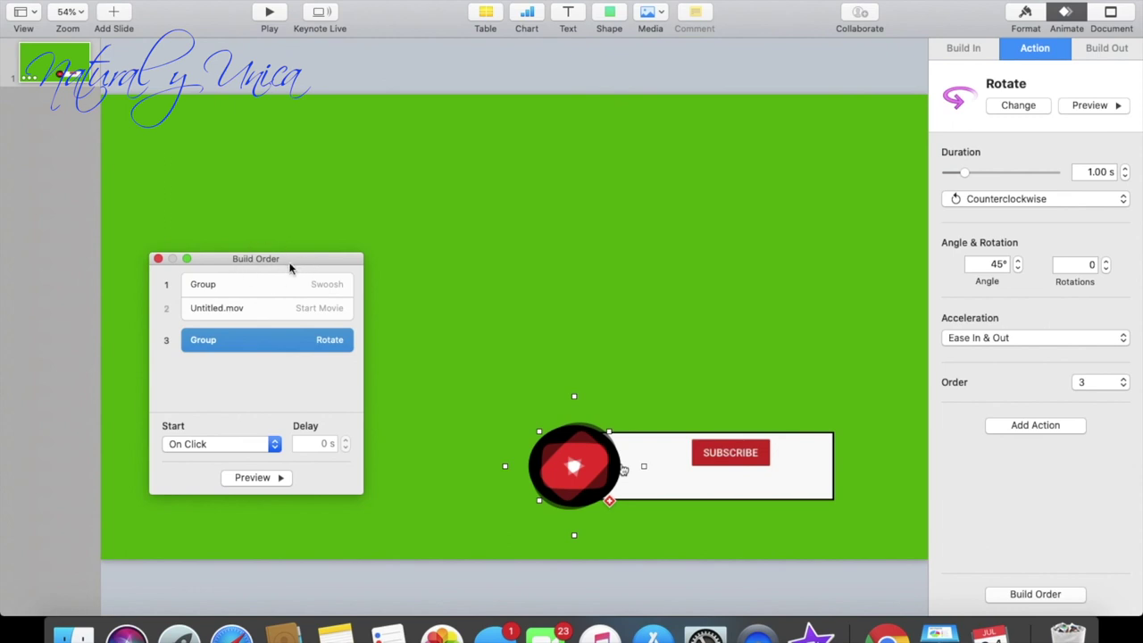
{"action": "left_click_drag", "start_coordinate": [296, 340], "coordinate": [297, 299]}
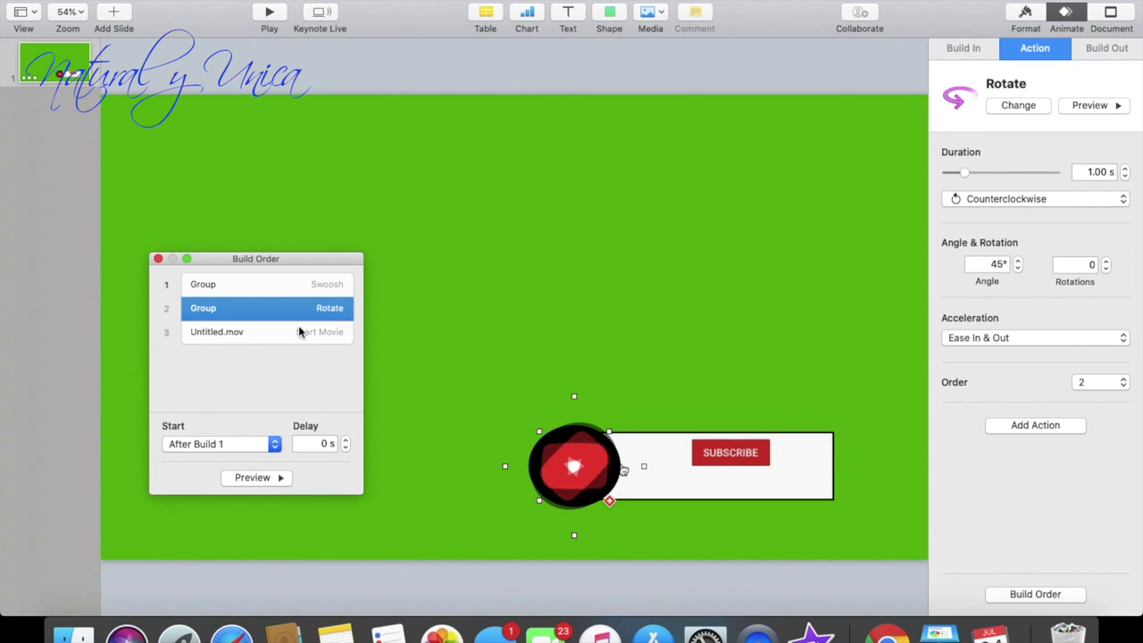
{"action": "left_click", "coordinate": [270, 446]}
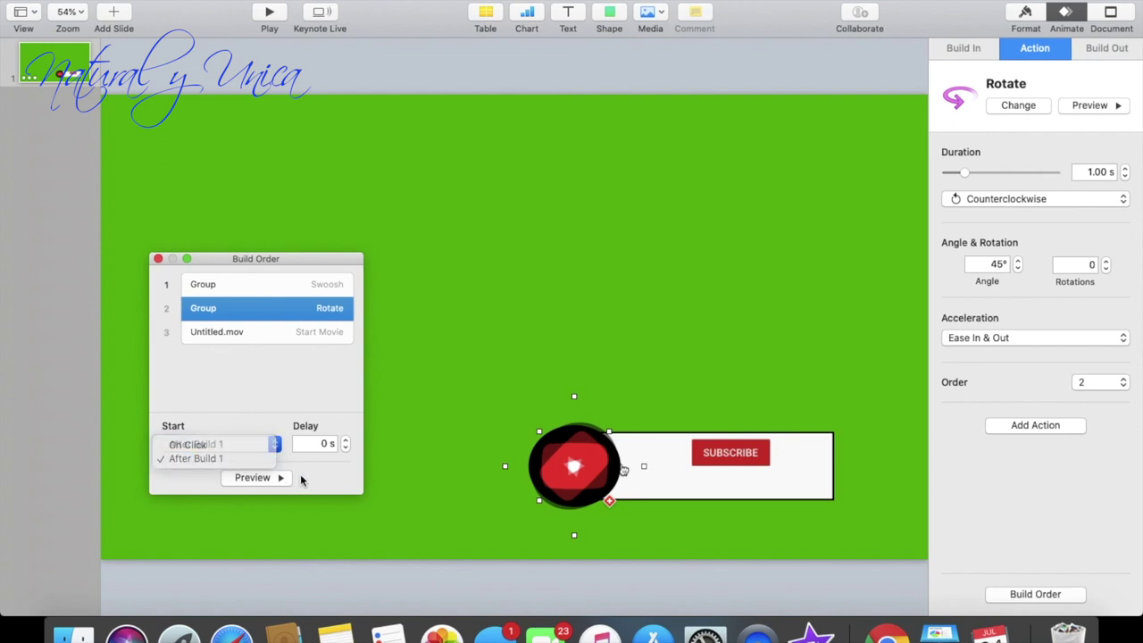
{"action": "left_click", "coordinate": [303, 480]}
{"action": "left_click", "coordinate": [327, 332]}
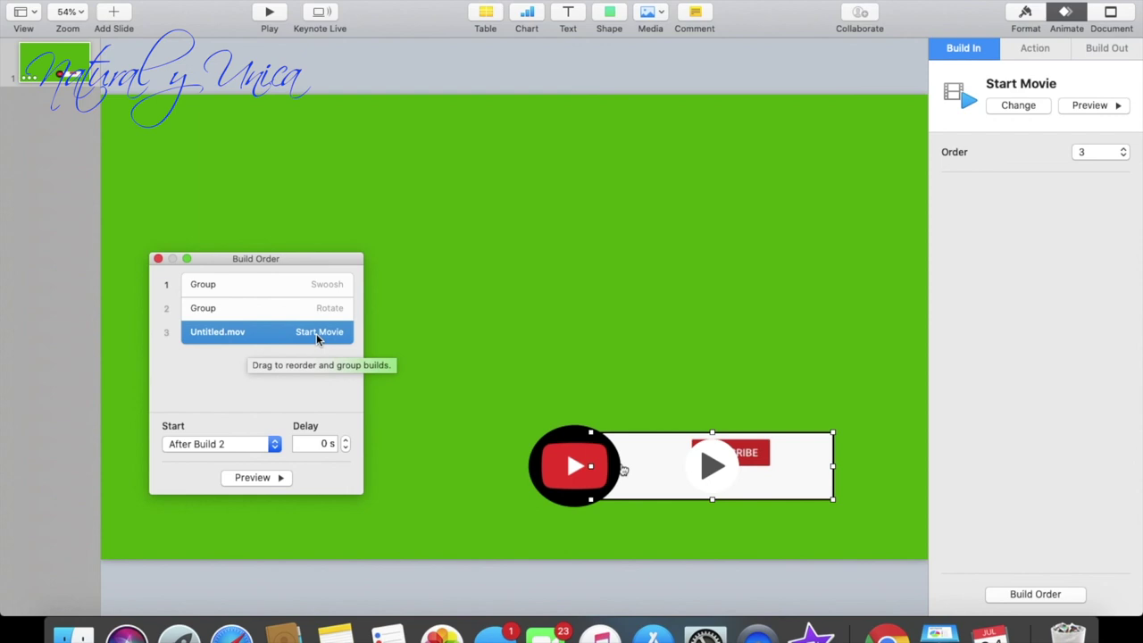
{"action": "left_click", "coordinate": [316, 288]}
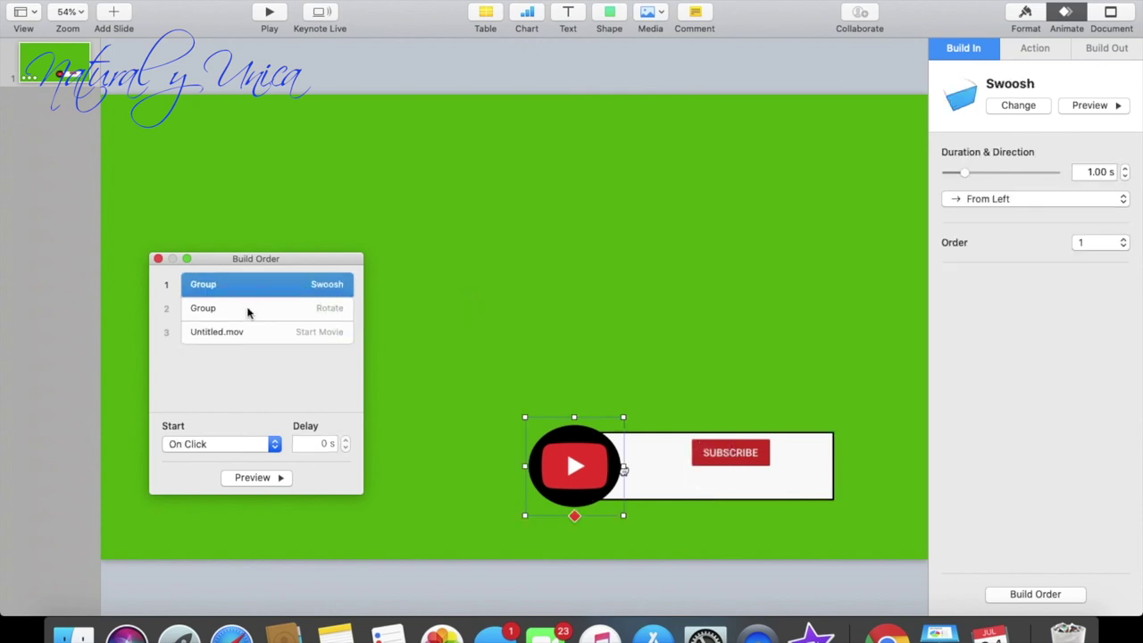
{"action": "left_click", "coordinate": [1116, 49]}
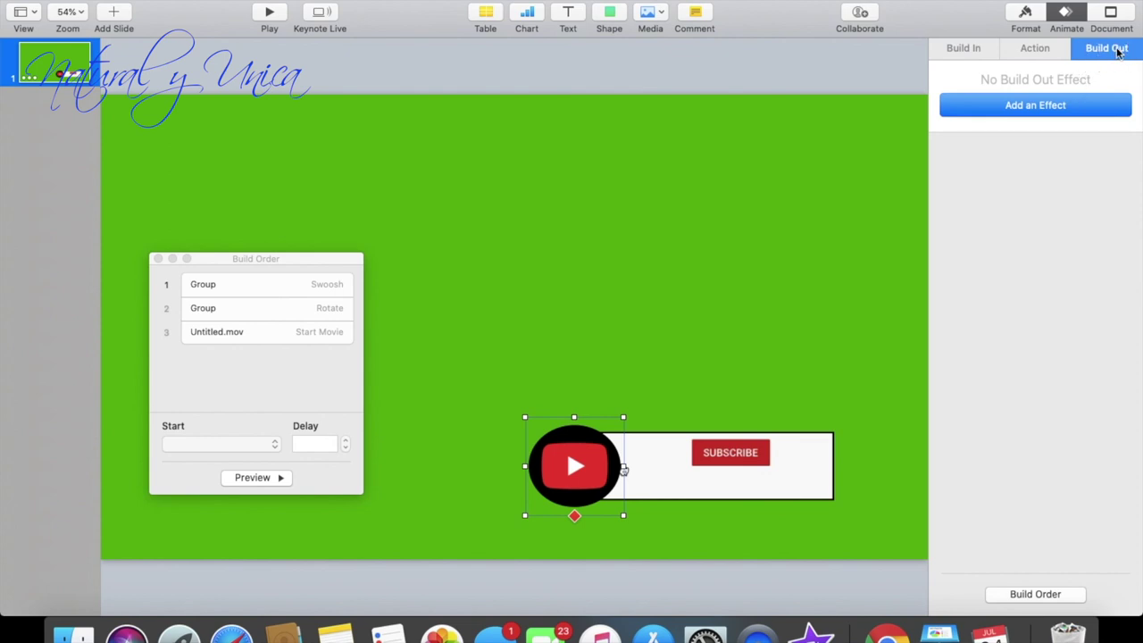
- Add a Move Out exit to the logo group as build 4, starting After Build 3
{"action": "left_click", "coordinate": [1061, 108]}
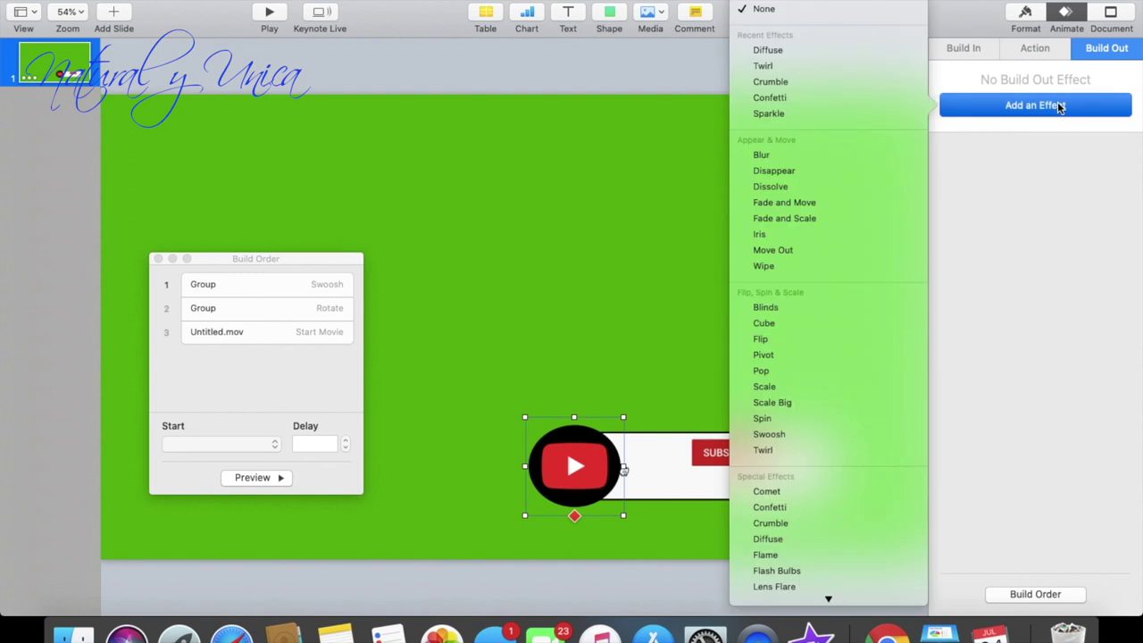
{"action": "left_click", "coordinate": [820, 251]}
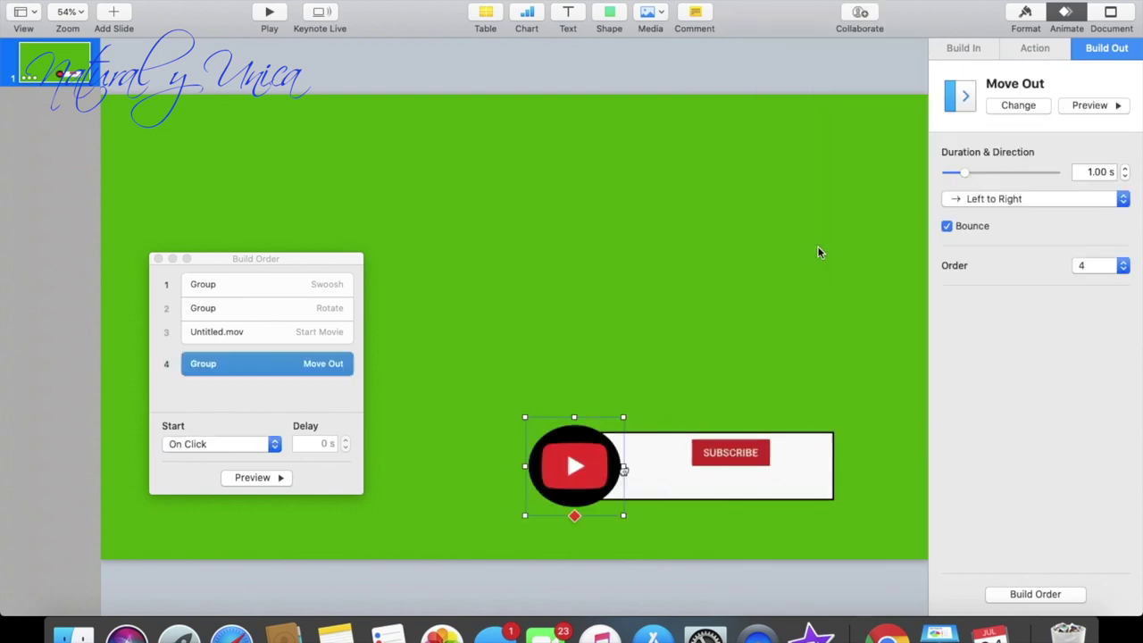
{"action": "left_click", "coordinate": [299, 362]}
{"action": "left_click", "coordinate": [274, 446]}
{"action": "left_click", "coordinate": [254, 471]}
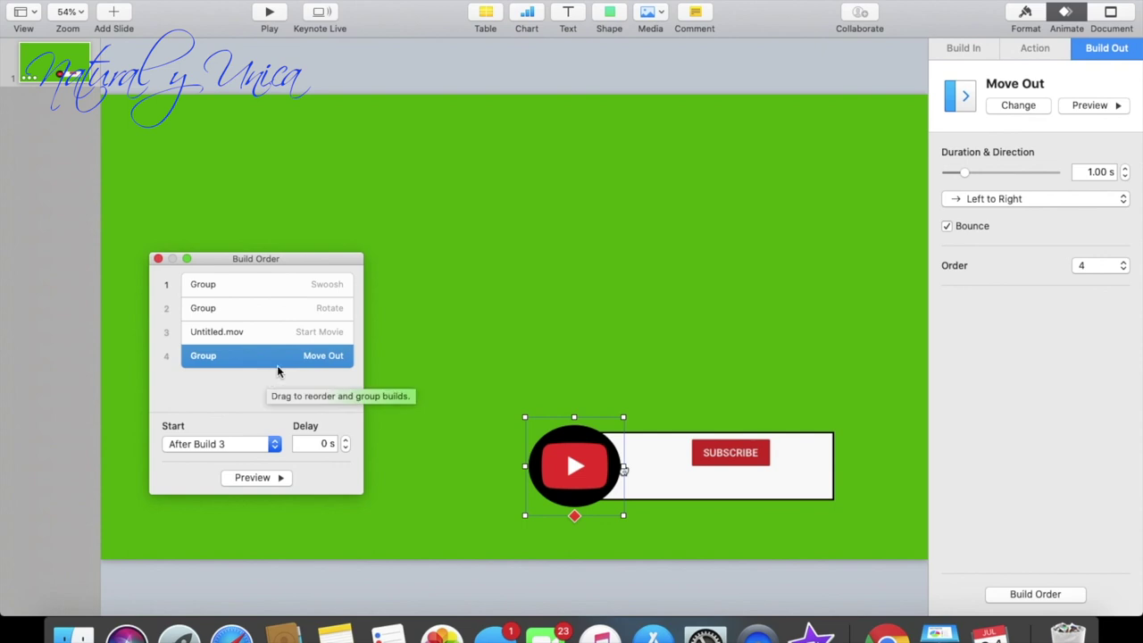
{"action": "left_click", "coordinate": [312, 333]}
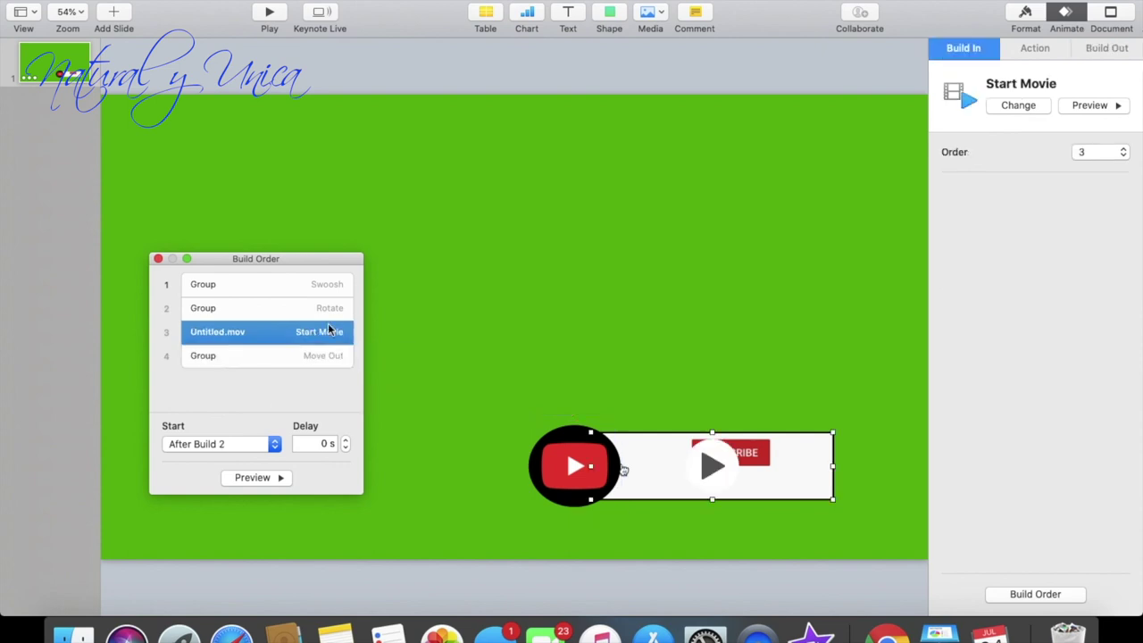
- Add a build-out to the movie, first as Wipe, then switching it to Diffuse
{"action": "left_click", "coordinate": [1110, 49]}
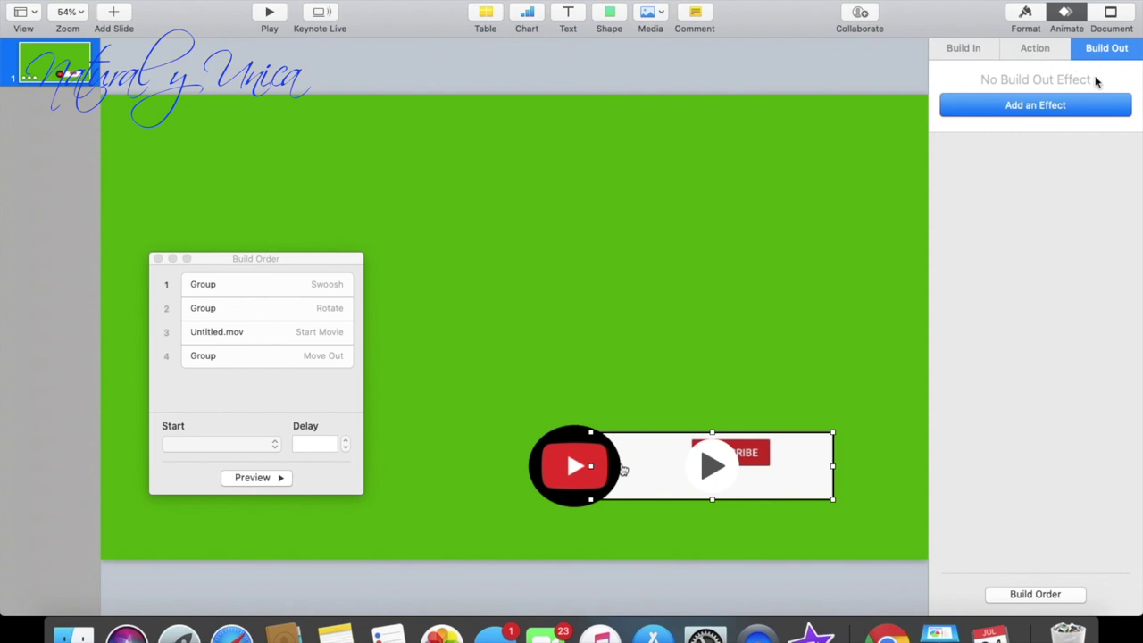
{"action": "left_click", "coordinate": [1055, 105]}
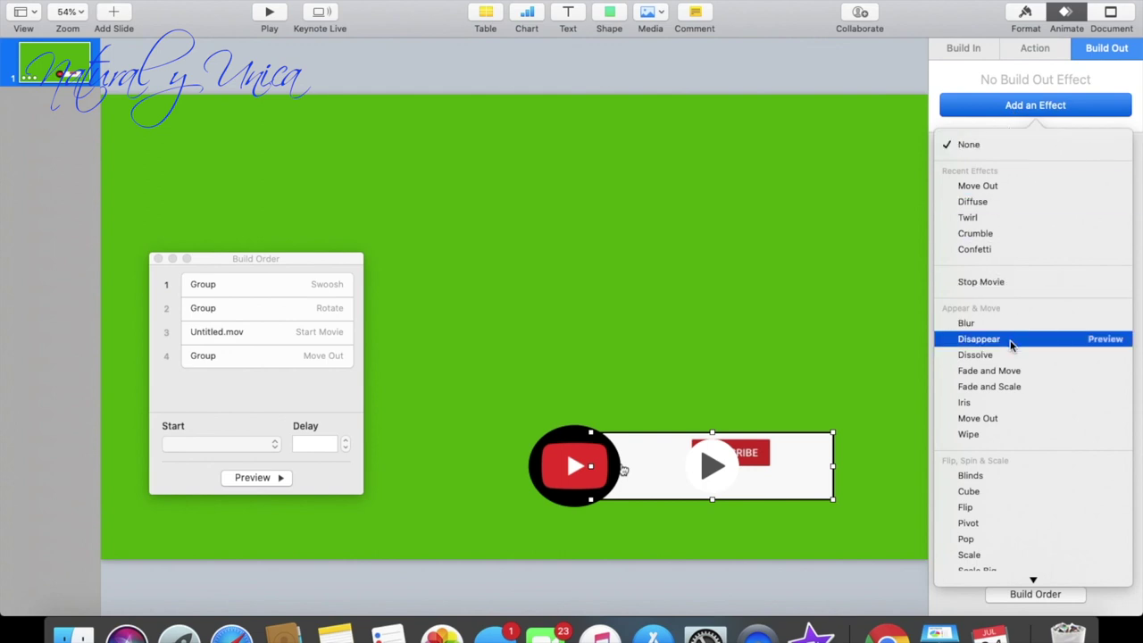
{"action": "left_click", "coordinate": [974, 435]}
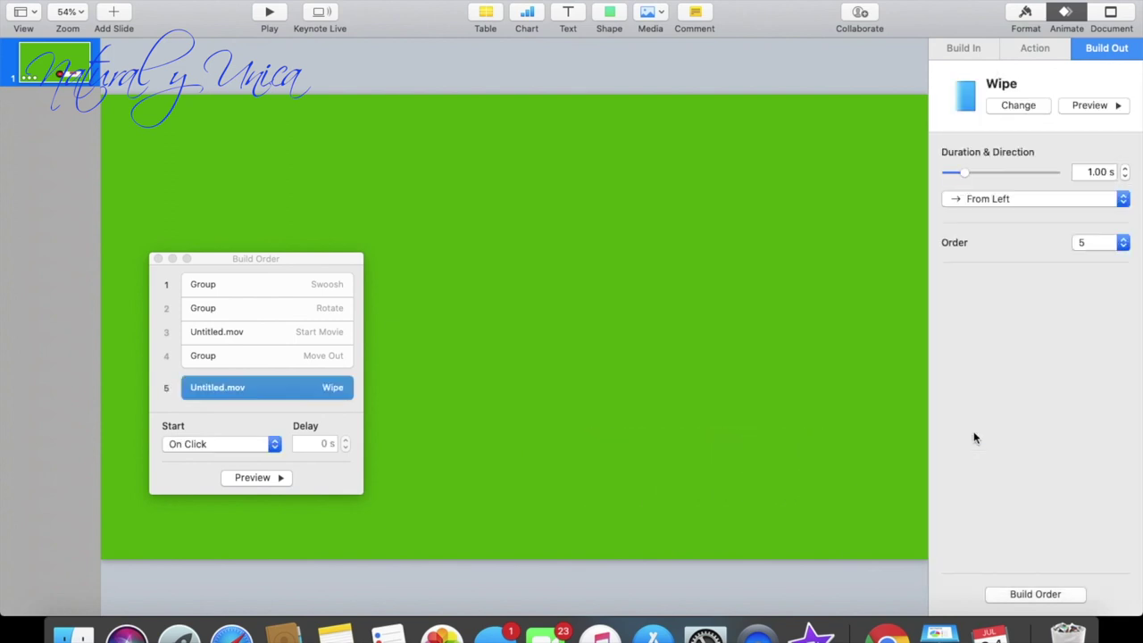
{"action": "left_click", "coordinate": [1019, 106]}
{"action": "scroll", "coordinate": [1010, 478], "scroll_direction": "down", "scroll_amount": 6}
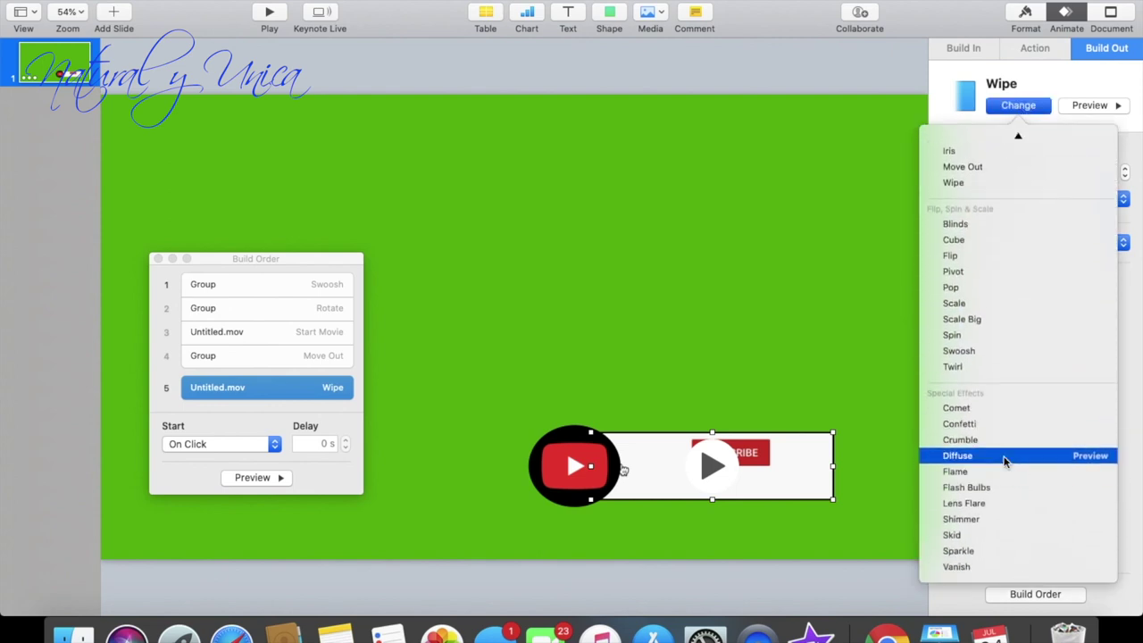
{"action": "left_click", "coordinate": [1004, 457]}
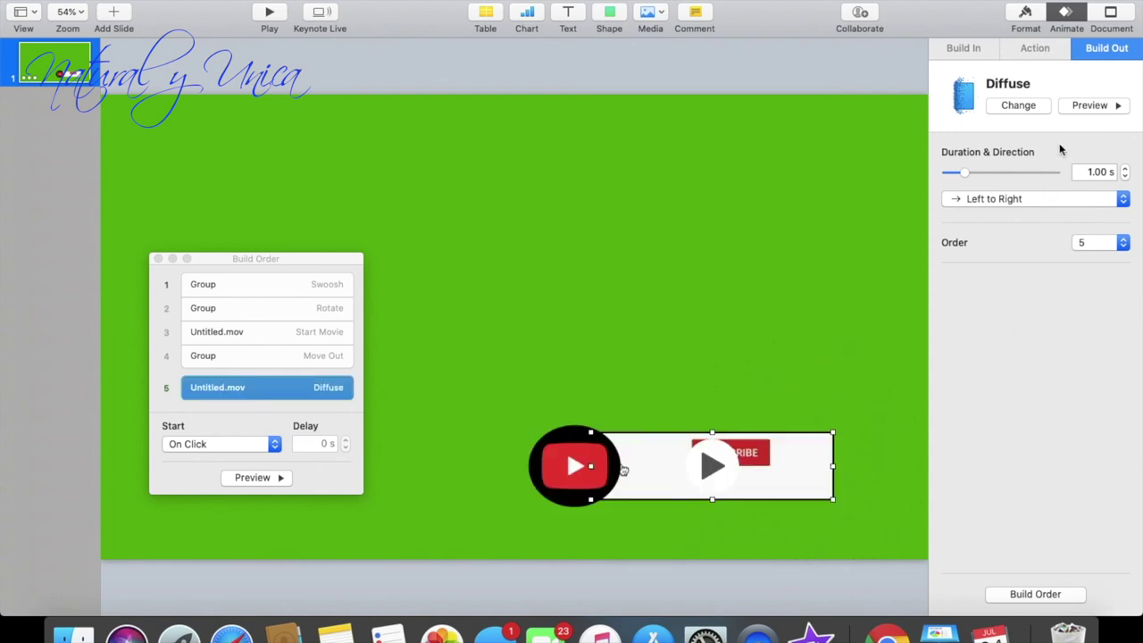
- Try Sparkle, Vanish, Blur and Spin as the movie's exit effect
{"action": "left_click", "coordinate": [1019, 106]}
{"action": "scroll", "coordinate": [1012, 432], "scroll_direction": "down", "scroll_amount": 5}
{"action": "scroll", "coordinate": [1011, 432], "scroll_direction": "down", "scroll_amount": 3}
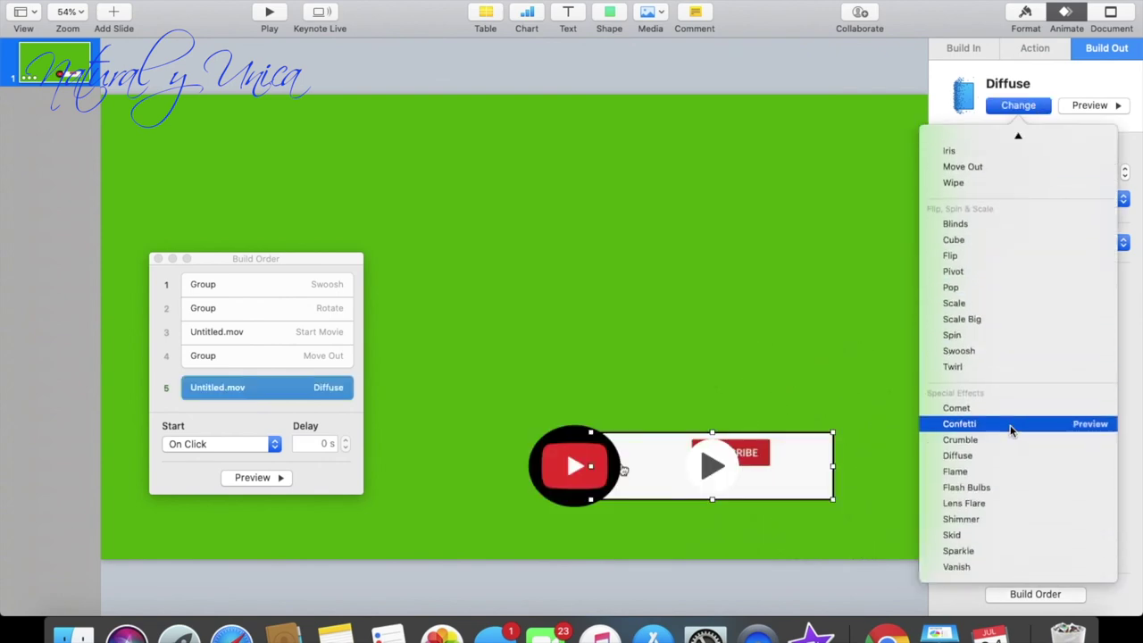
{"action": "left_click", "coordinate": [975, 552]}
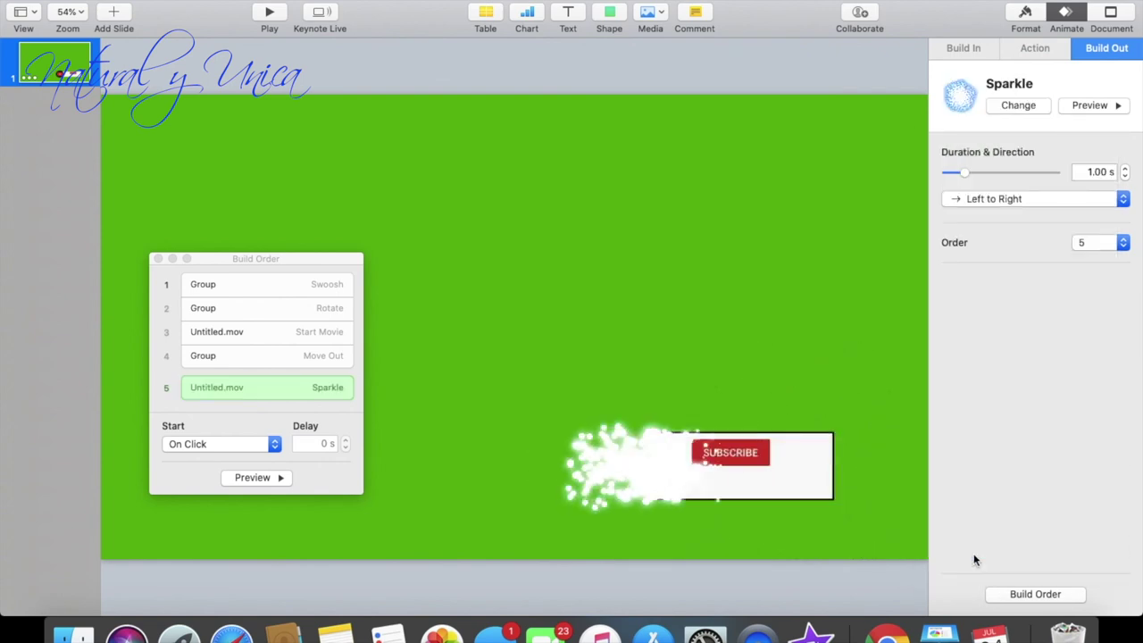
{"action": "left_click", "coordinate": [1036, 104]}
{"action": "scroll", "coordinate": [994, 500], "scroll_direction": "down", "scroll_amount": 10}
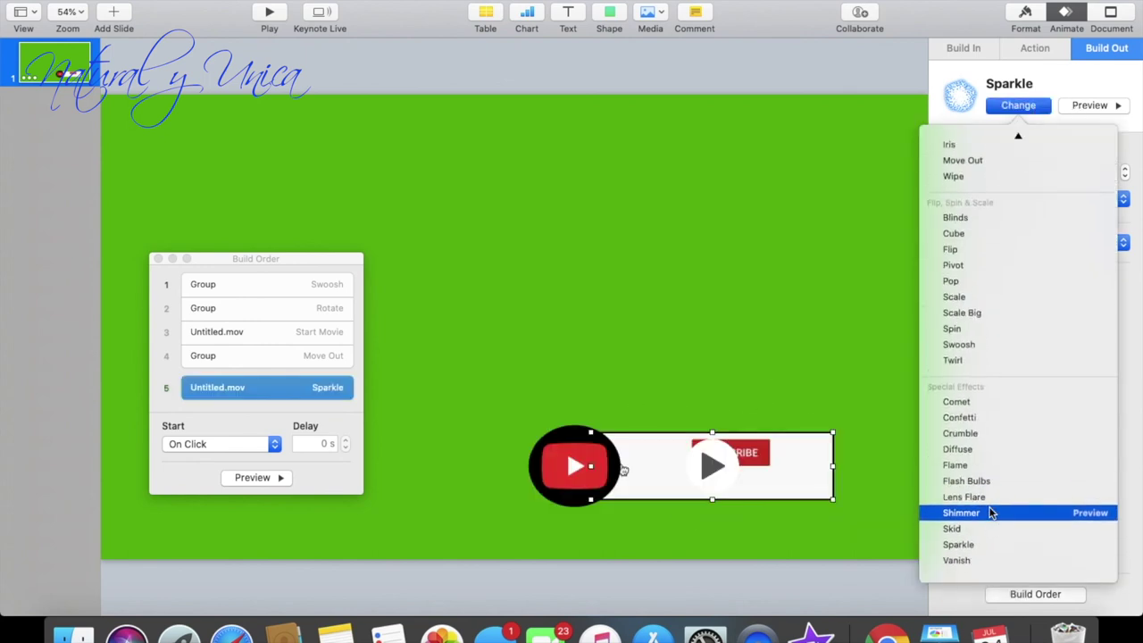
{"action": "left_click", "coordinate": [963, 561]}
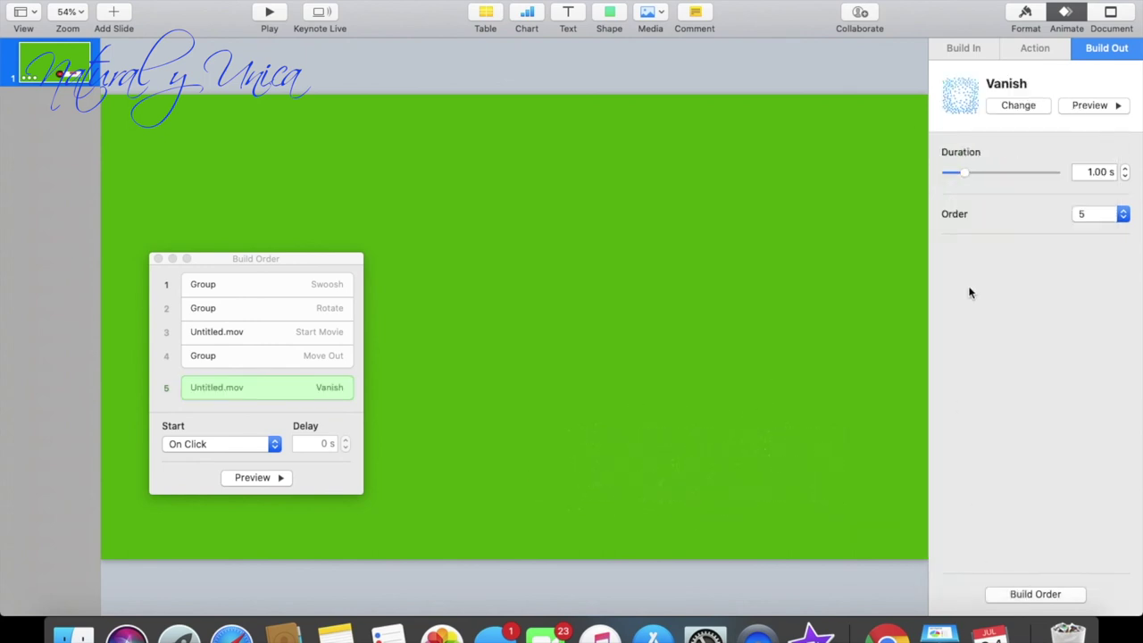
{"action": "left_click", "coordinate": [1020, 106]}
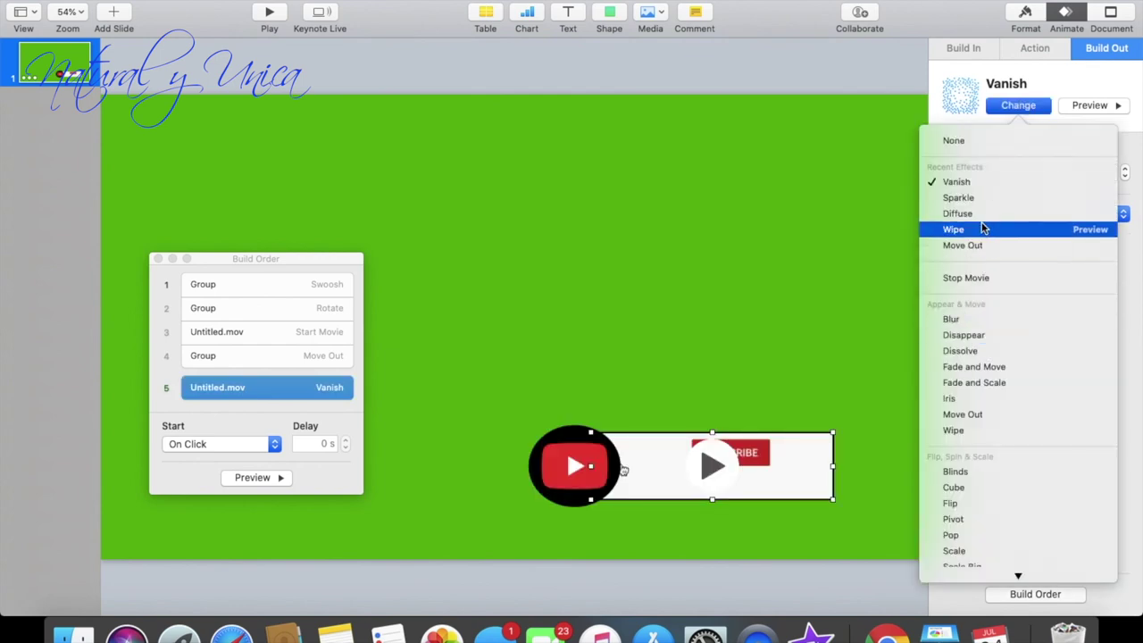
{"action": "left_click", "coordinate": [952, 318]}
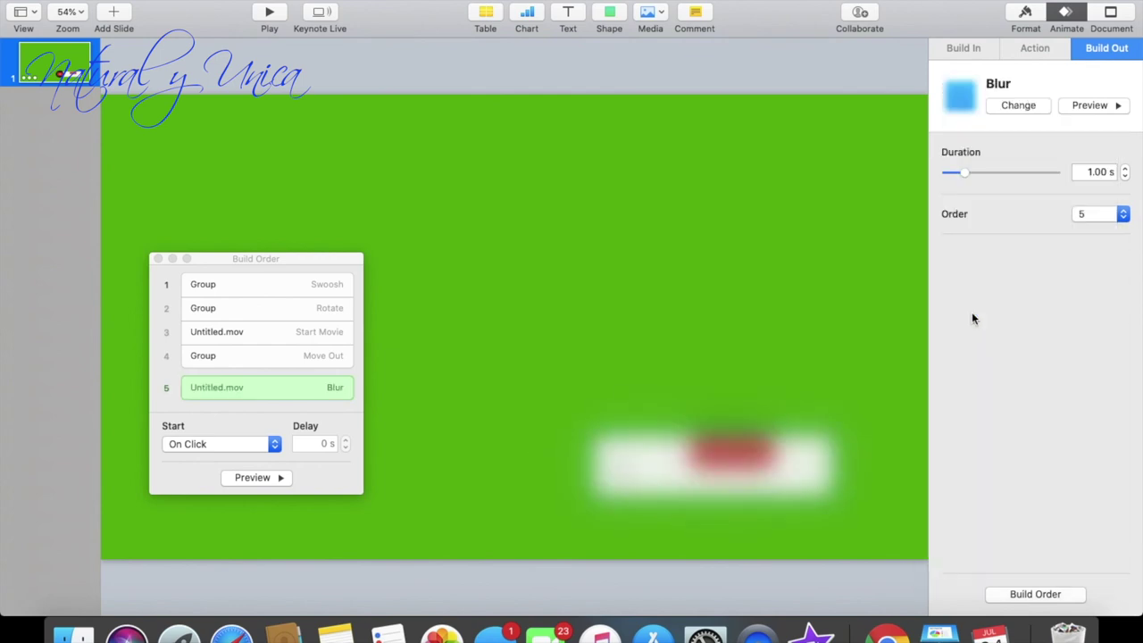
{"action": "left_click", "coordinate": [1008, 107]}
{"action": "scroll", "coordinate": [973, 456], "scroll_direction": "down", "scroll_amount": 5}
{"action": "scroll", "coordinate": [976, 458], "scroll_direction": "down", "scroll_amount": 2}
{"action": "left_click", "coordinate": [976, 386]}
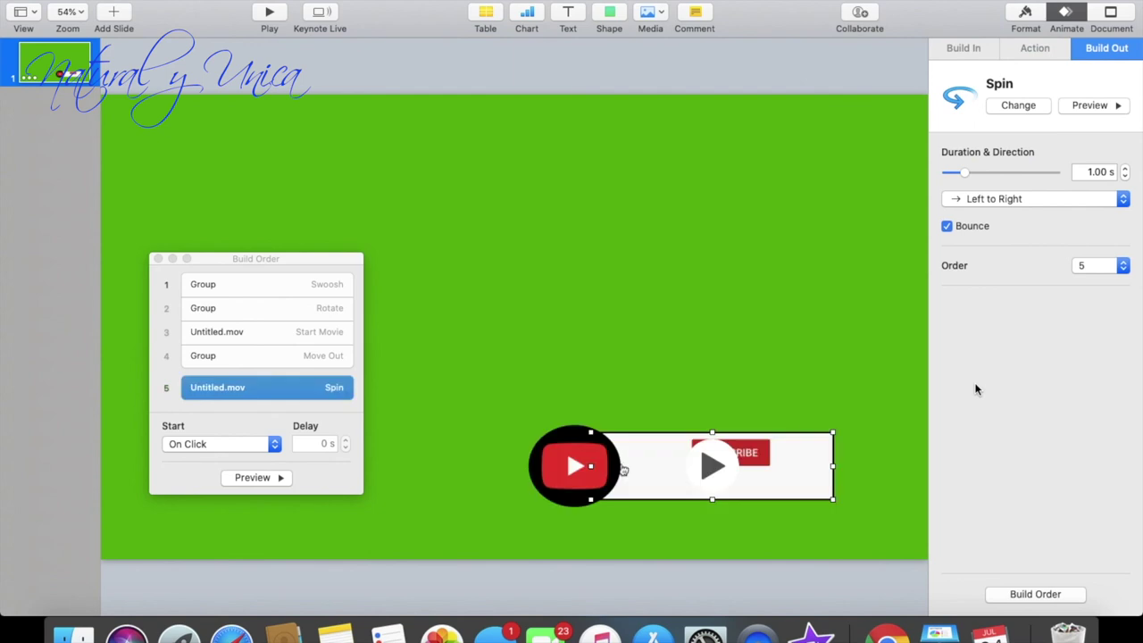
- Settle on Diffuse as the movie's build-out effect
{"action": "left_click", "coordinate": [1023, 107]}
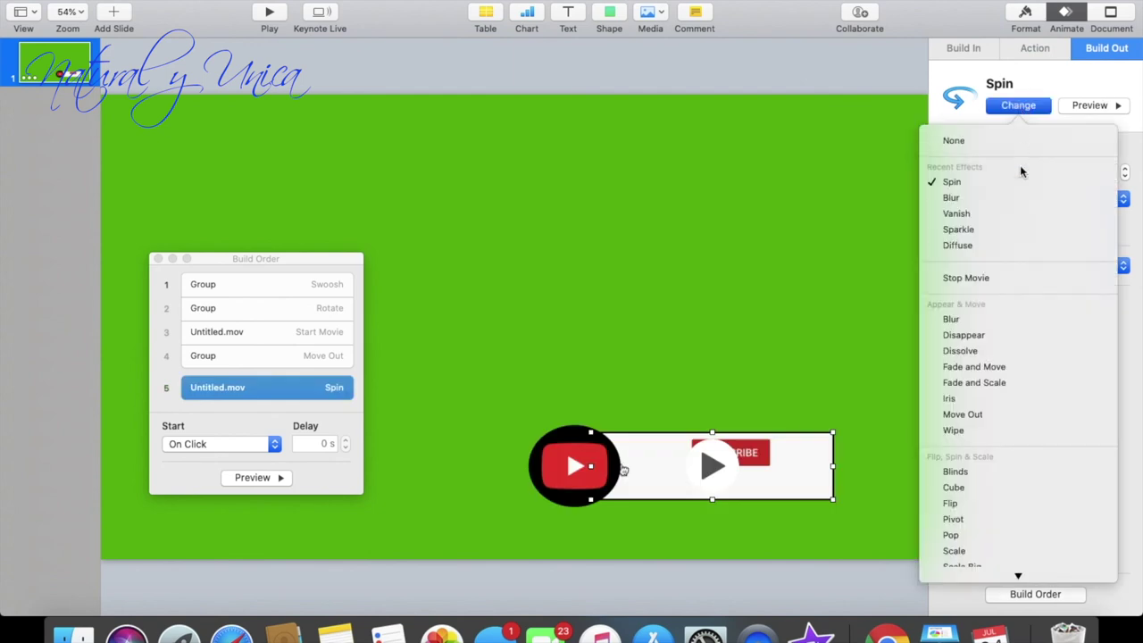
{"action": "scroll", "coordinate": [1018, 379], "scroll_direction": "down", "scroll_amount": 5}
{"action": "scroll", "coordinate": [1019, 379], "scroll_direction": "up", "scroll_amount": 5}
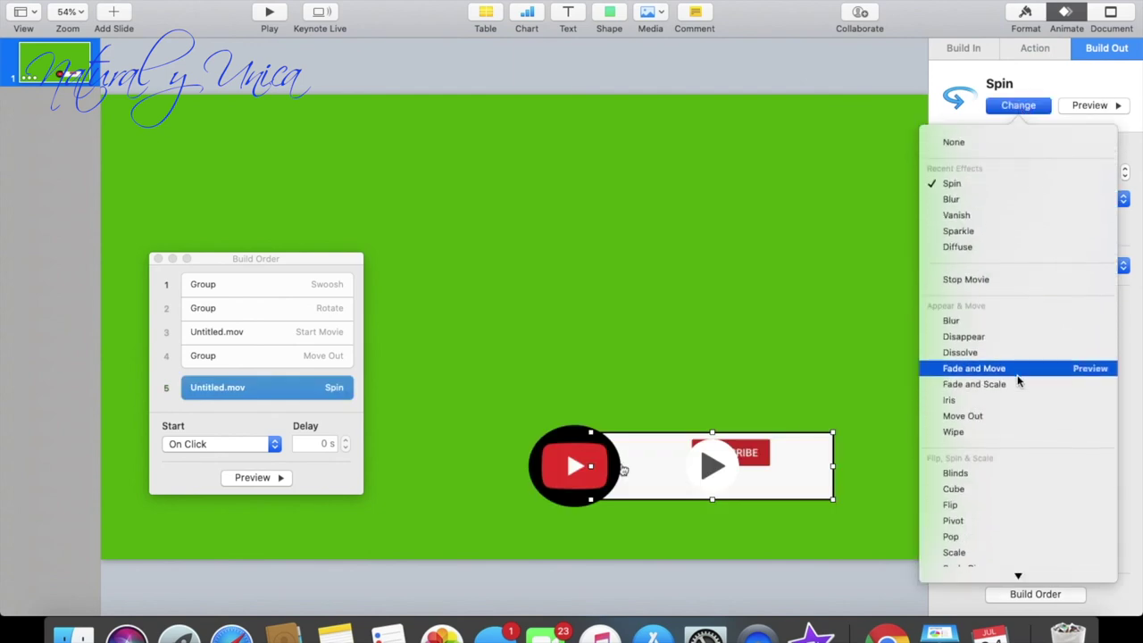
{"action": "left_click", "coordinate": [1001, 248]}
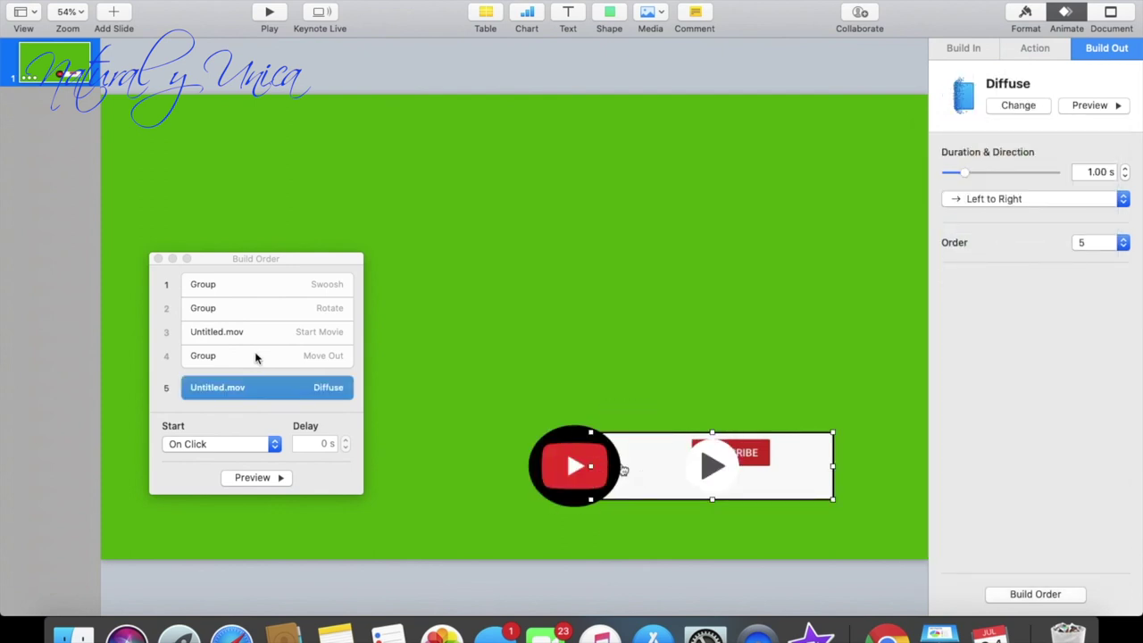
- Set build 5, the movie's Diffuse exit, to start After Build 4
{"action": "left_click", "coordinate": [266, 386]}
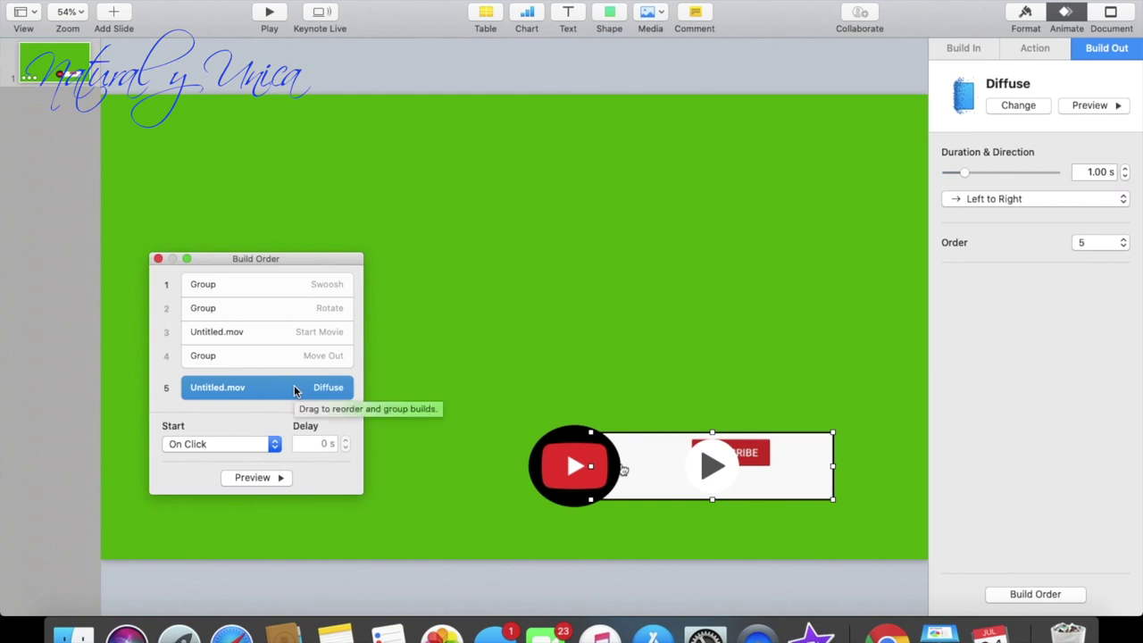
{"action": "left_click", "coordinate": [274, 444]}
{"action": "left_click", "coordinate": [252, 474]}
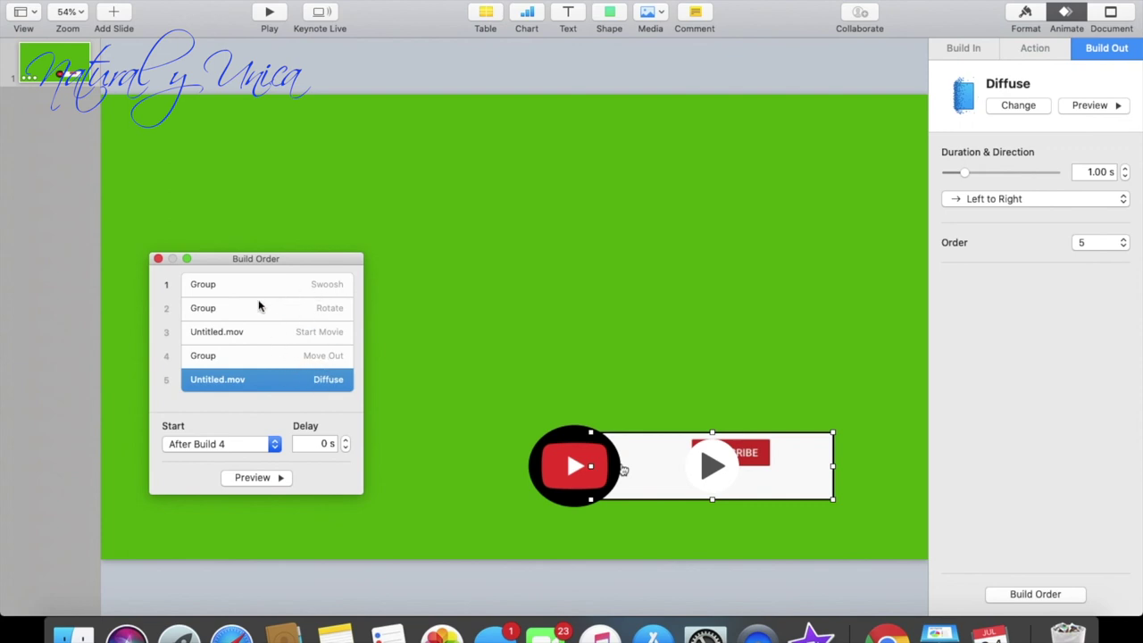
- Review the Move Out, Diffuse, Swoosh and Rotate builds, then preview the whole sequence
{"action": "left_click", "coordinate": [296, 361]}
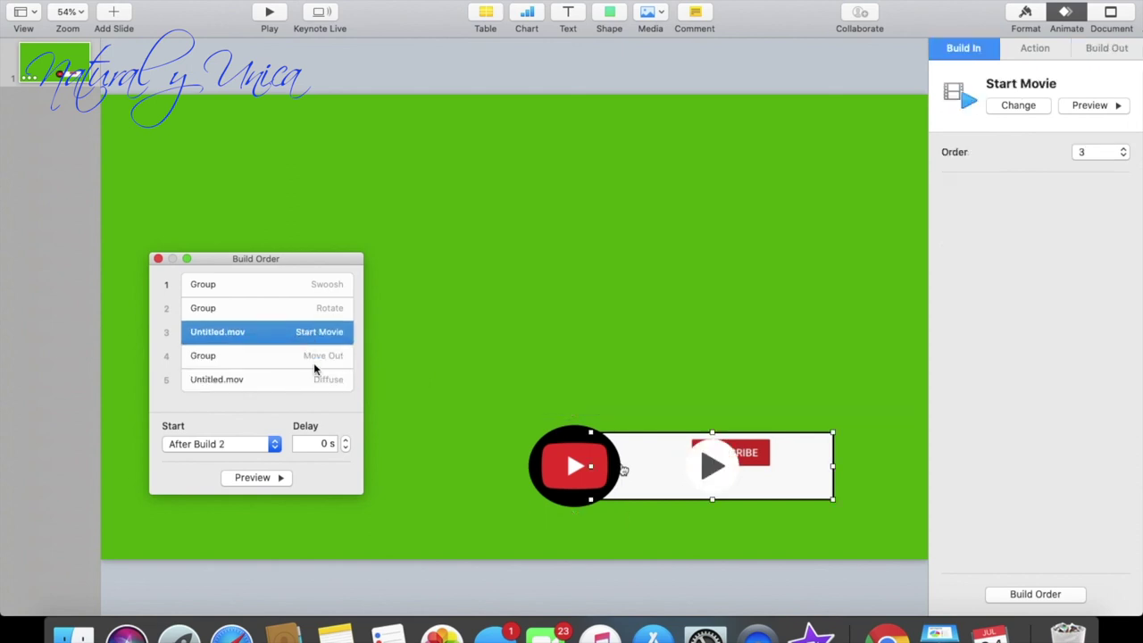
{"action": "left_click", "coordinate": [313, 363]}
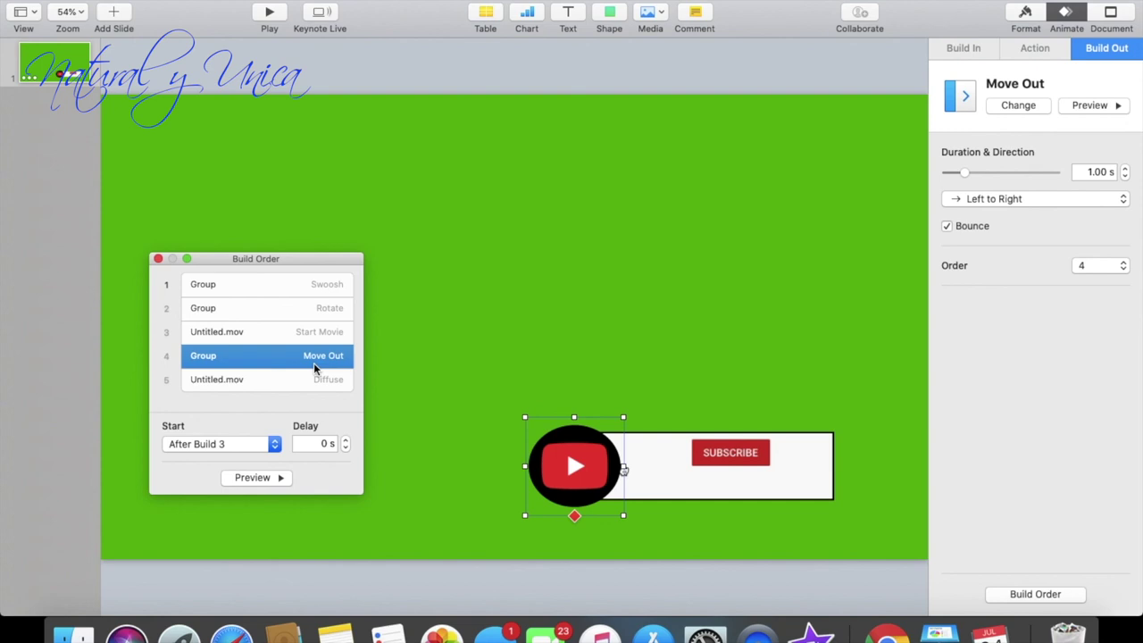
{"action": "left_click", "coordinate": [317, 377]}
{"action": "left_click", "coordinate": [319, 360]}
{"action": "left_click", "coordinate": [329, 409]}
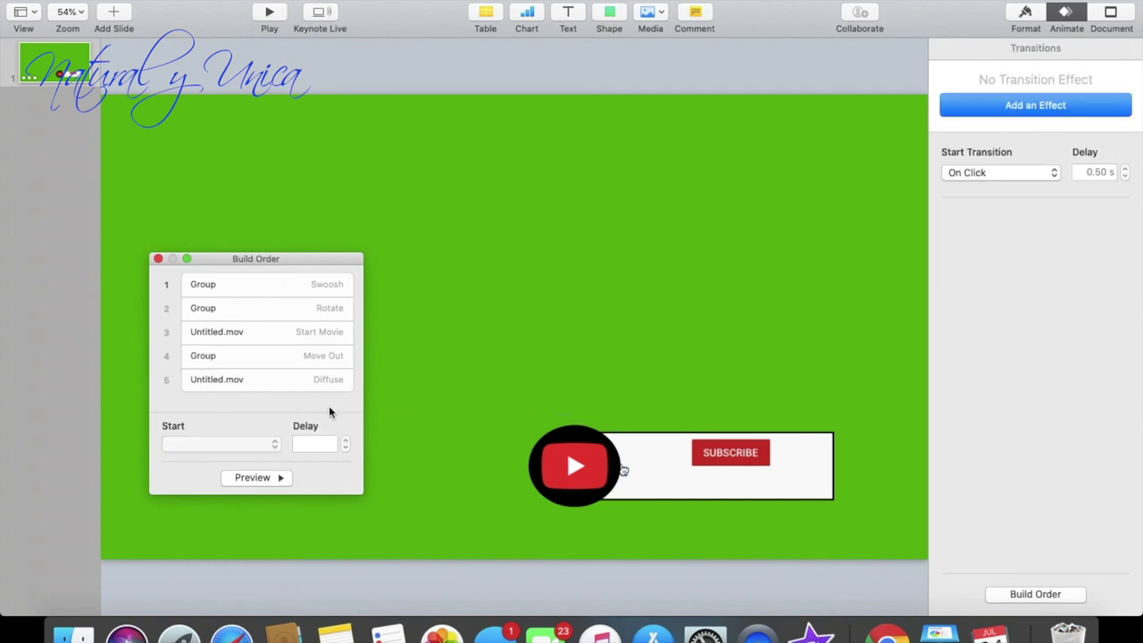
{"action": "left_click", "coordinate": [326, 288]}
{"action": "left_click", "coordinate": [326, 308]}
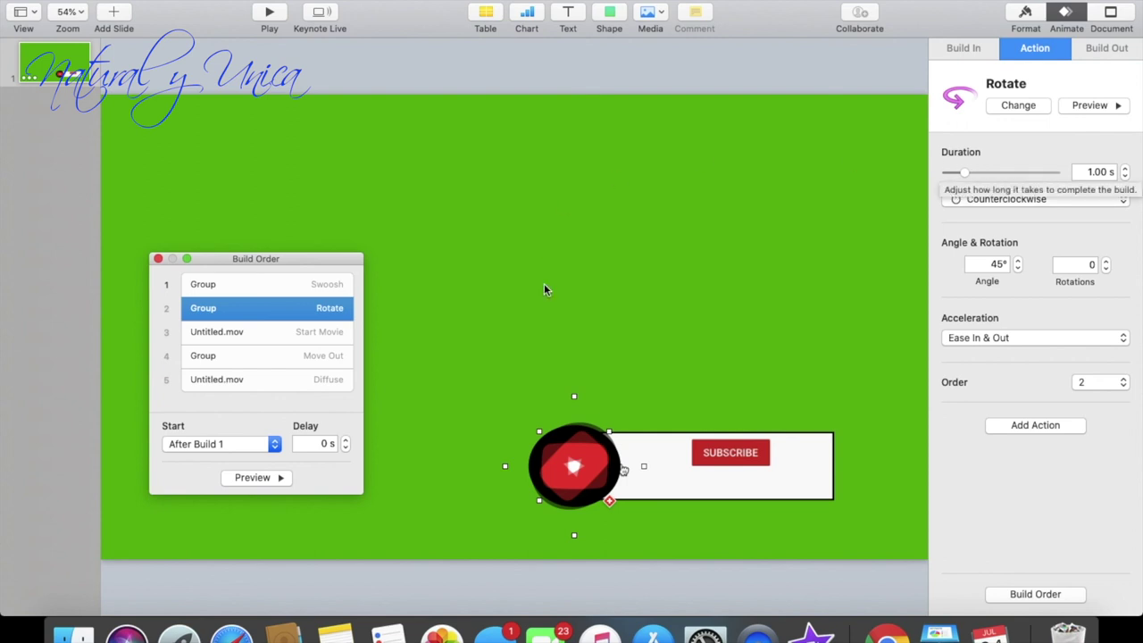
{"action": "left_click", "coordinate": [276, 477]}
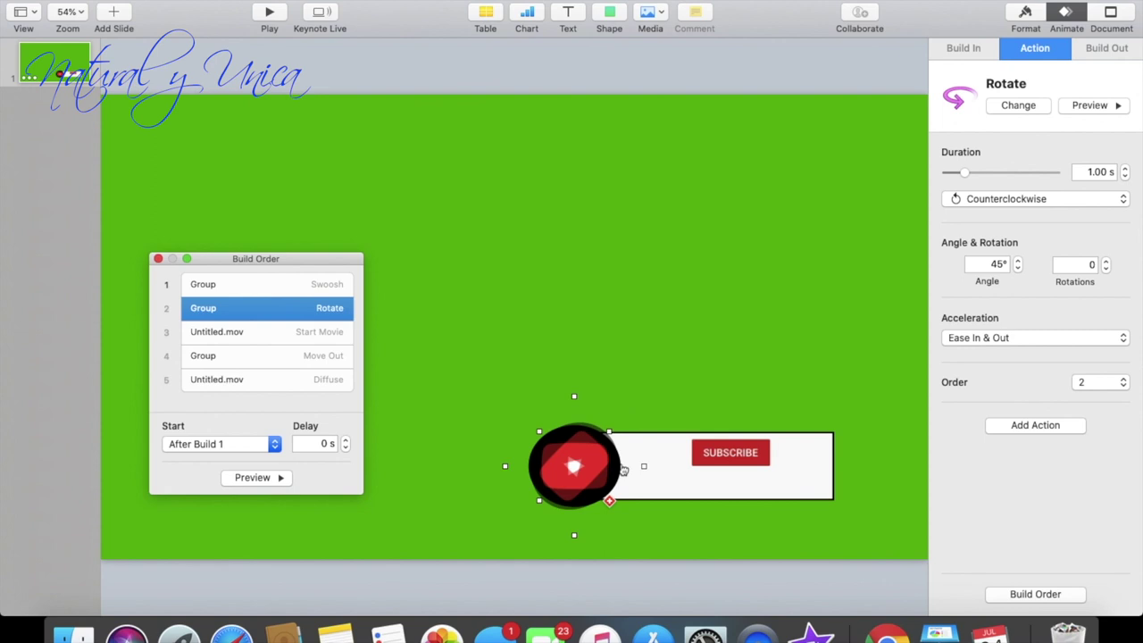
{"action": "left_click", "coordinate": [117, 0]}
- Export the slide as a movie named 'Untitled 3' to the Desktop
{"action": "mouse_move", "coordinate": [143, 139]}
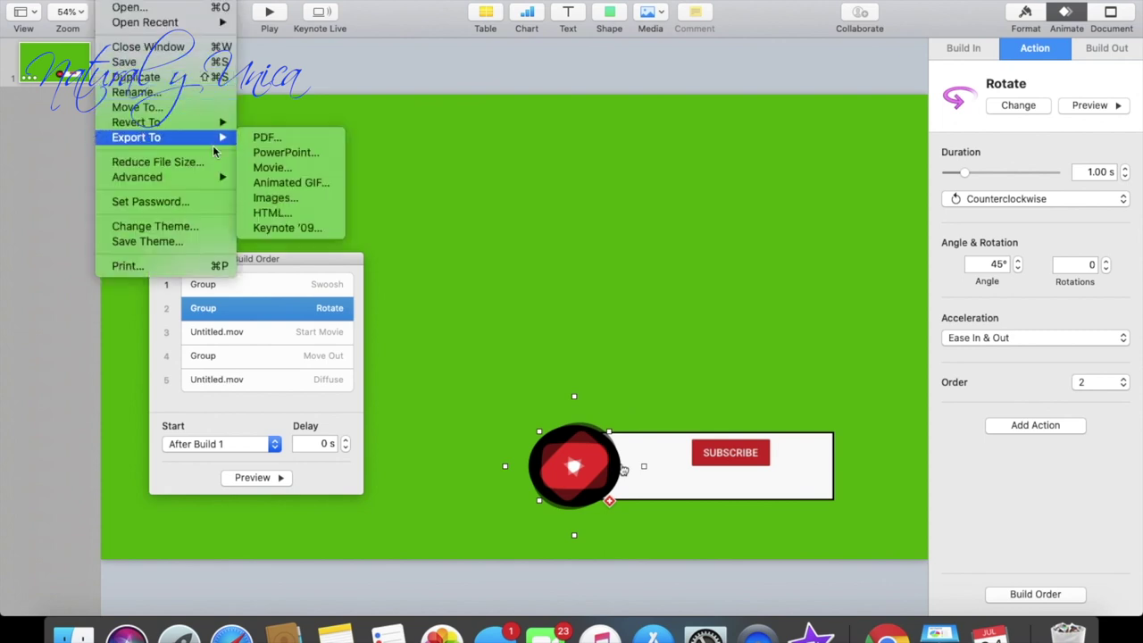
{"action": "left_click", "coordinate": [474, 151]}
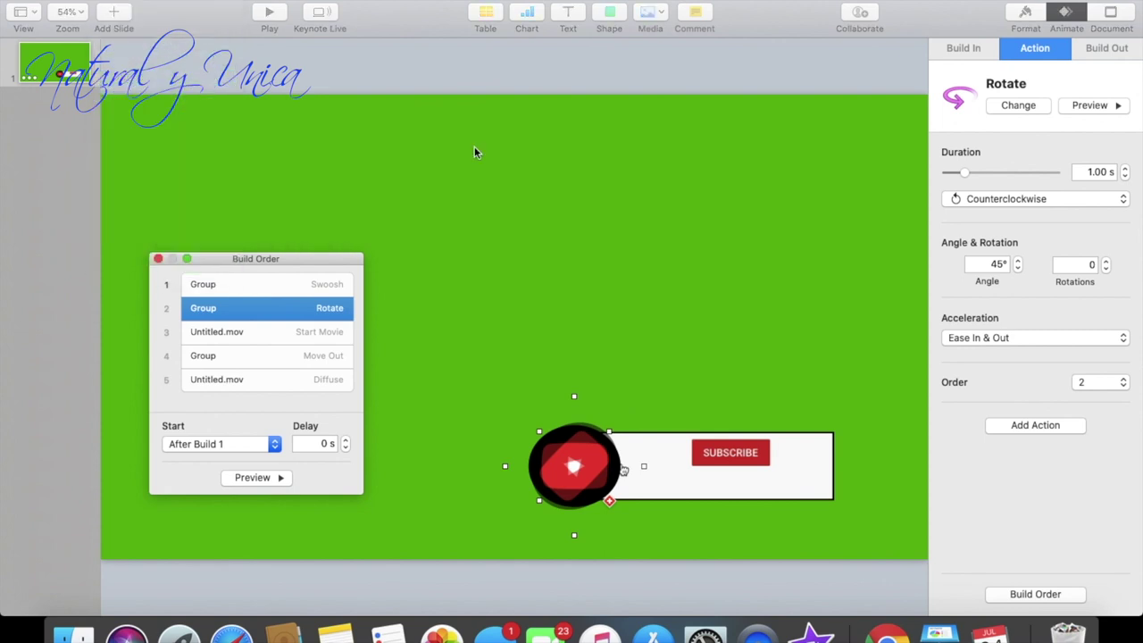
{"action": "left_click", "coordinate": [768, 346]}
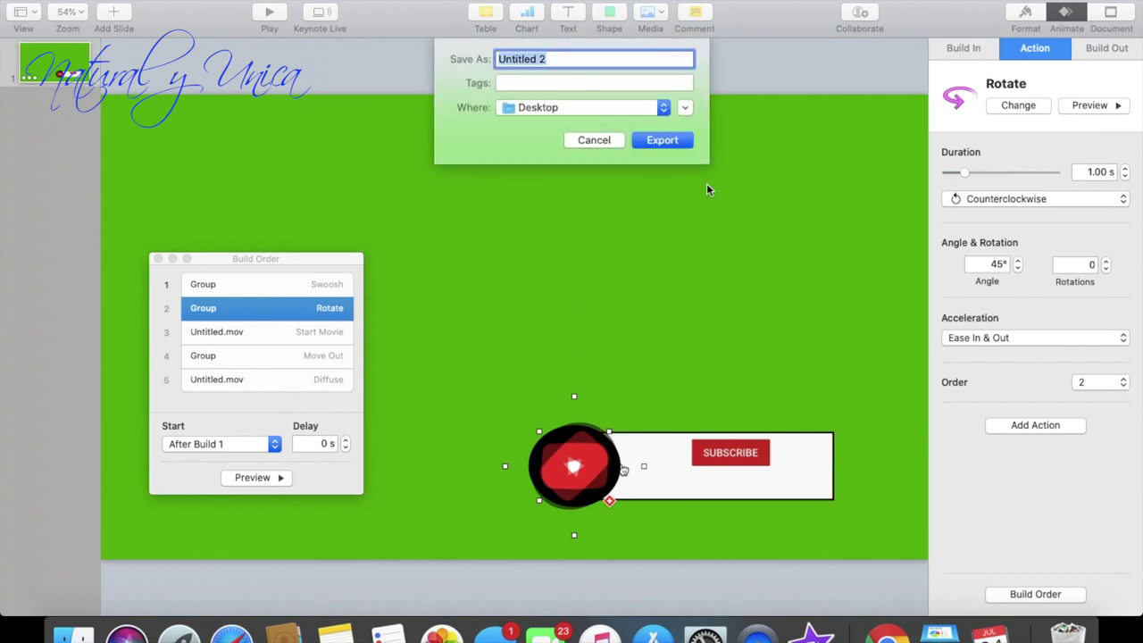
{"action": "left_click", "coordinate": [553, 58]}
{"action": "type", "text": "3"}
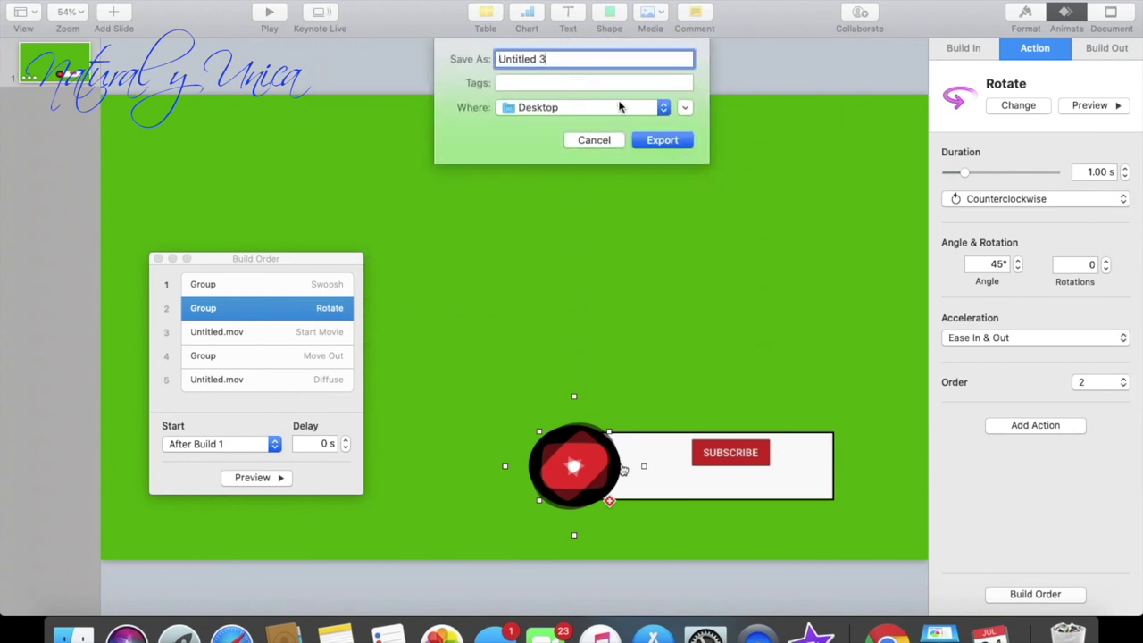
{"action": "left_click", "coordinate": [646, 146]}
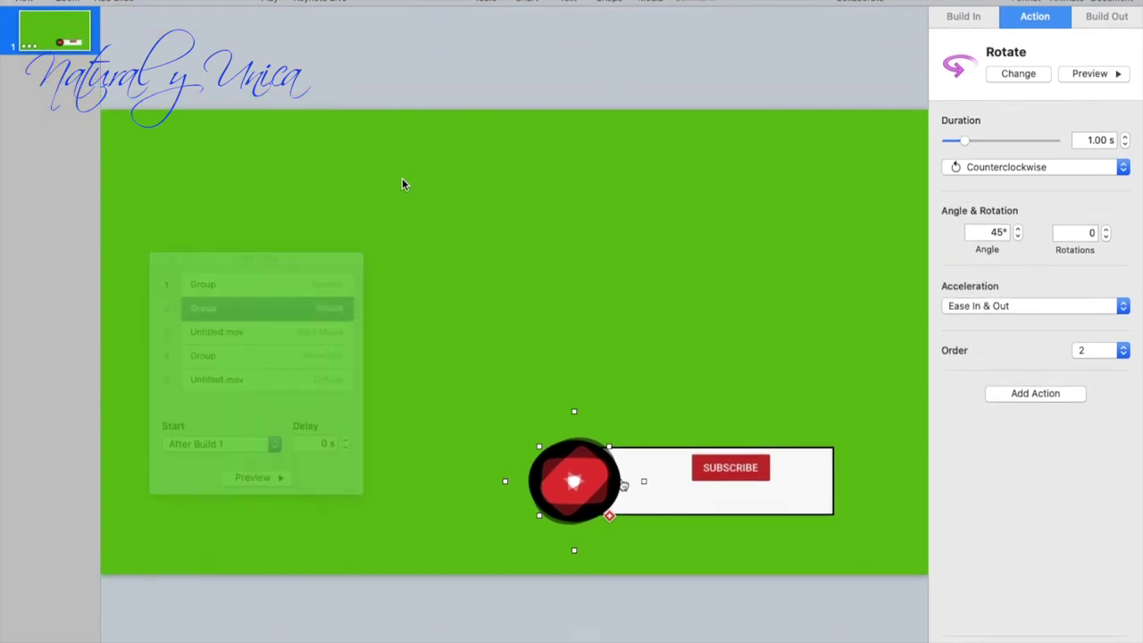
- Open Untitled 3 from the Desktop in QuickTime and play it through, replaying it
{"action": "key", "text": "super+h"}
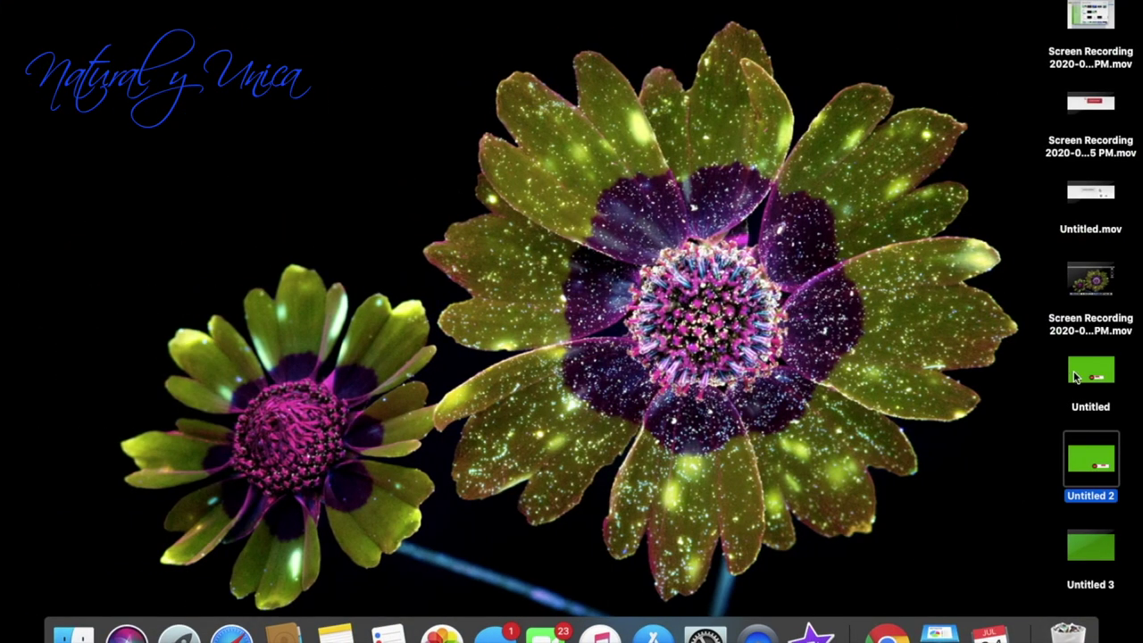
{"action": "left_click", "coordinate": [1078, 558]}
{"action": "double_click", "coordinate": [1078, 558]}
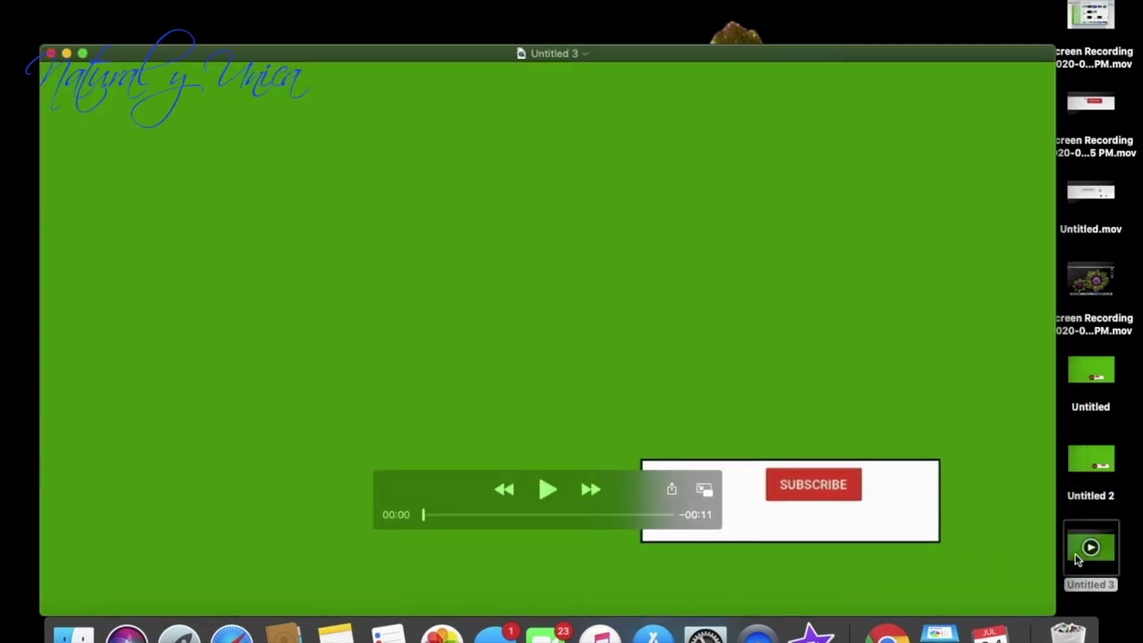
{"action": "left_click", "coordinate": [547, 490]}
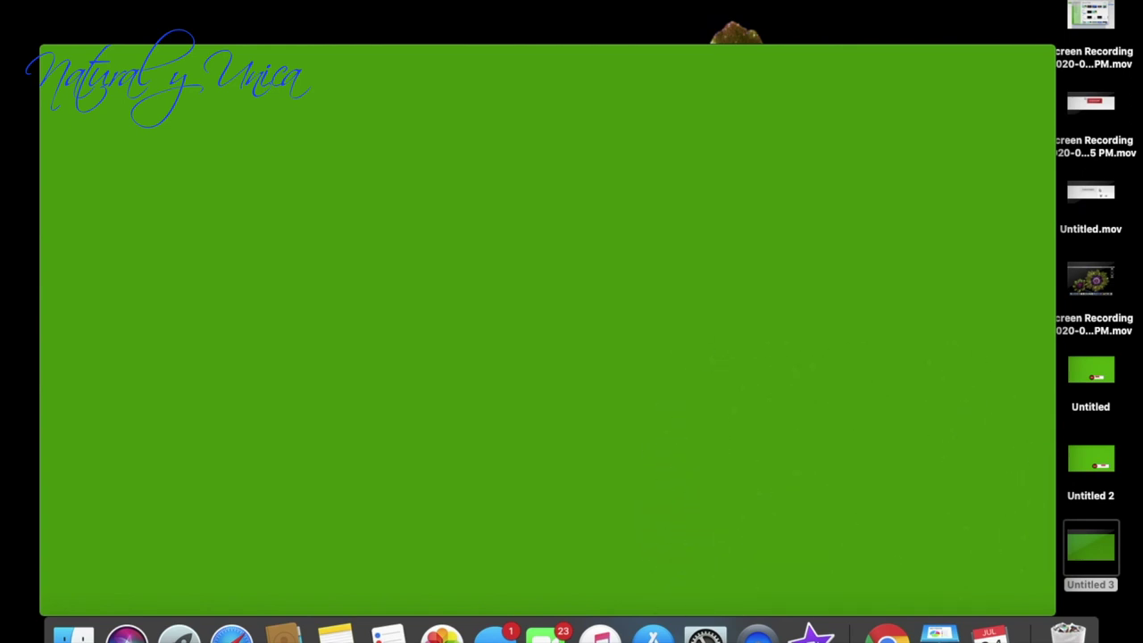
{"action": "mouse_move", "coordinate": [185, 446]}
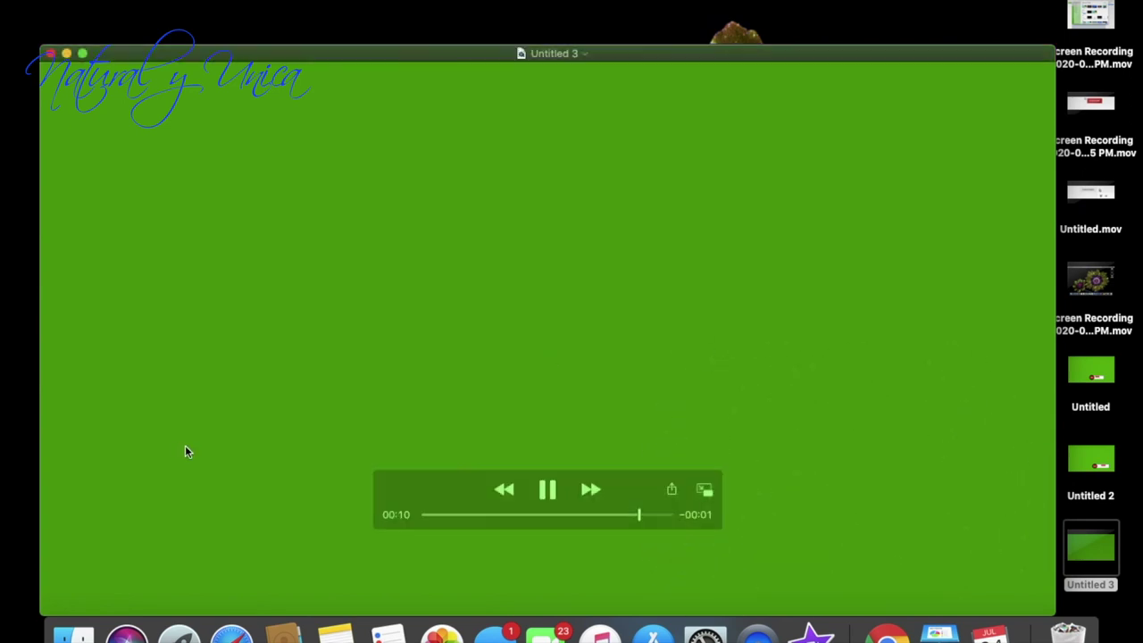
{"action": "left_click", "coordinate": [547, 491]}
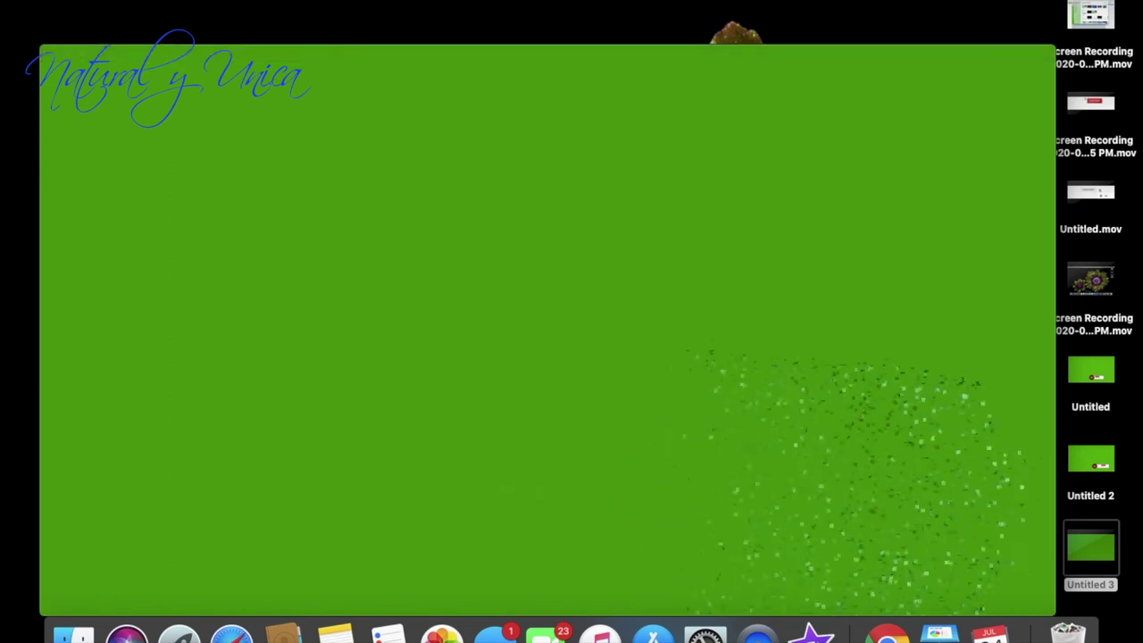
{"action": "mouse_move", "coordinate": [521, 592]}
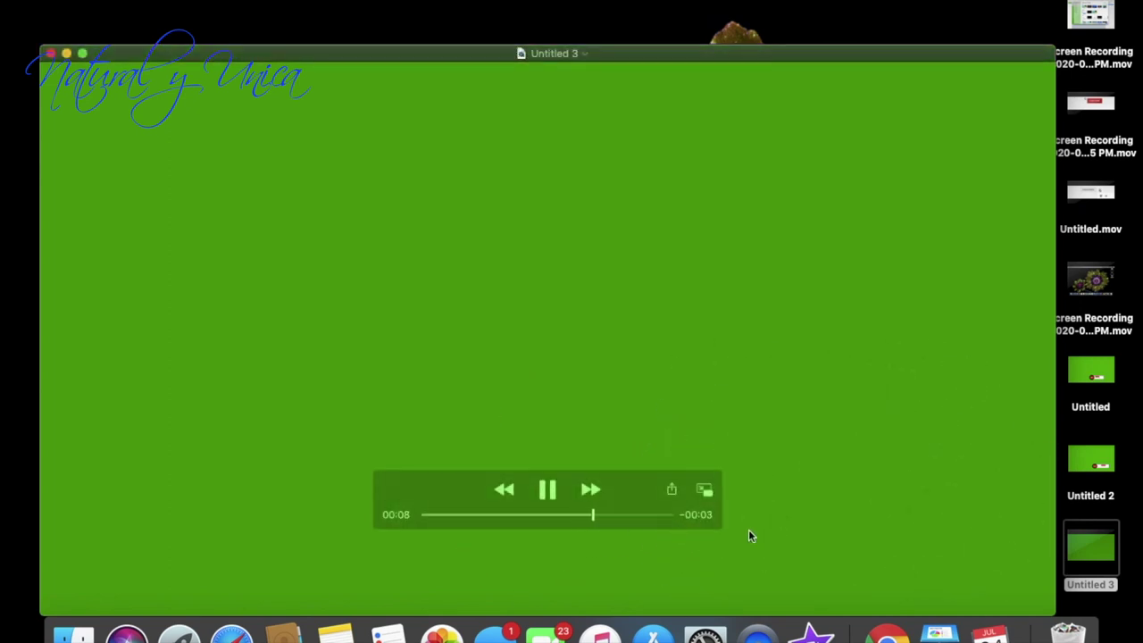
{"action": "key", "text": "space"}
{"action": "left_click", "coordinate": [547, 489]}
{"action": "left_click", "coordinate": [548, 488]}
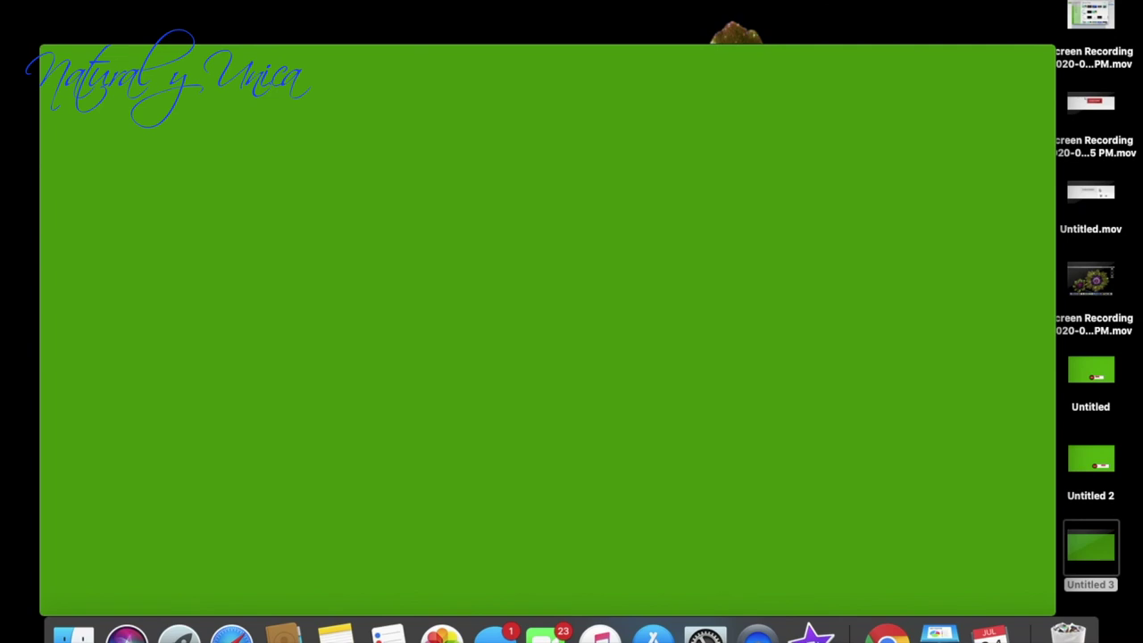
- Close the movie window and move Untitled 3 to the Trash
{"action": "left_click", "coordinate": [52, 59]}
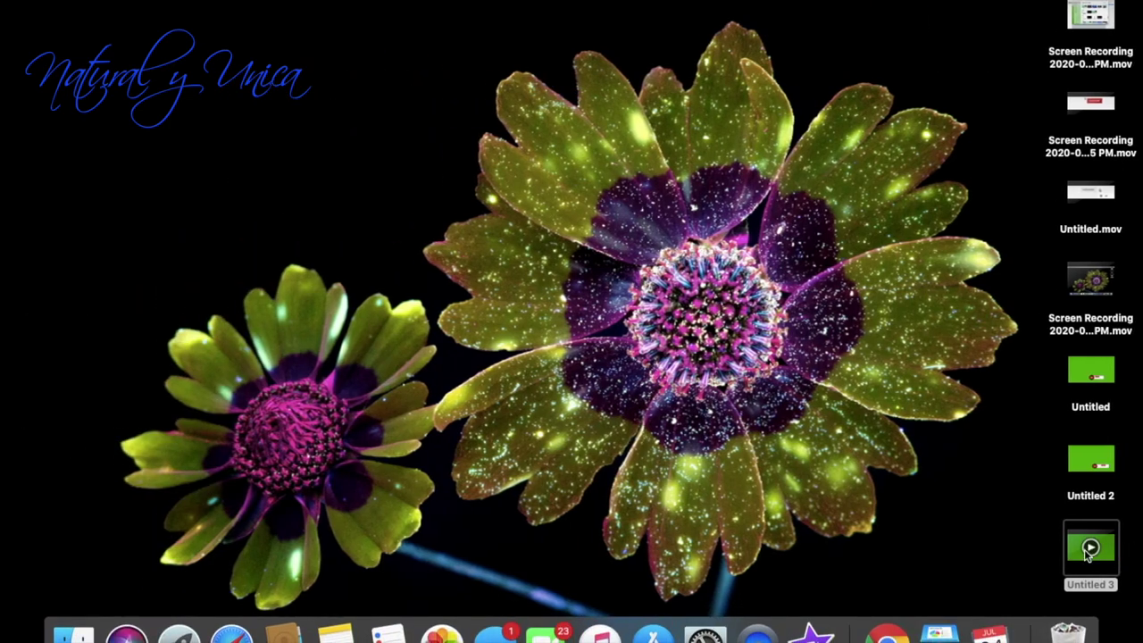
{"action": "left_click", "coordinate": [1090, 552]}
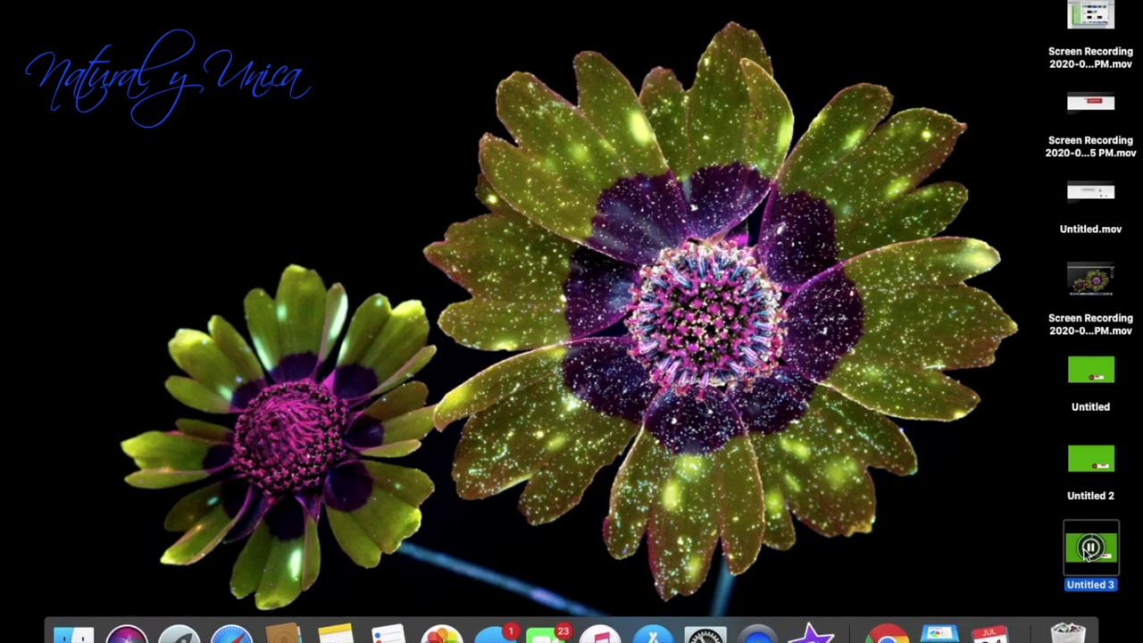
{"action": "right_click", "coordinate": [1090, 552]}
{"action": "left_click", "coordinate": [973, 293]}
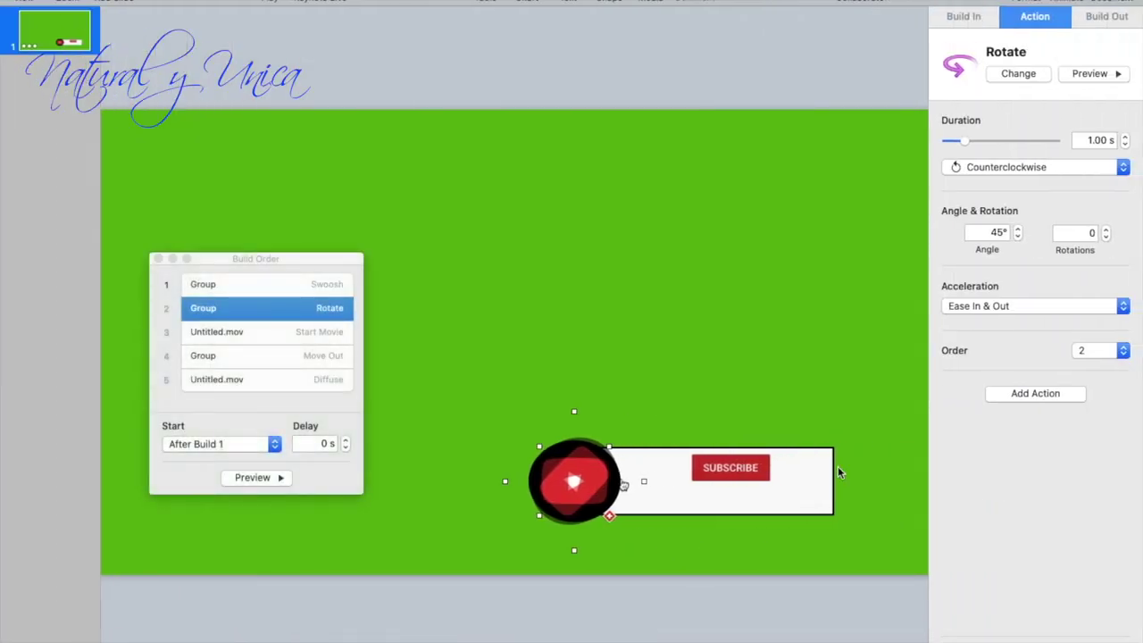
- Check the Swoosh, Rotate, Start Movie and Move Out builds, then close and reopen Build Order
{"action": "left_click", "coordinate": [639, 366]}
{"action": "left_click", "coordinate": [328, 292]}
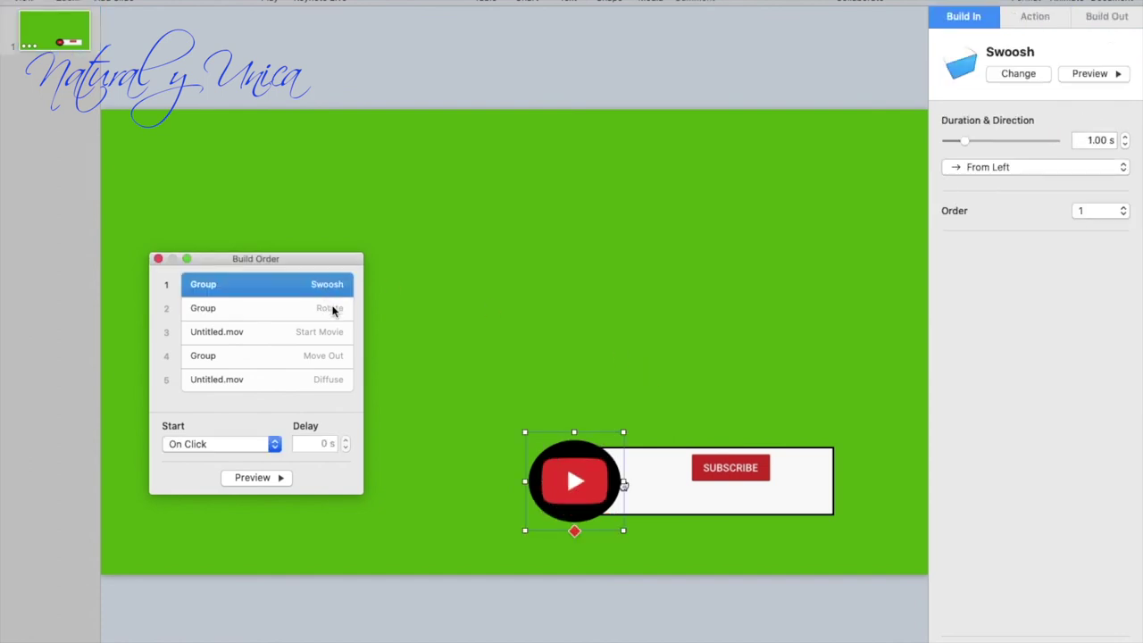
{"action": "left_click", "coordinate": [333, 308]}
{"action": "left_click", "coordinate": [330, 333]}
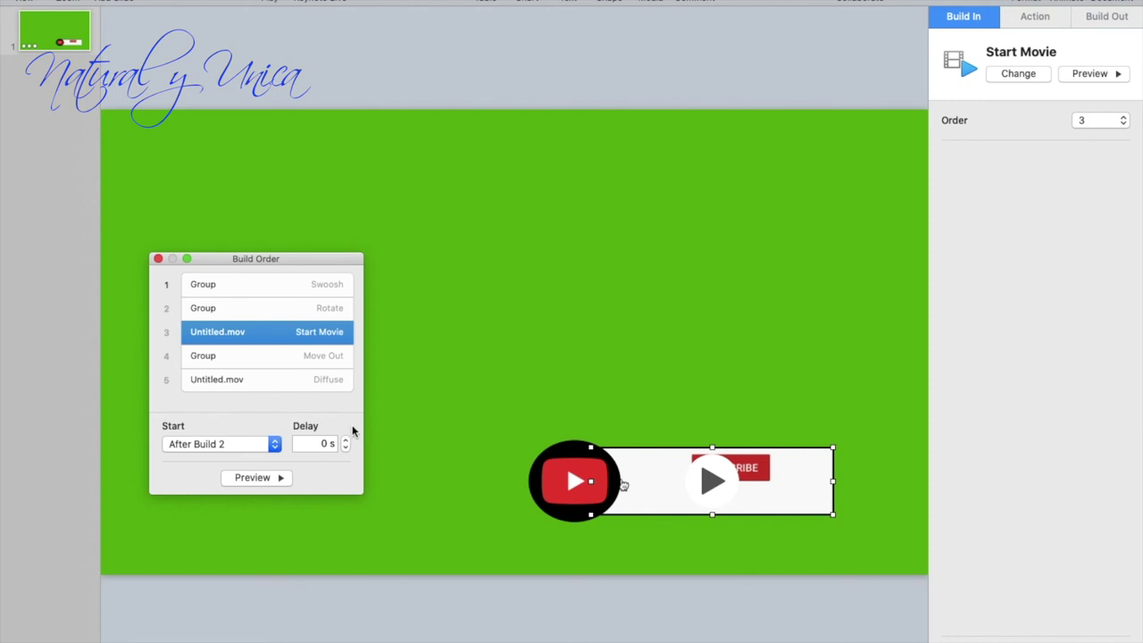
{"action": "left_click", "coordinate": [320, 358]}
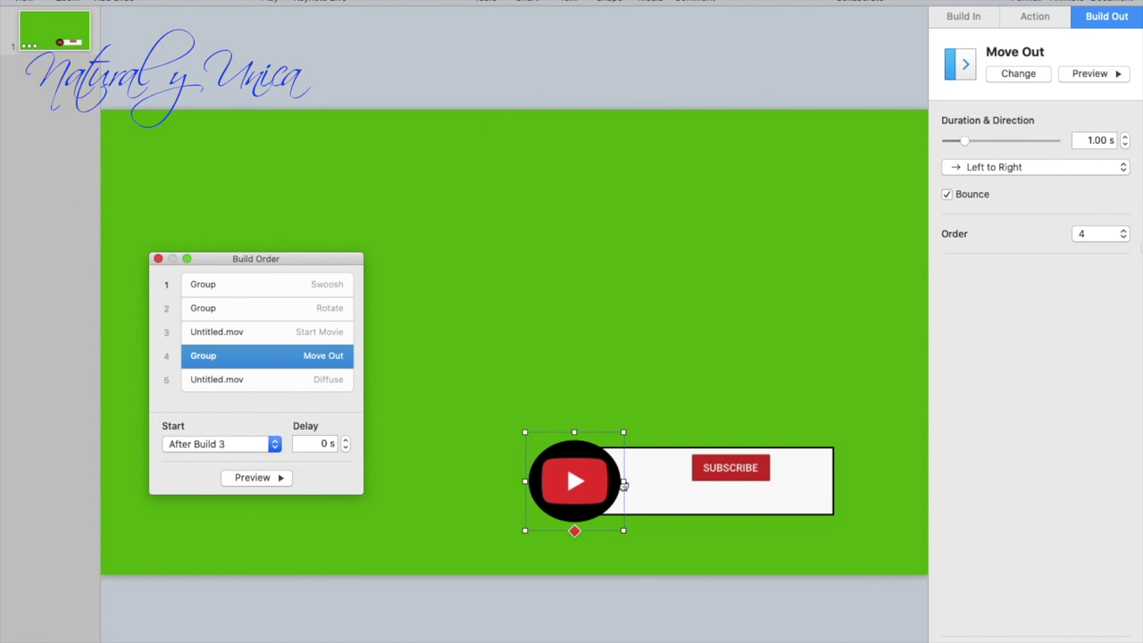
{"action": "key", "text": "Escape"}
{"action": "key", "text": "super+alt+b"}
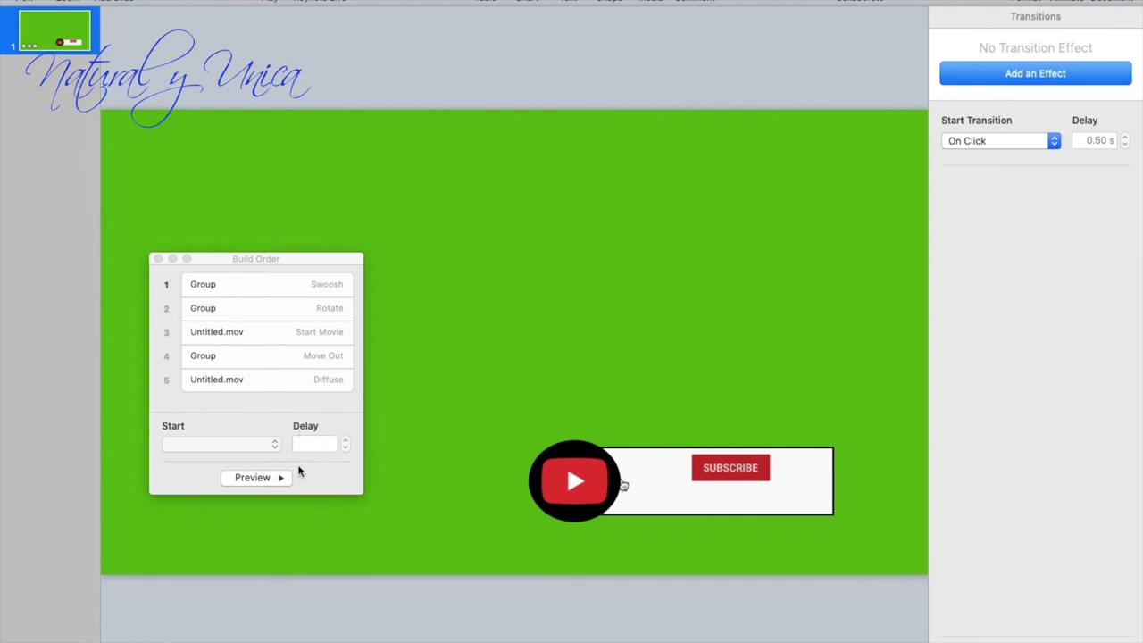
- Give the group's Move Out build a 3.00 s delay
{"action": "left_click", "coordinate": [325, 361]}
{"action": "left_click", "coordinate": [345, 440]}
{"action": "left_click", "coordinate": [345, 440]}
{"action": "left_click", "coordinate": [346, 440]}
{"action": "left_click", "coordinate": [346, 441]}
{"action": "left_click", "coordinate": [346, 441]}
{"action": "left_click", "coordinate": [346, 440]}
{"action": "left_click", "coordinate": [346, 440]}
{"action": "left_click", "coordinate": [348, 451]}
- Give the movie's Diffuse build a 3.25 s delay and preview the timing
{"action": "left_click", "coordinate": [338, 386]}
{"action": "left_click", "coordinate": [346, 440]}
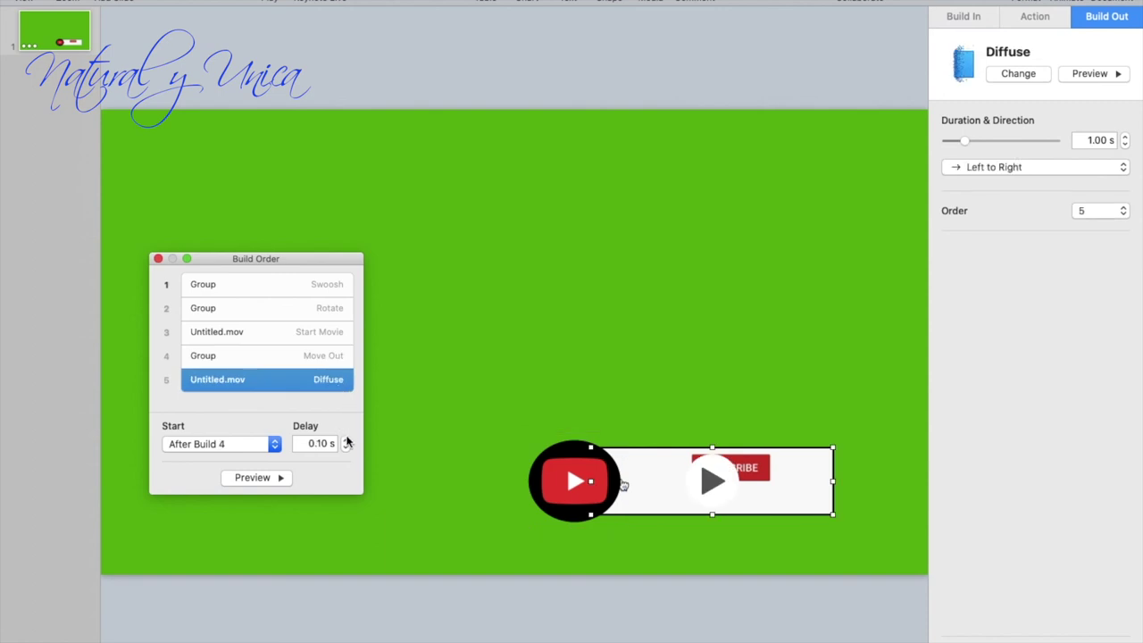
{"action": "left_click", "coordinate": [346, 440]}
{"action": "left_click", "coordinate": [346, 440]}
{"action": "left_click", "coordinate": [346, 450]}
{"action": "left_click", "coordinate": [265, 478]}
{"action": "left_click", "coordinate": [319, 361]}
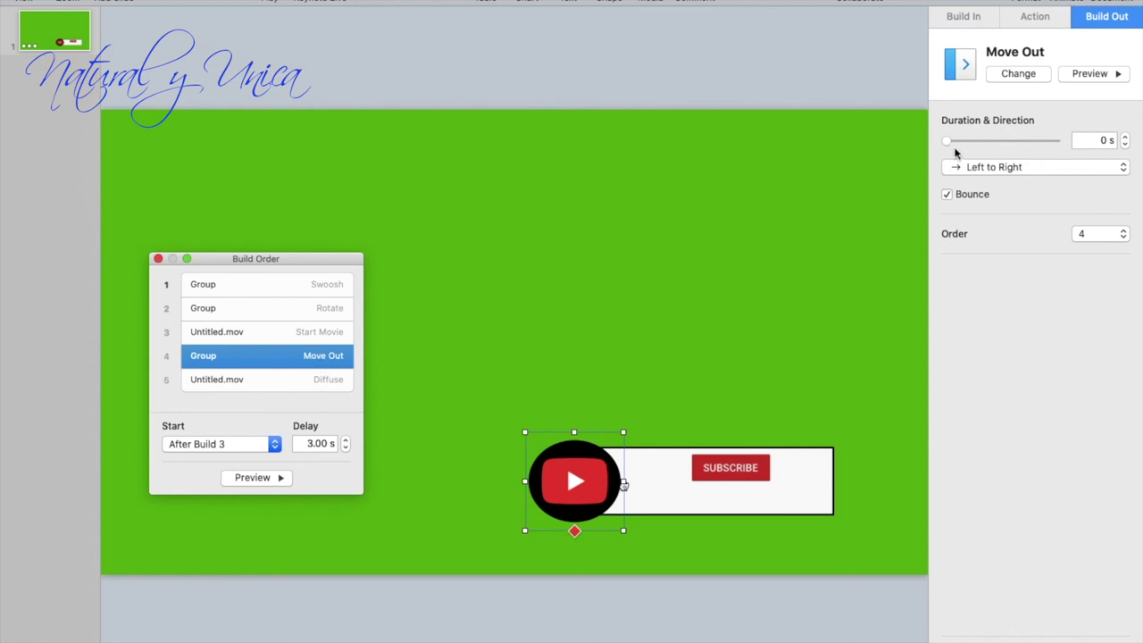
- Set the logo's Move Out duration to 5.00 s, then preview from the Diffuse build
{"action": "left_click", "coordinate": [1126, 137]}
{"action": "left_click", "coordinate": [1127, 137]}
{"action": "left_click", "coordinate": [1127, 136]}
{"action": "left_click", "coordinate": [1126, 137]}
{"action": "left_click", "coordinate": [1127, 137]}
{"action": "left_click", "coordinate": [1127, 137]}
{"action": "left_click", "coordinate": [1126, 137]}
{"action": "left_click", "coordinate": [1127, 137]}
{"action": "left_click", "coordinate": [1126, 137]}
{"action": "left_click", "coordinate": [1126, 145]}
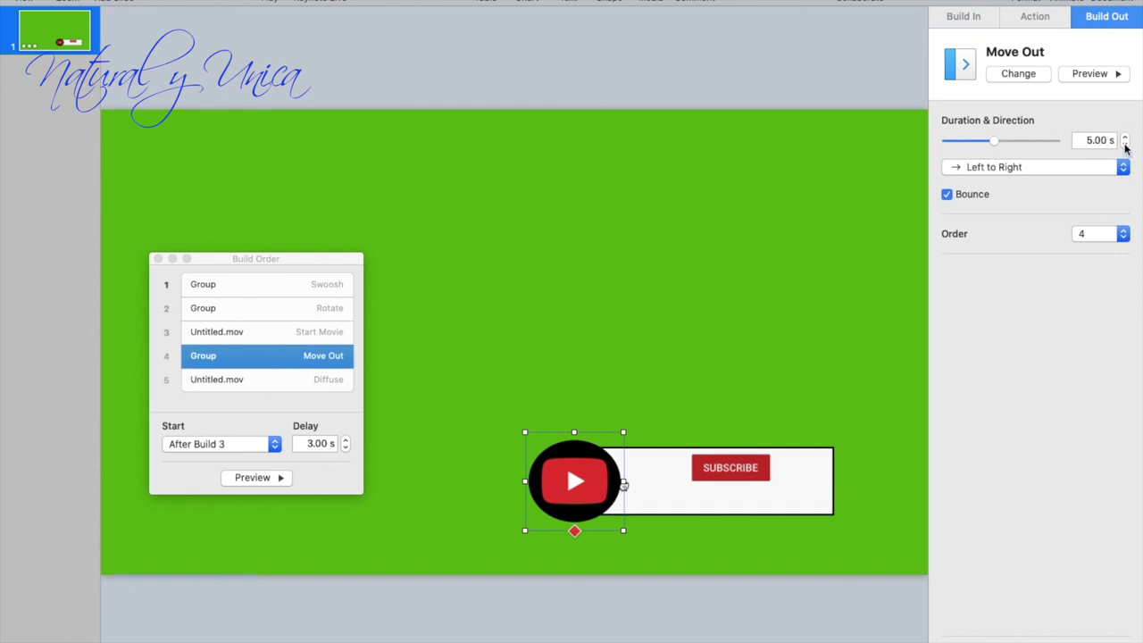
{"action": "left_click", "coordinate": [336, 379]}
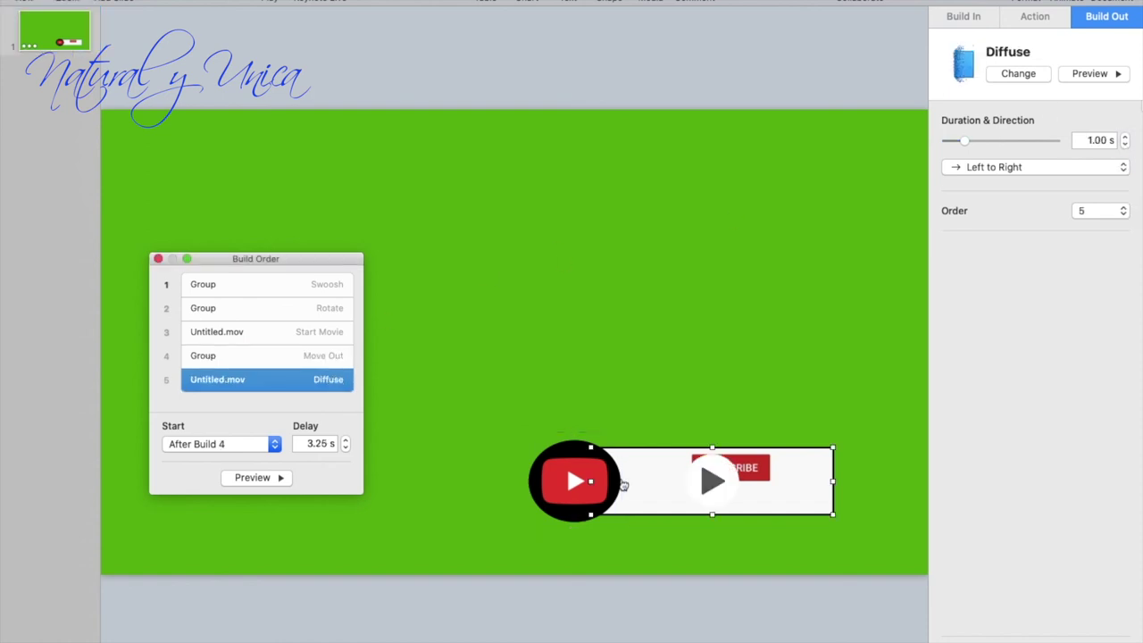
{"action": "left_click", "coordinate": [278, 478]}
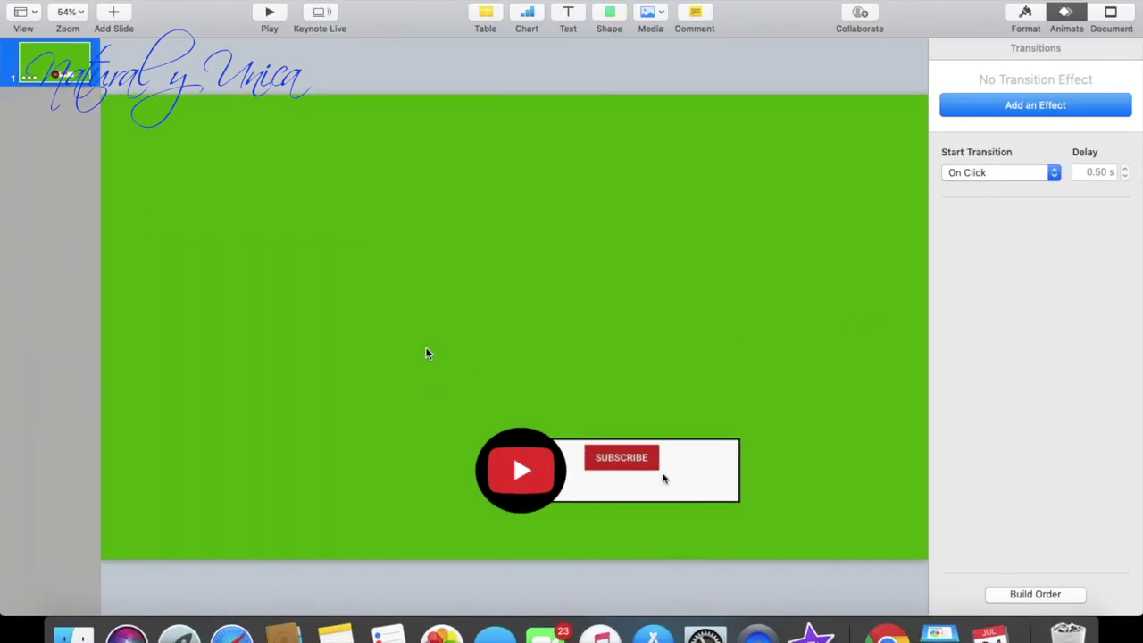
- Show Build Order, preview the sequence, and select build 1, the group's Swoosh
{"action": "left_click", "coordinate": [1060, 594]}
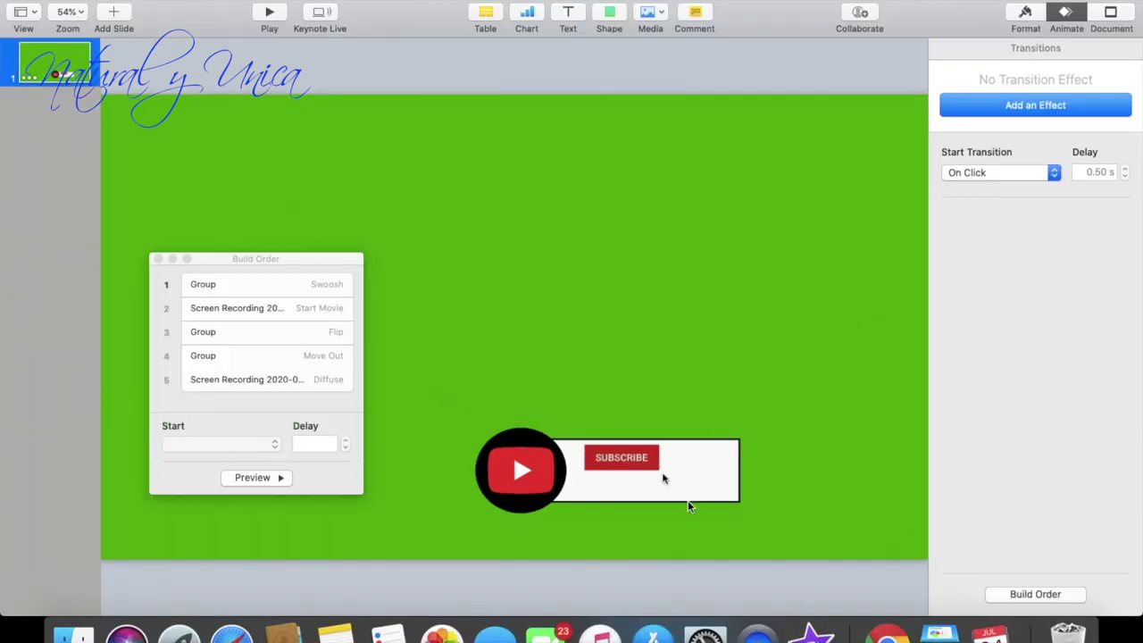
{"action": "left_click", "coordinate": [267, 479]}
{"action": "left_click", "coordinate": [306, 290]}
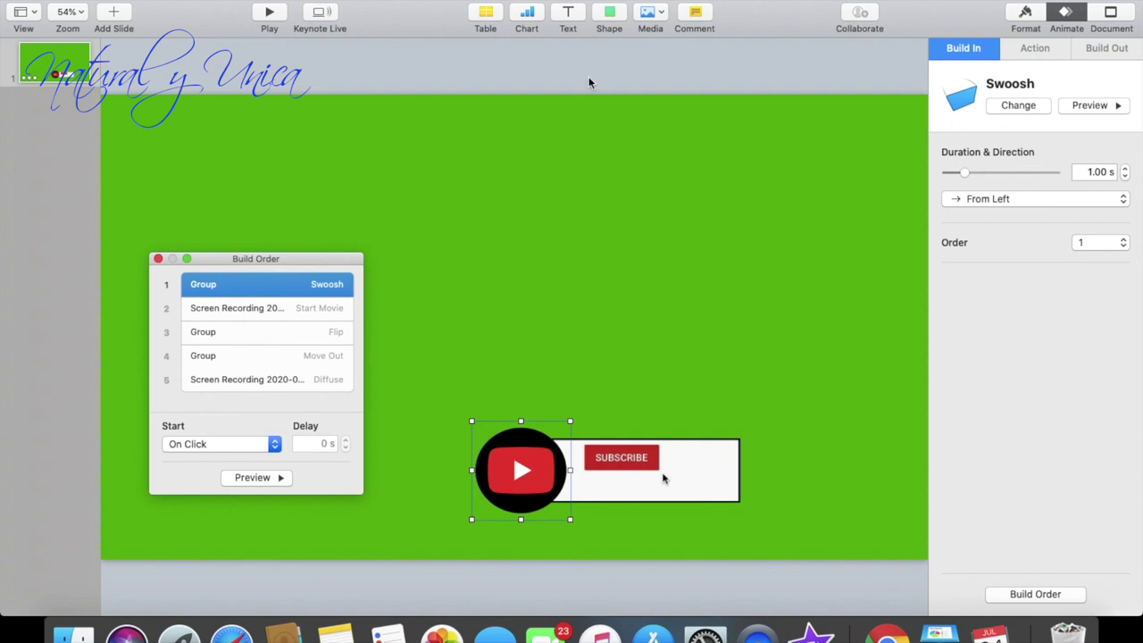
- Check builds 2–4: Start Movie after build 1, four 1.00 s Flips after build 2, and a 5.75 s Move Out
{"action": "left_click", "coordinate": [265, 309]}
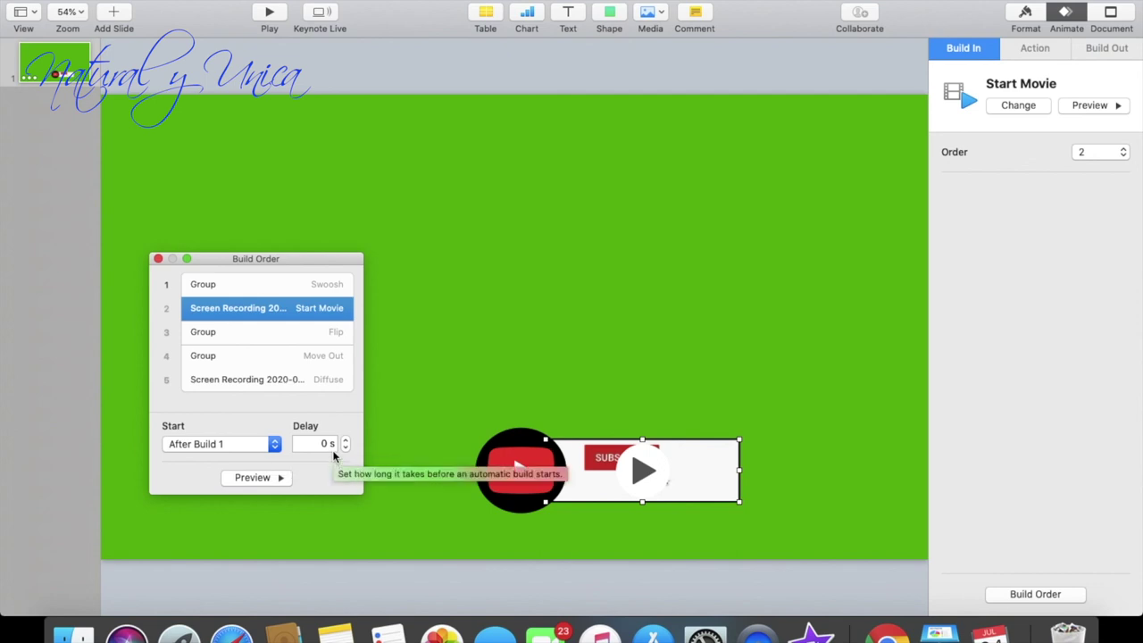
{"action": "left_click", "coordinate": [1035, 49]}
{"action": "left_click", "coordinate": [963, 47]}
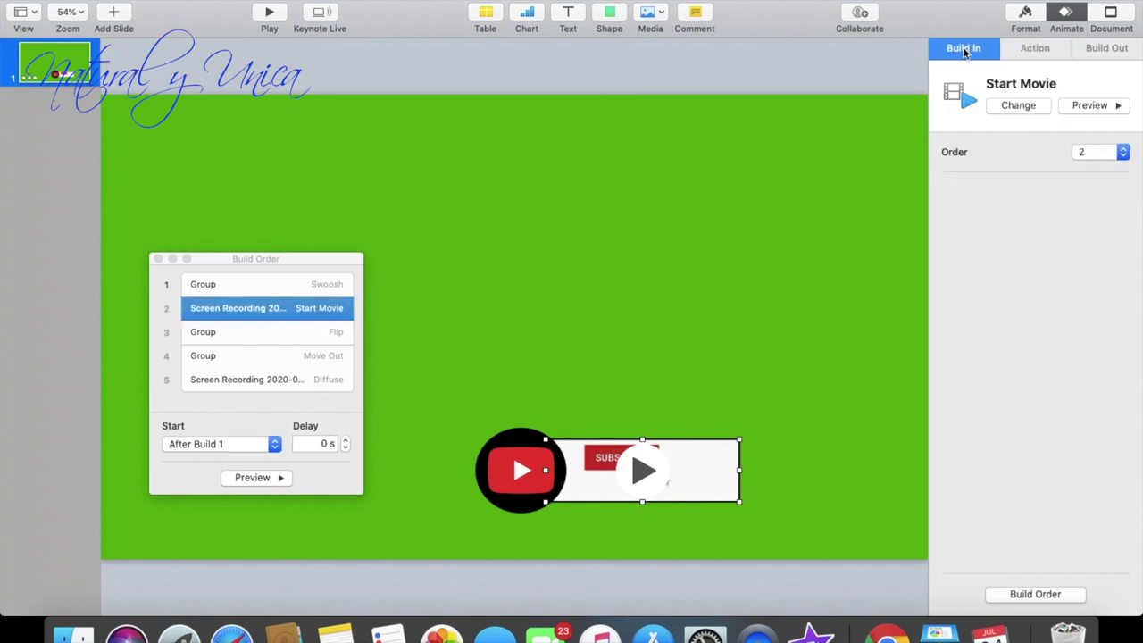
{"action": "left_click", "coordinate": [255, 334]}
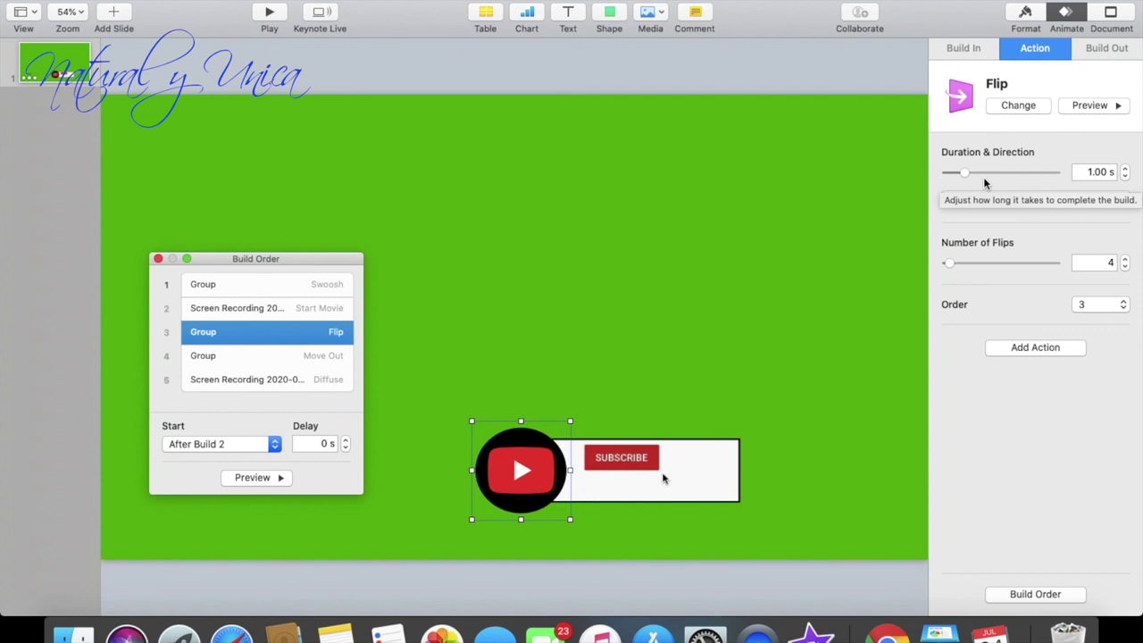
{"action": "left_click", "coordinate": [304, 357]}
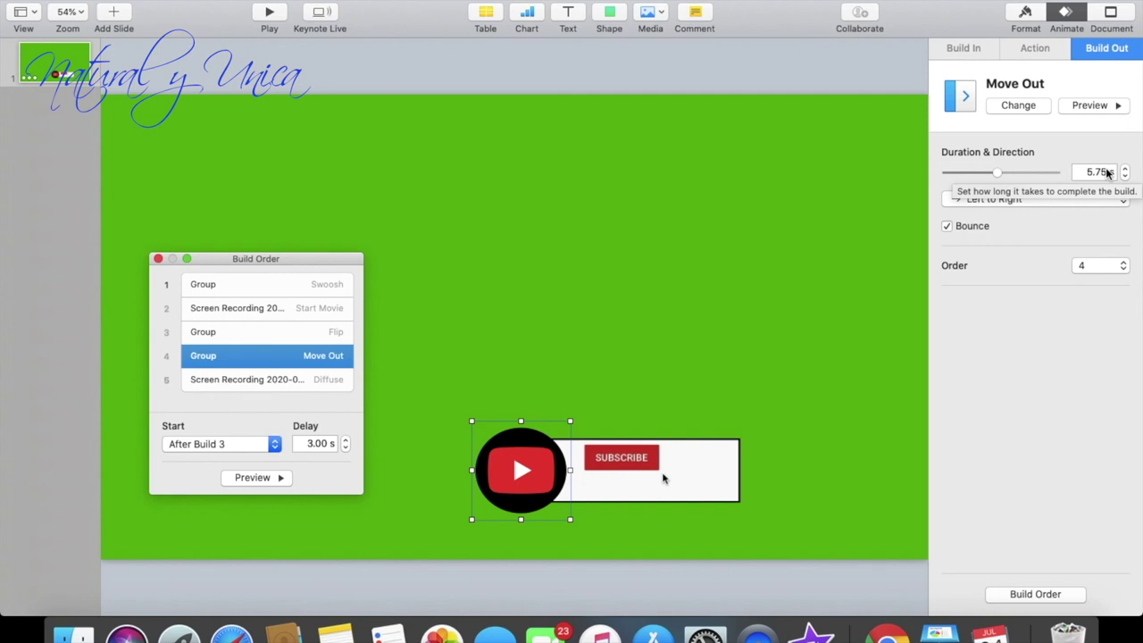
- Set build 5's Diffuse build-out to start with build 4 after 3.25 s over 0 s, then preview
{"action": "left_click", "coordinate": [260, 379]}
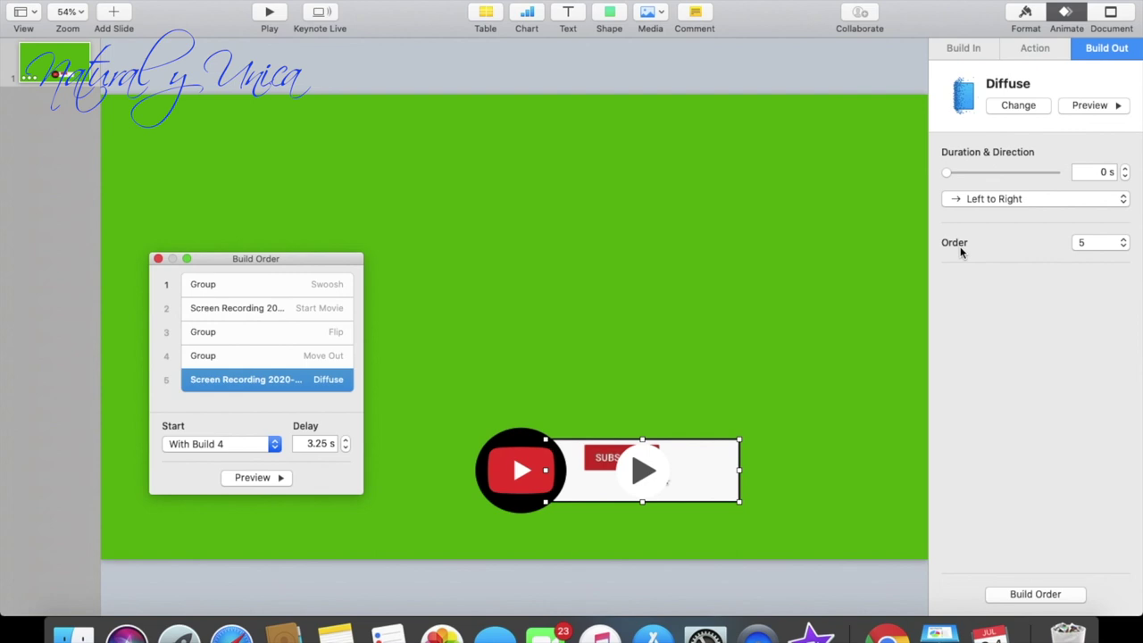
{"action": "left_click", "coordinate": [241, 477]}
- Export the slide via File > Export To > Movie at 720p self-playing, replacing Untitled 4 on the Desktop
{"action": "left_click", "coordinate": [114, 0]}
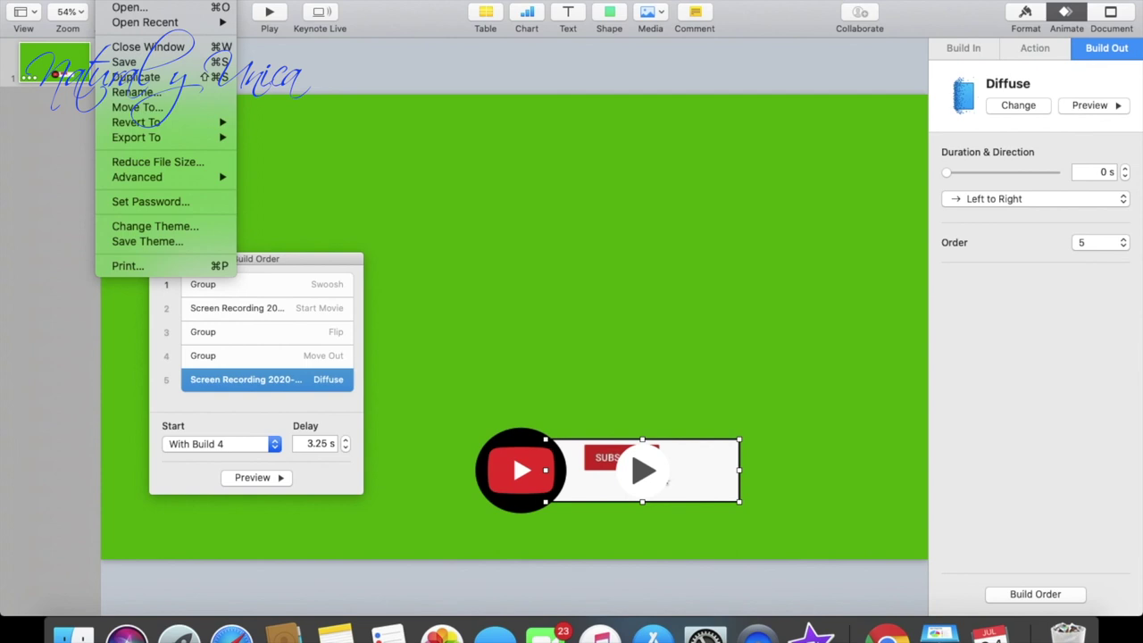
{"action": "mouse_move", "coordinate": [139, 141]}
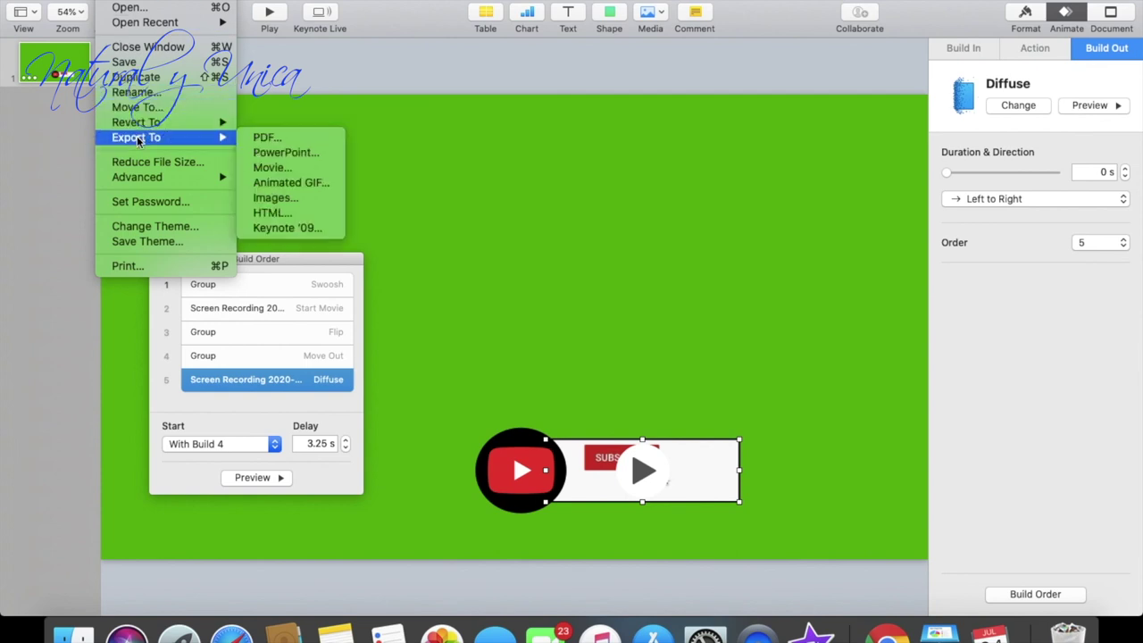
{"action": "left_click", "coordinate": [265, 168]}
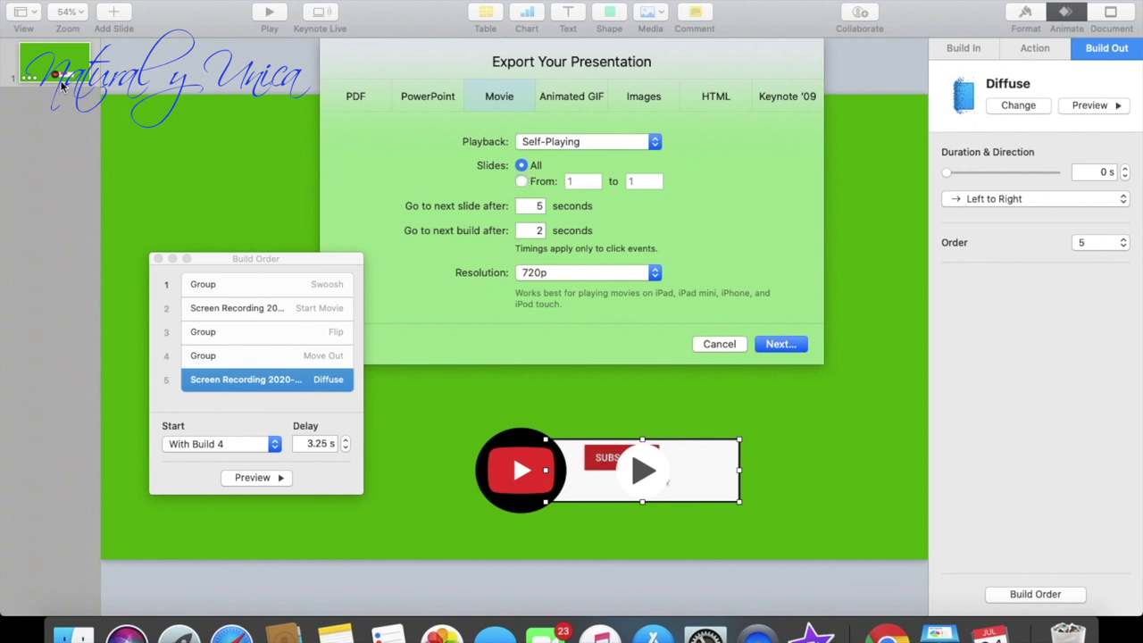
{"action": "left_click", "coordinate": [781, 346]}
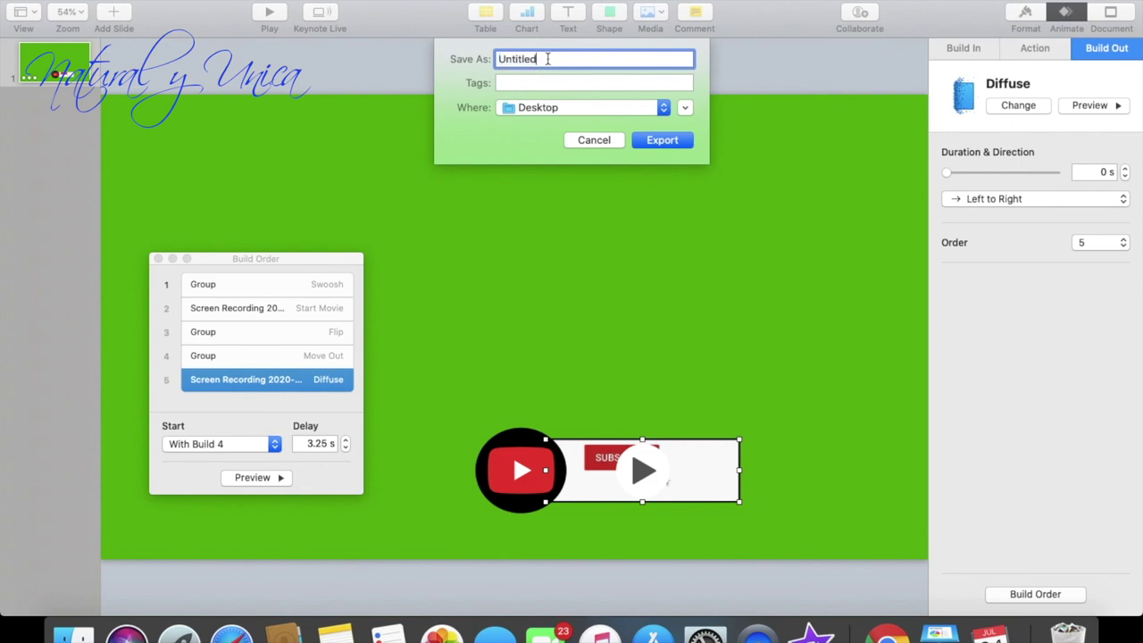
{"action": "left_click", "coordinate": [661, 140]}
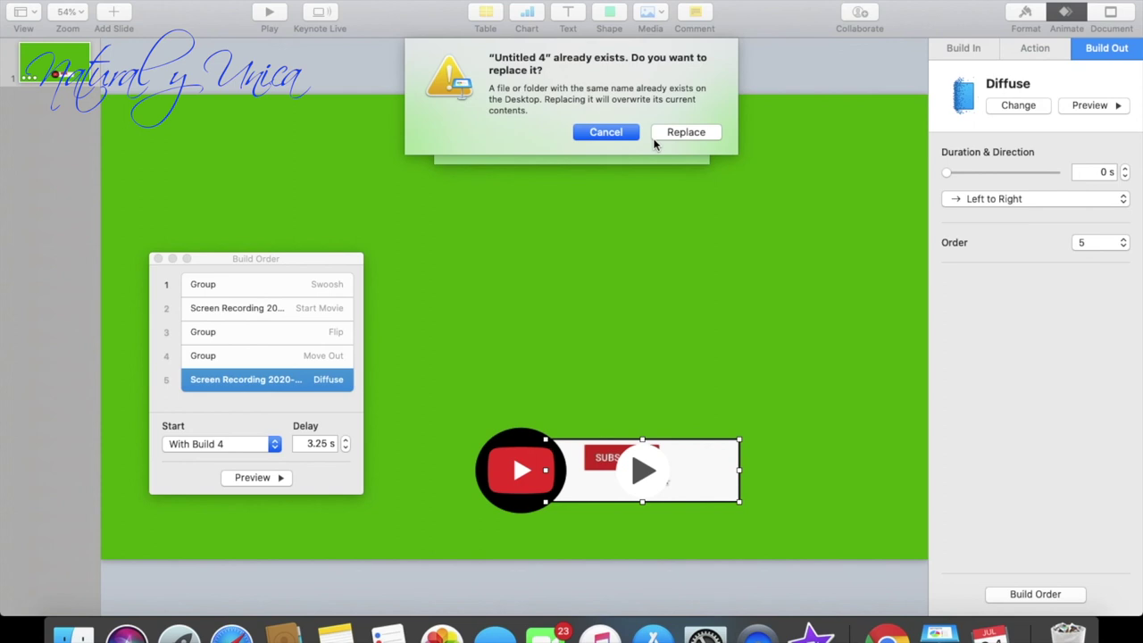
{"action": "left_click", "coordinate": [678, 133]}
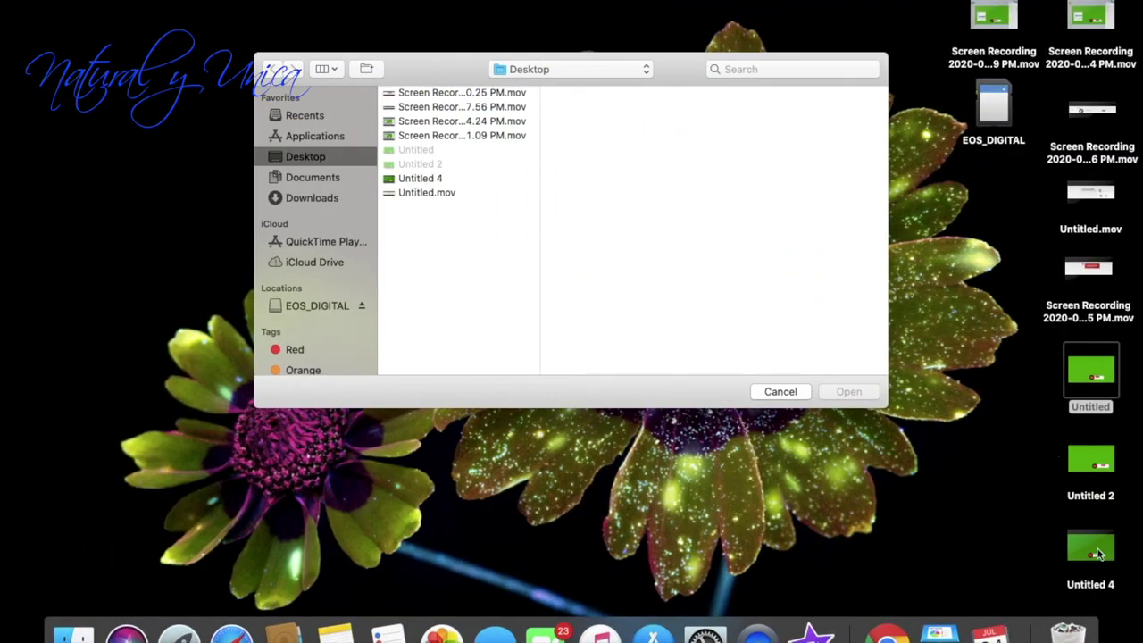
- Dismiss the Open dialog, then play Untitled 4 from the Desktop in QuickTime Player and pause it
{"action": "left_click", "coordinate": [1088, 547]}
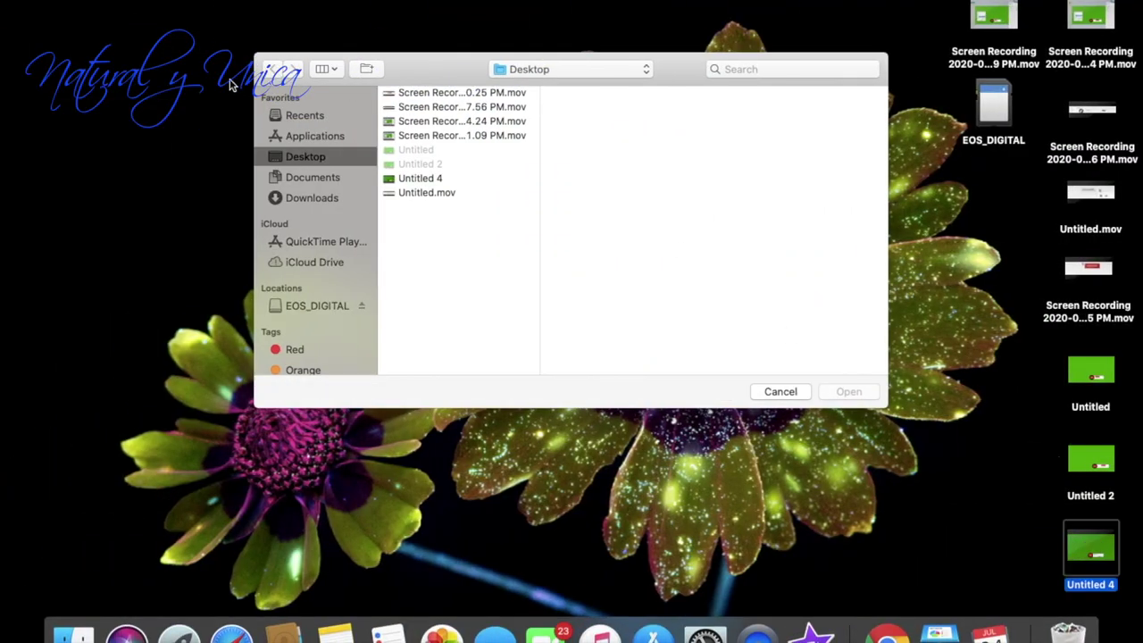
{"action": "left_click", "coordinate": [779, 391]}
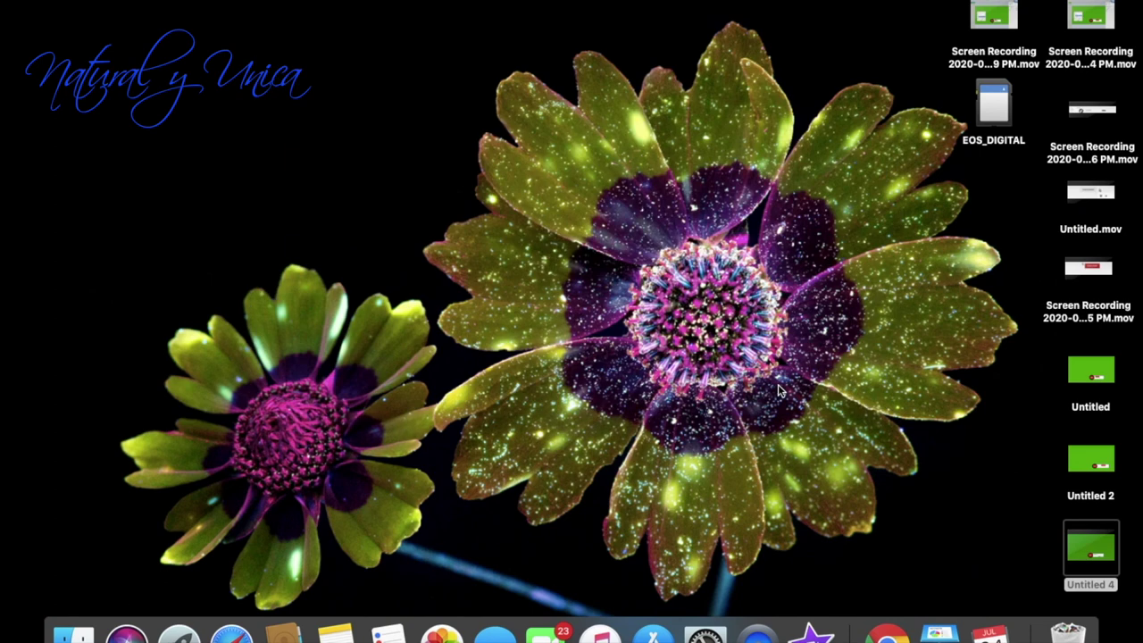
{"action": "double_click", "coordinate": [1079, 558]}
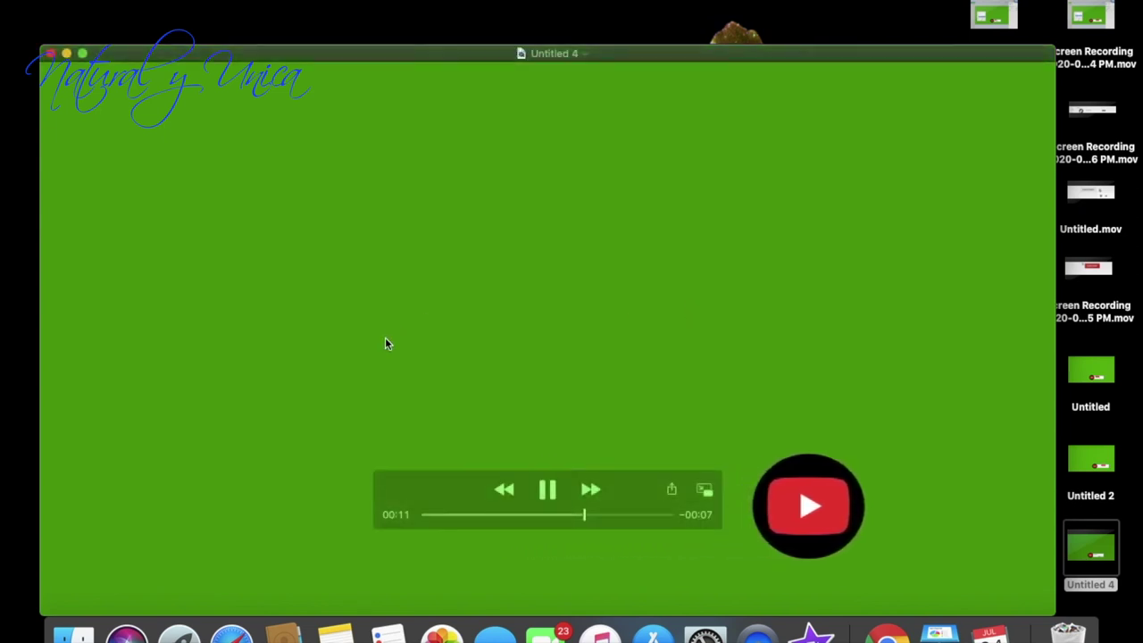
{"action": "left_click", "coordinate": [548, 489]}
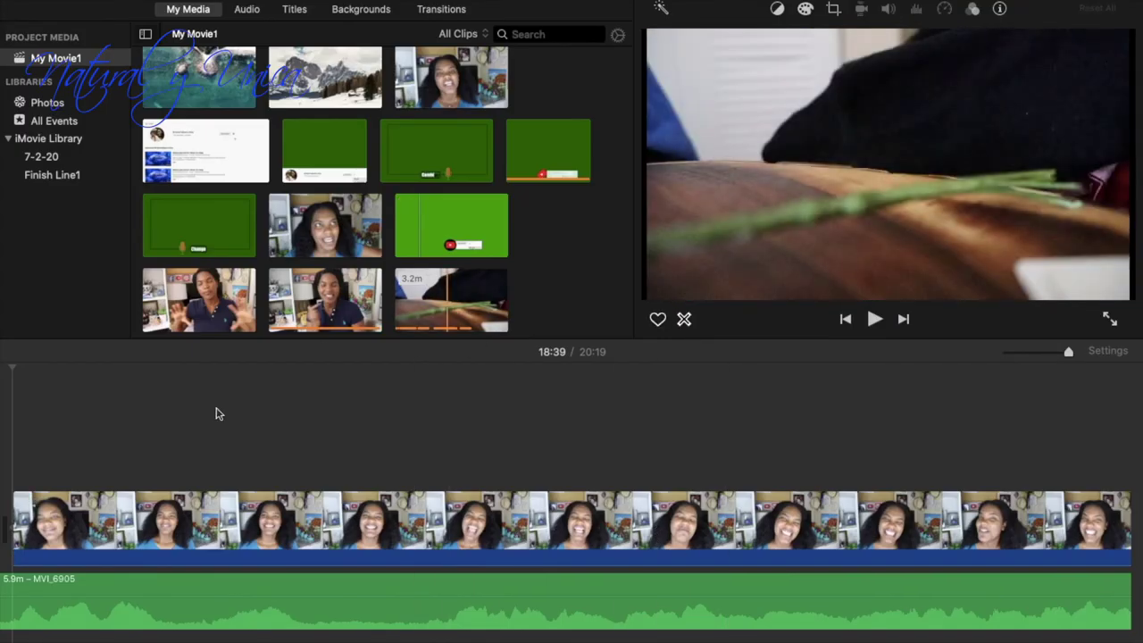
- Drop the 17.8 s green subscribe clip above the talking-head clip and play the timeline to check it
{"action": "left_click_drag", "start_coordinate": [408, 235], "coordinate": [27, 440]}
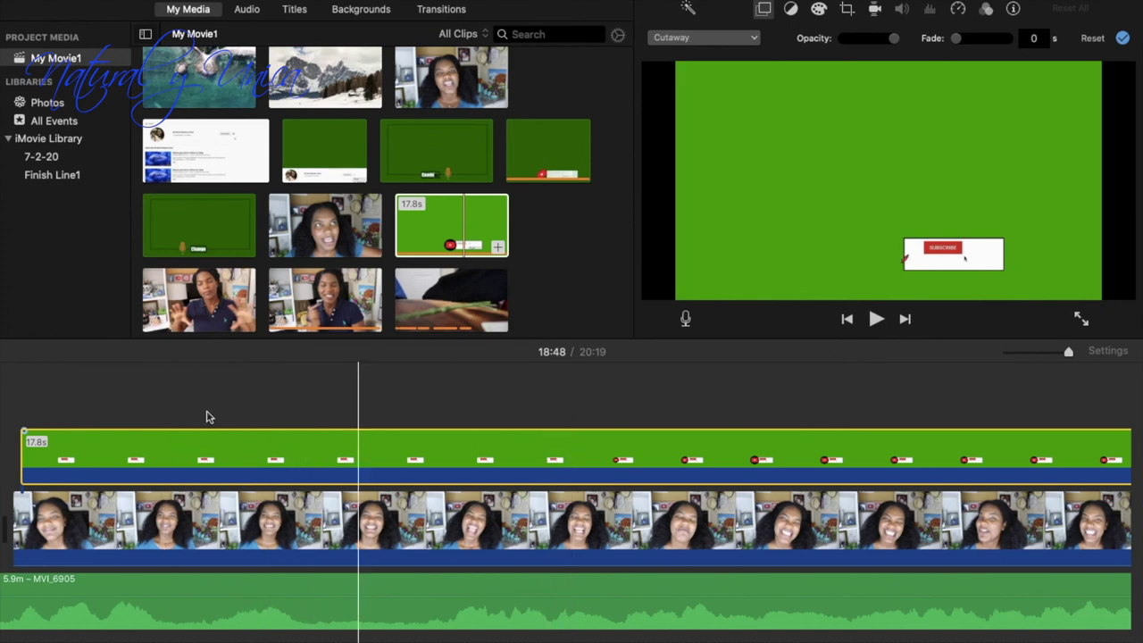
{"action": "left_click", "coordinate": [19, 395]}
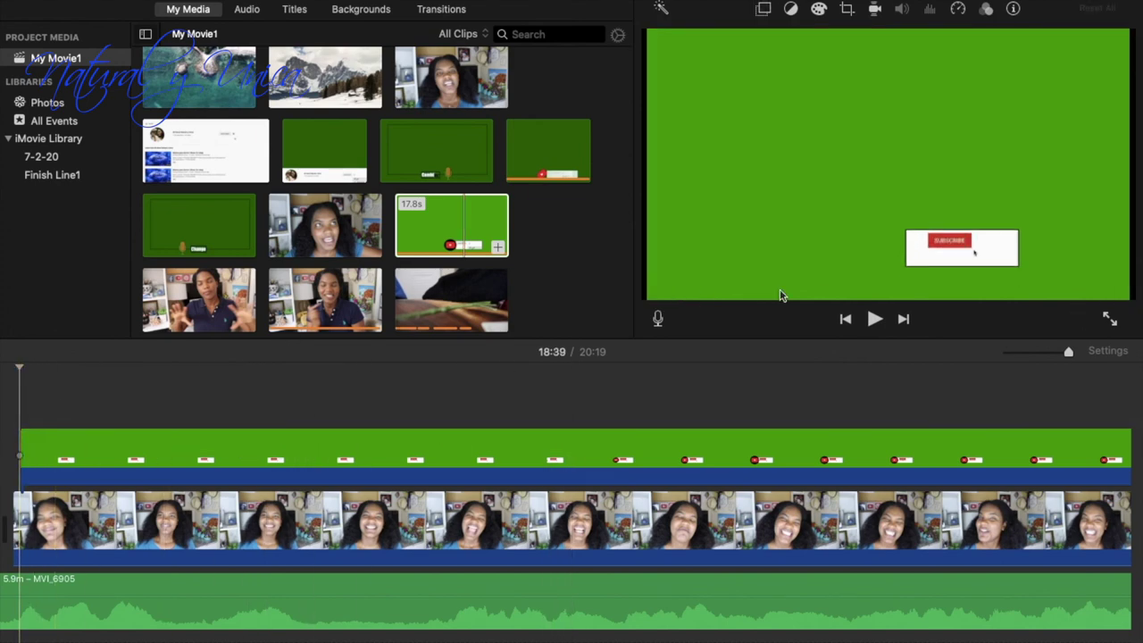
{"action": "left_click", "coordinate": [878, 320]}
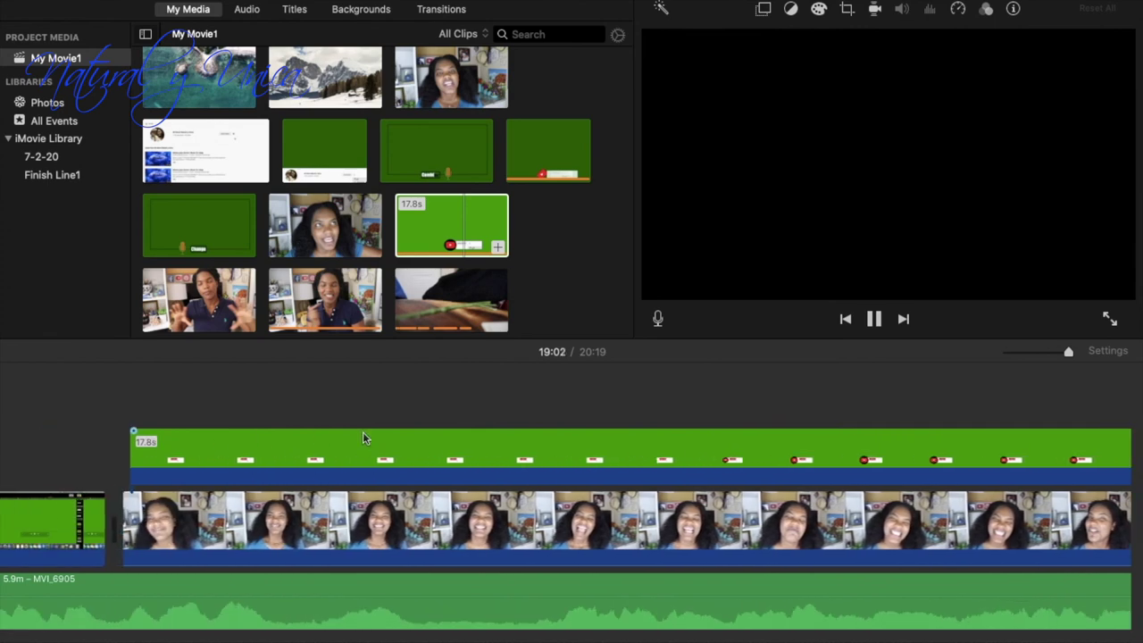
{"action": "left_click", "coordinate": [293, 447]}
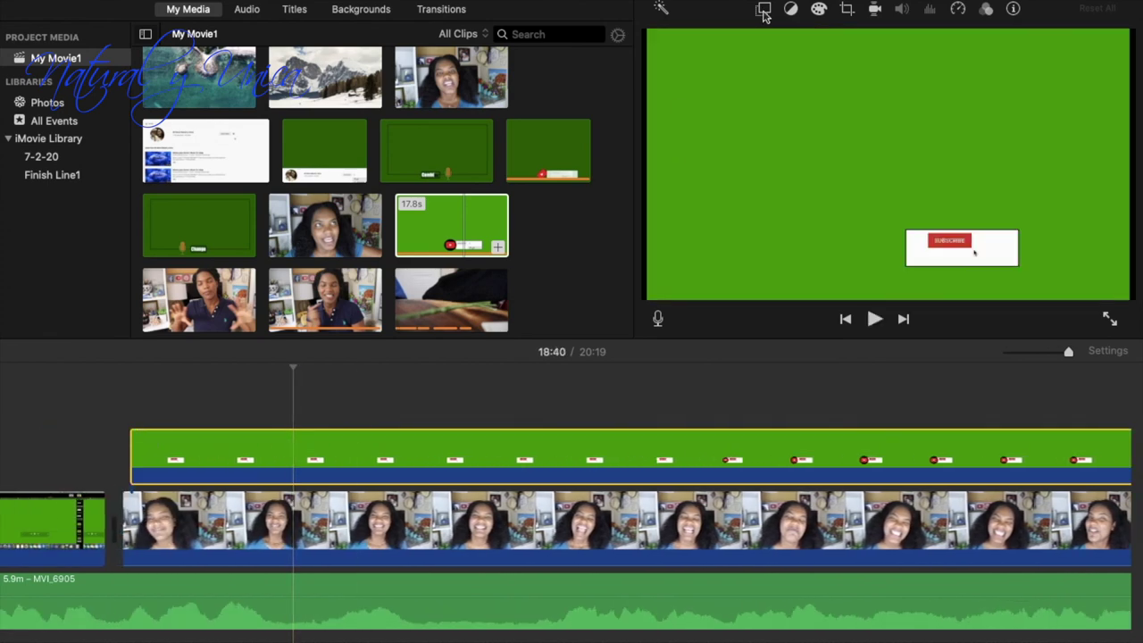
- Set the green subscribe overlay's style to Green/Blue Screen in the video overlay settings
{"action": "left_click", "coordinate": [765, 13]}
{"action": "left_click", "coordinate": [752, 38]}
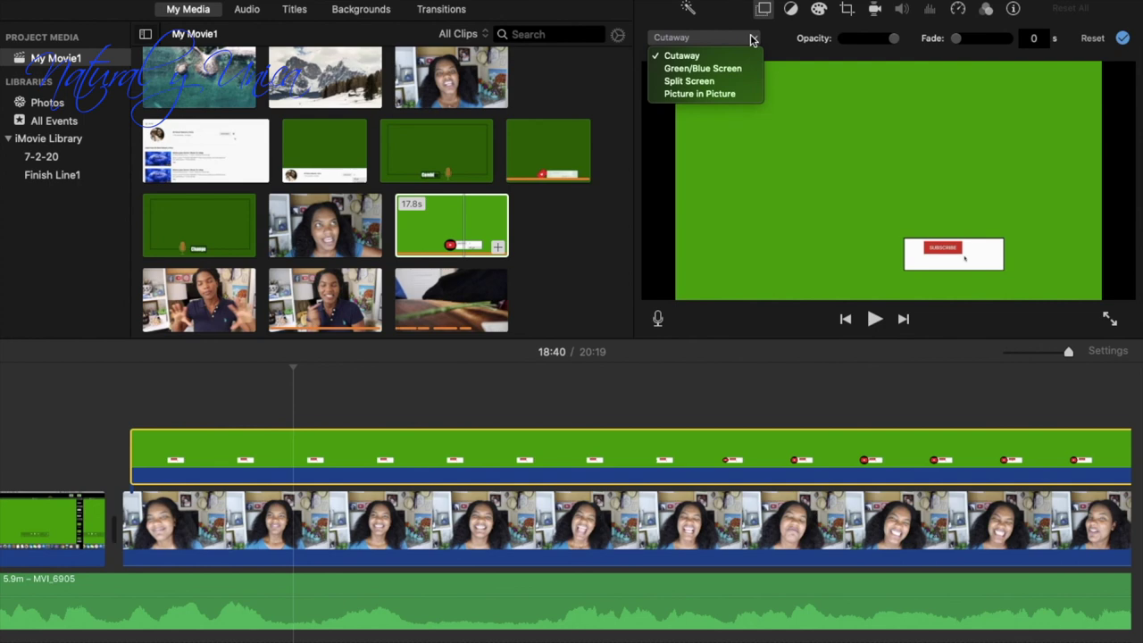
{"action": "left_click", "coordinate": [741, 70]}
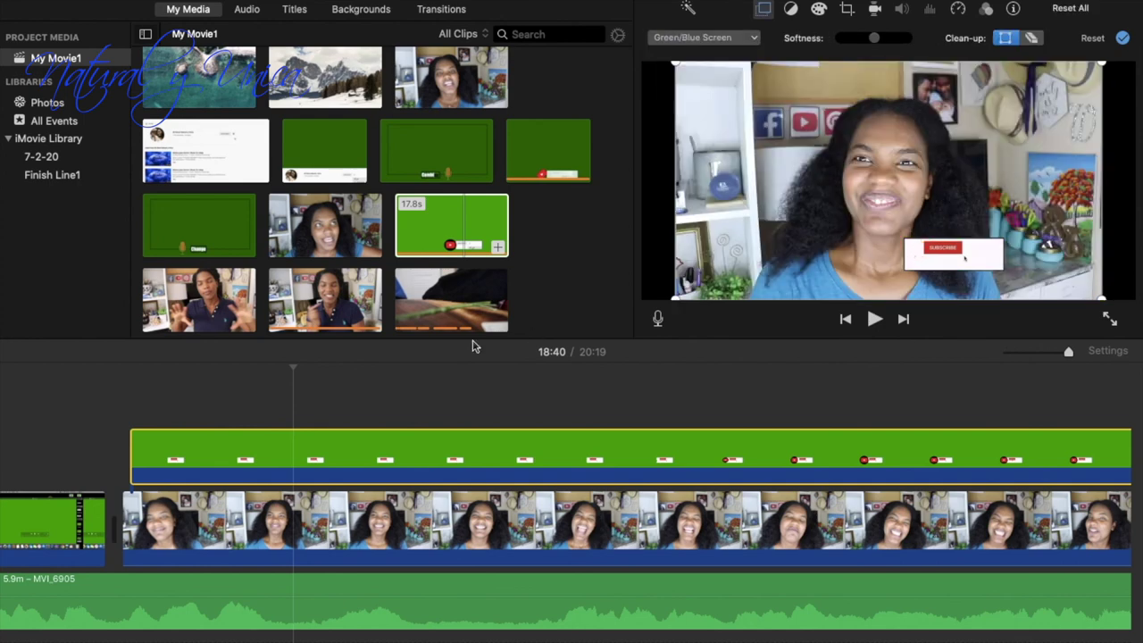
{"action": "left_click", "coordinate": [122, 408]}
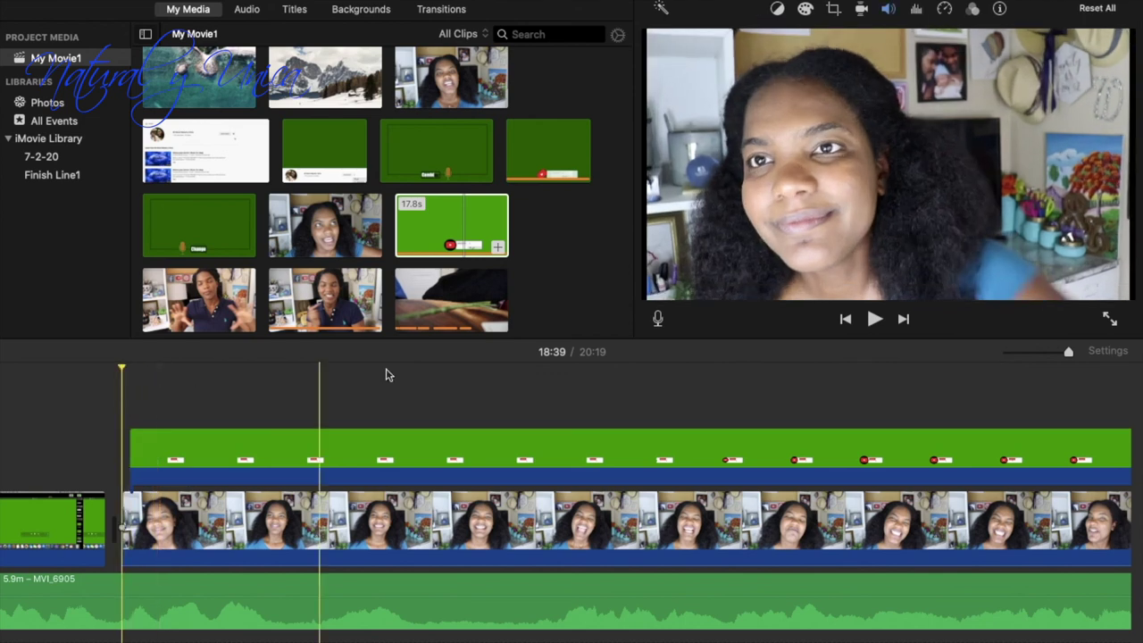
{"action": "left_click", "coordinate": [874, 319]}
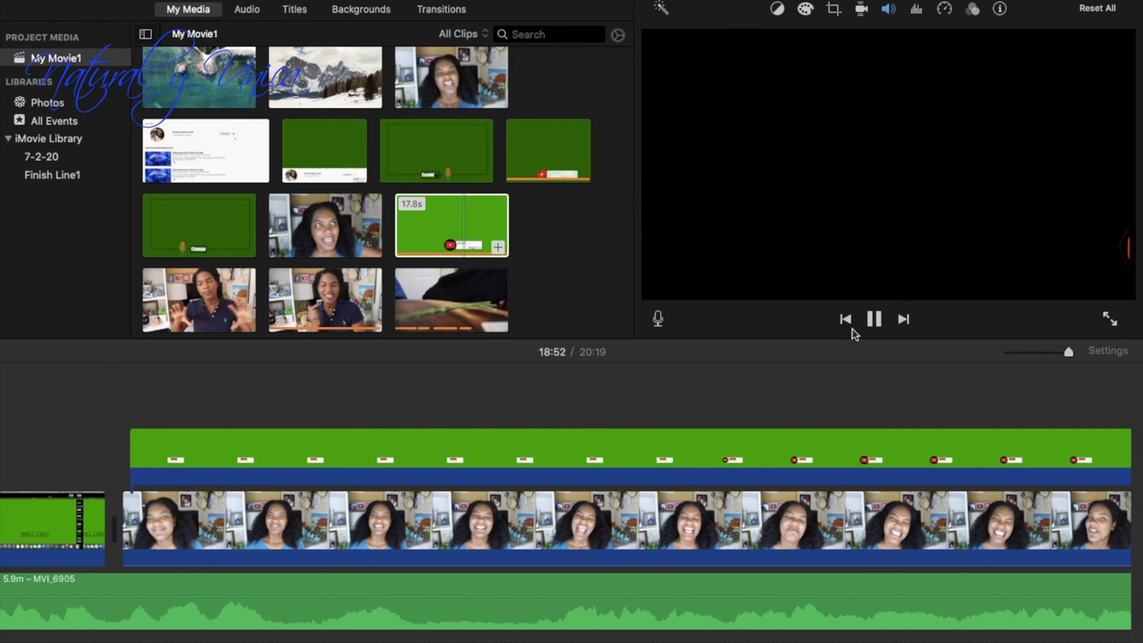
{"action": "scroll", "coordinate": [768, 480], "scroll_direction": "right", "scroll_amount": 10}
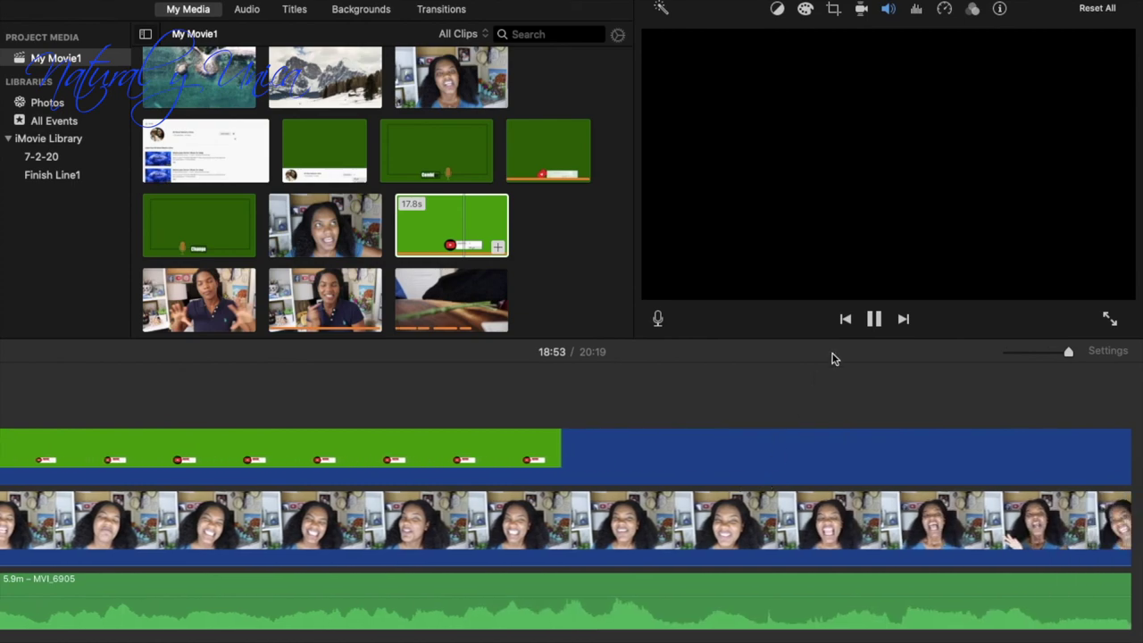
{"action": "left_click", "coordinate": [876, 320]}
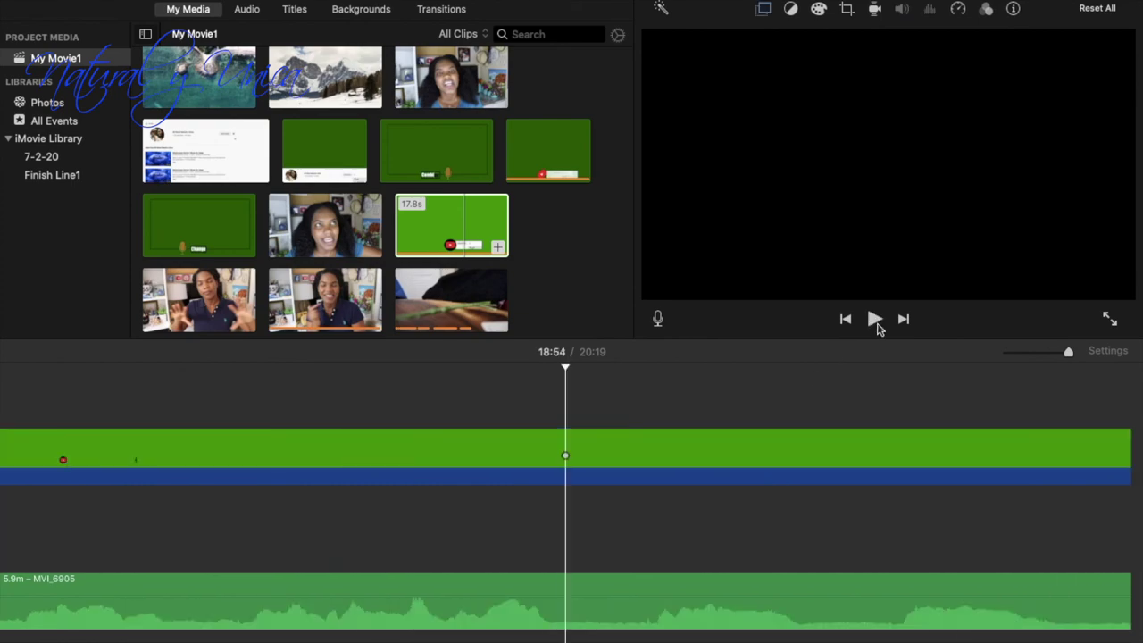